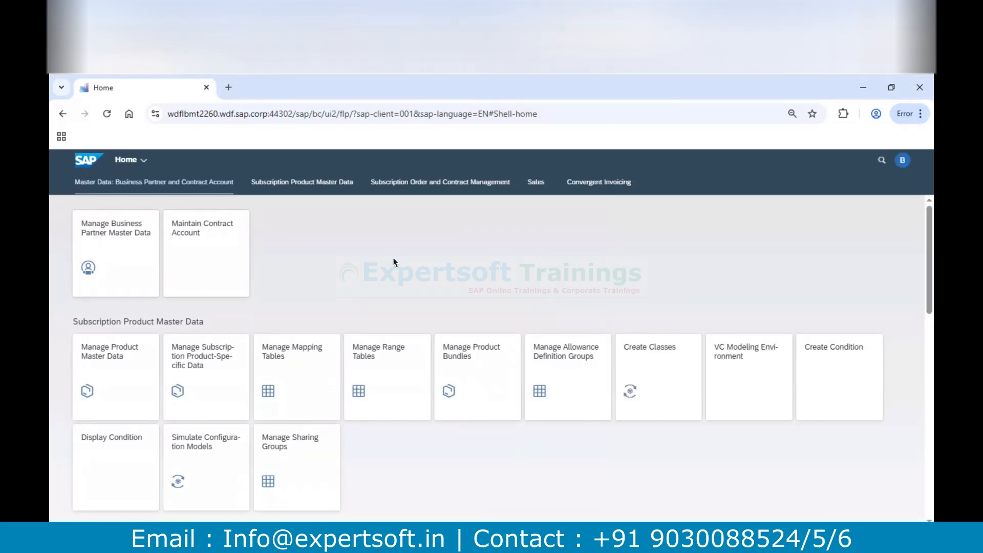
# Open subscription order management and create a new order with transaction type PRVO (Subscription Order)
pyautogui.click(421, 193)
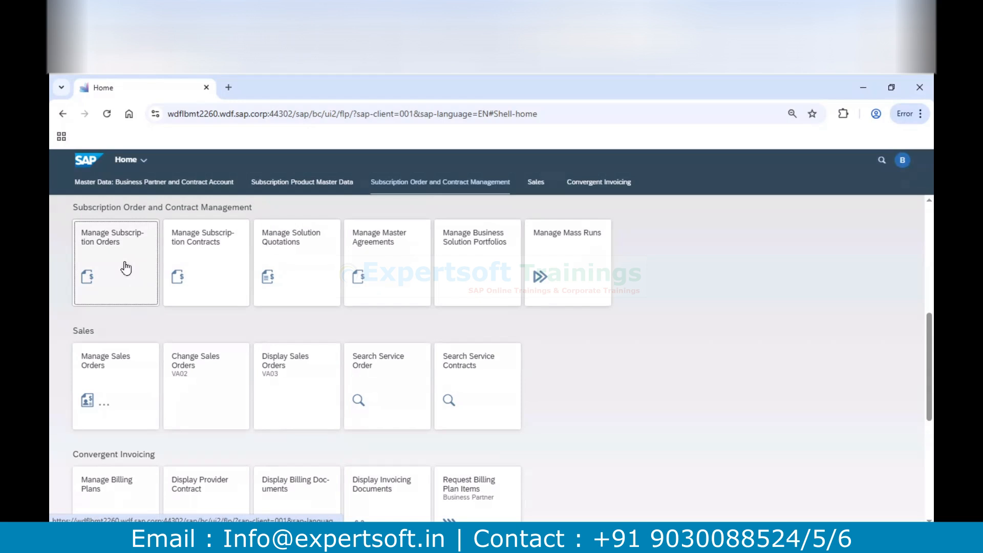
pyautogui.click(111, 241)
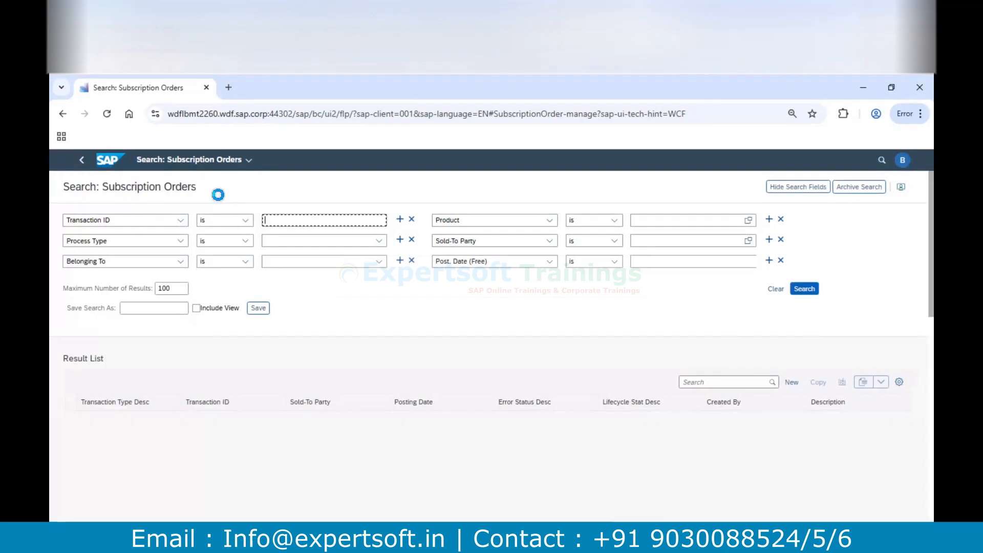
pyautogui.click(797, 382)
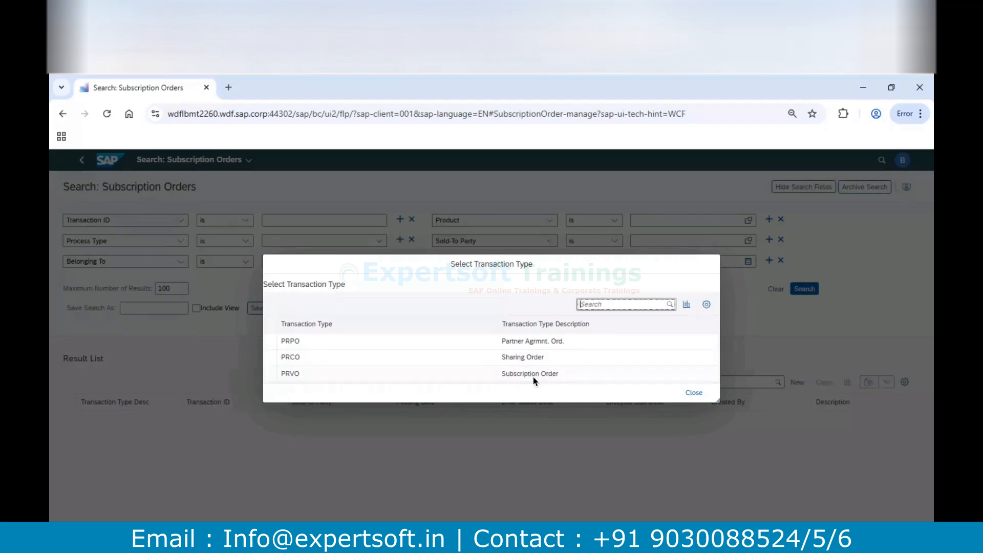
pyautogui.moveTo(299, 374); pyautogui.dragTo(255, 375)
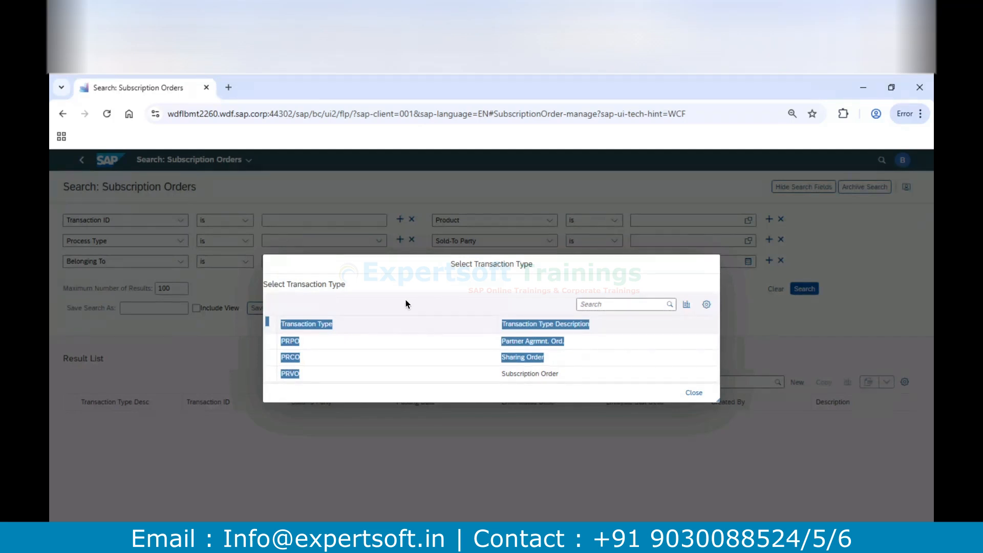
pyautogui.click(296, 424)
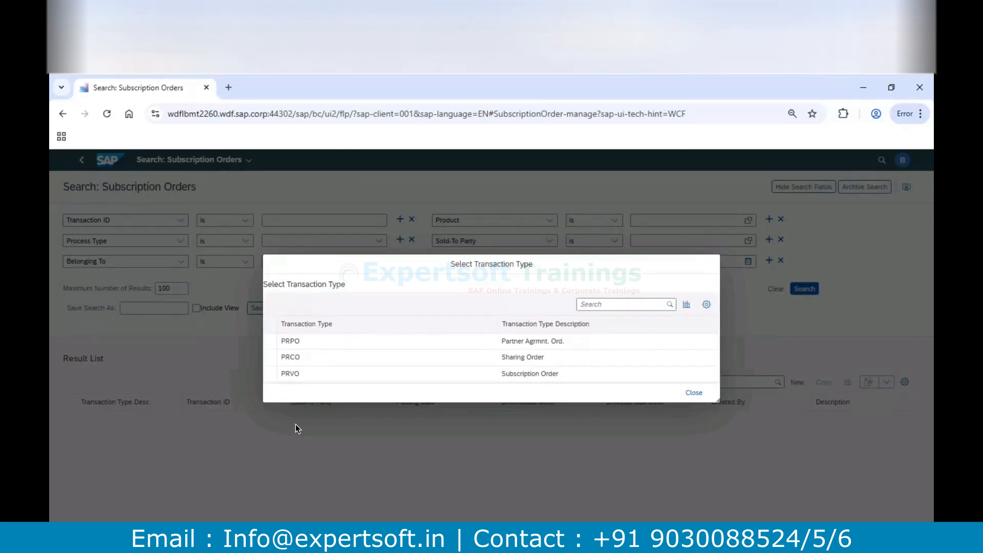
pyautogui.click(298, 377)
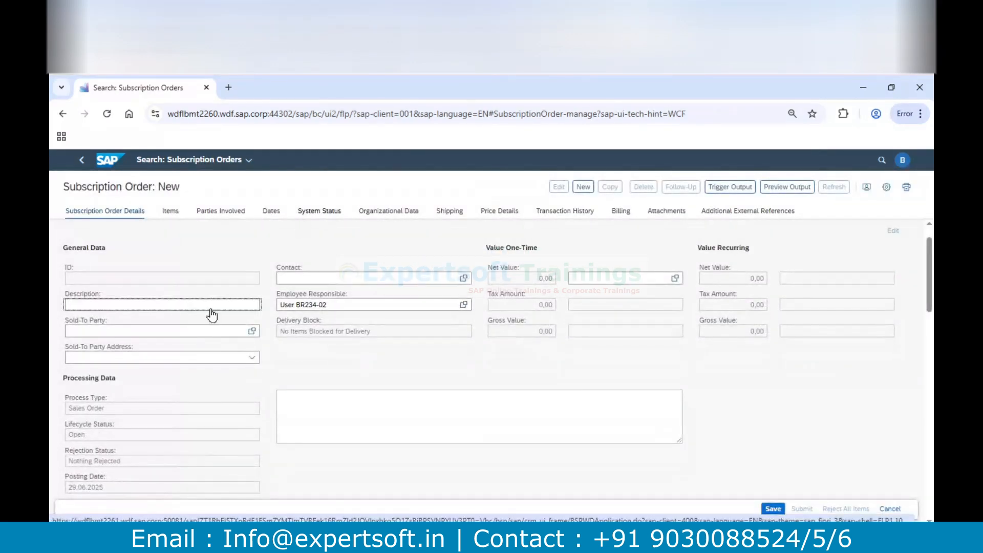
# Set the order's description to Testing#01 and enter the customer's business partner ID as the sold-to party
pyautogui.write('Testing')
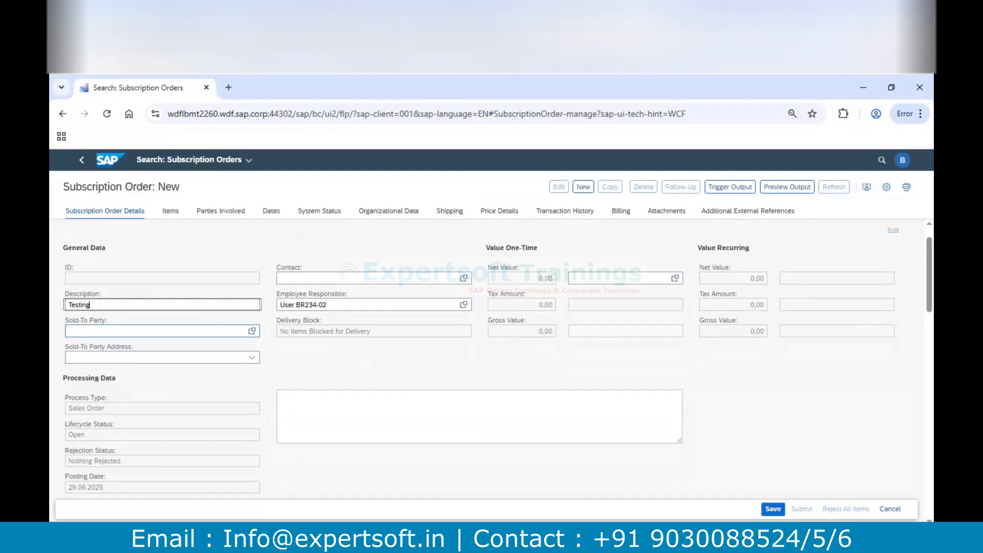
pyautogui.write('#01')
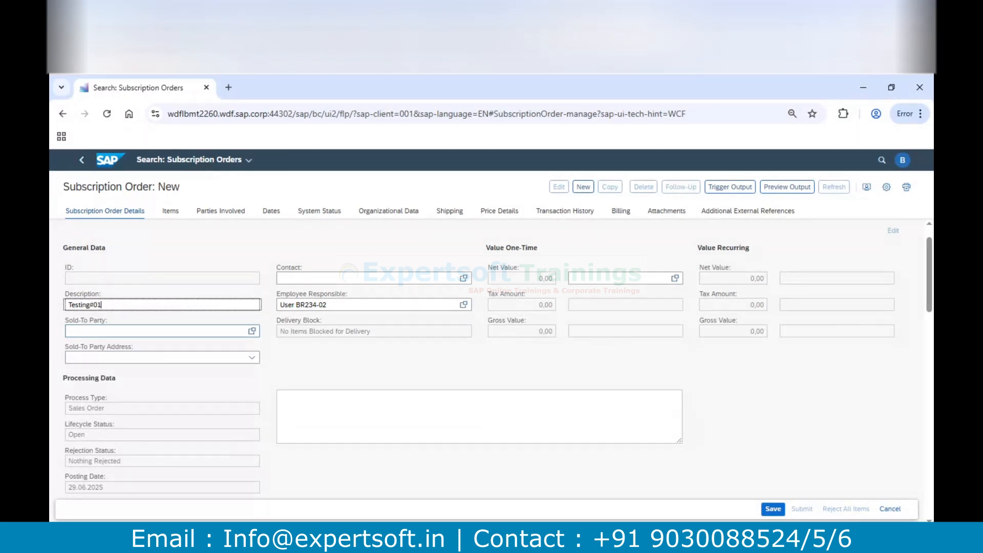
pyautogui.click(89, 333)
pyautogui.write('BP05')
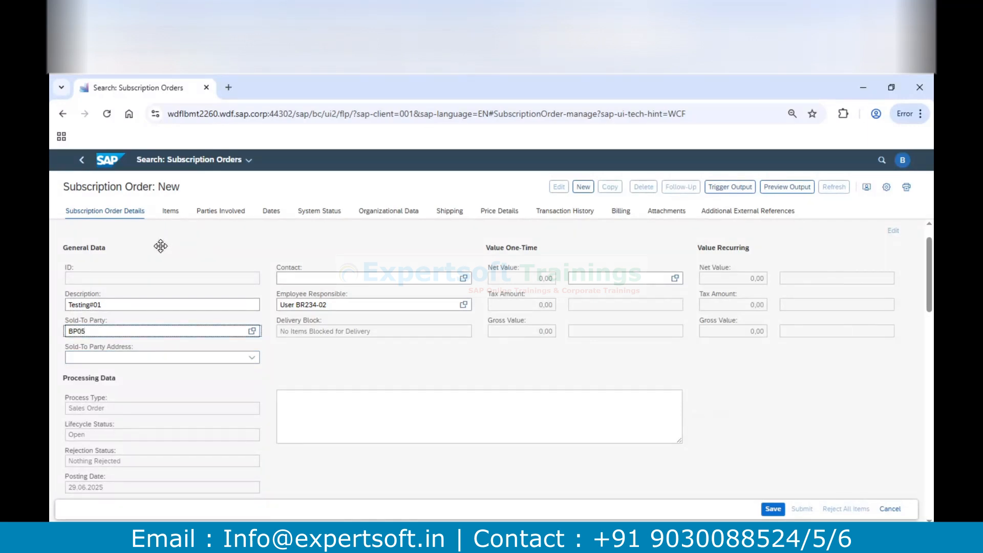
# Search the products from the first item row and add BSU_CLOUD_SEL_SERV to the order
pyautogui.click(170, 211)
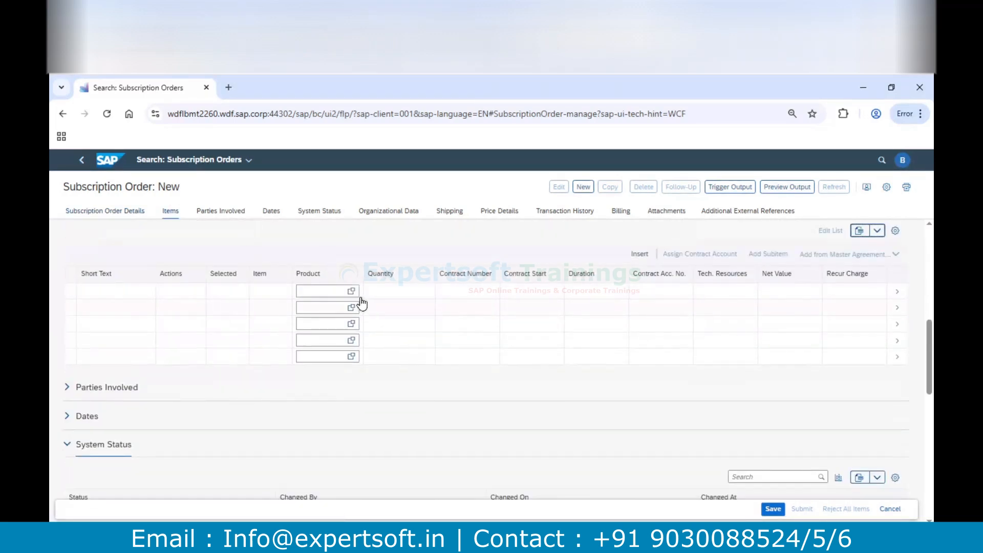
pyautogui.click(350, 291)
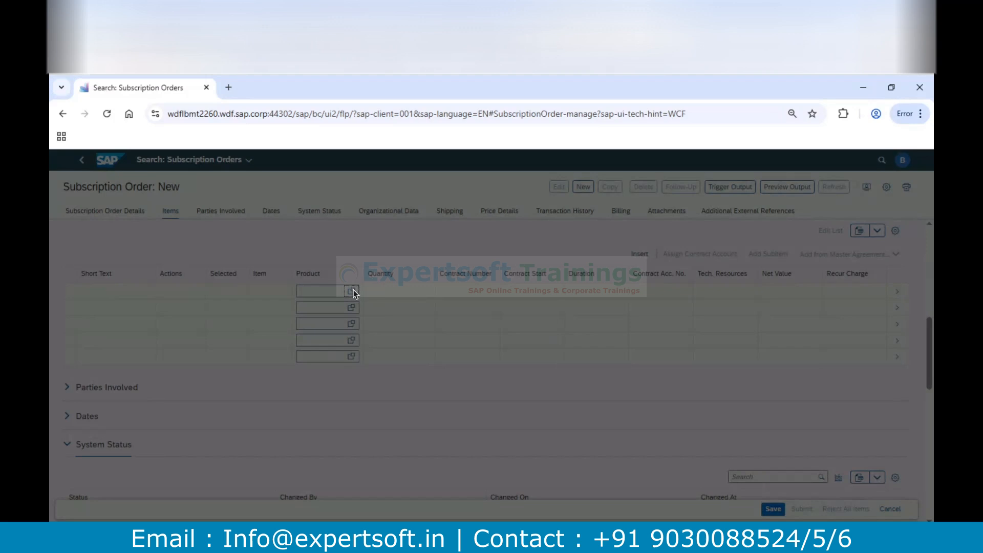
pyautogui.press('super+Tab')
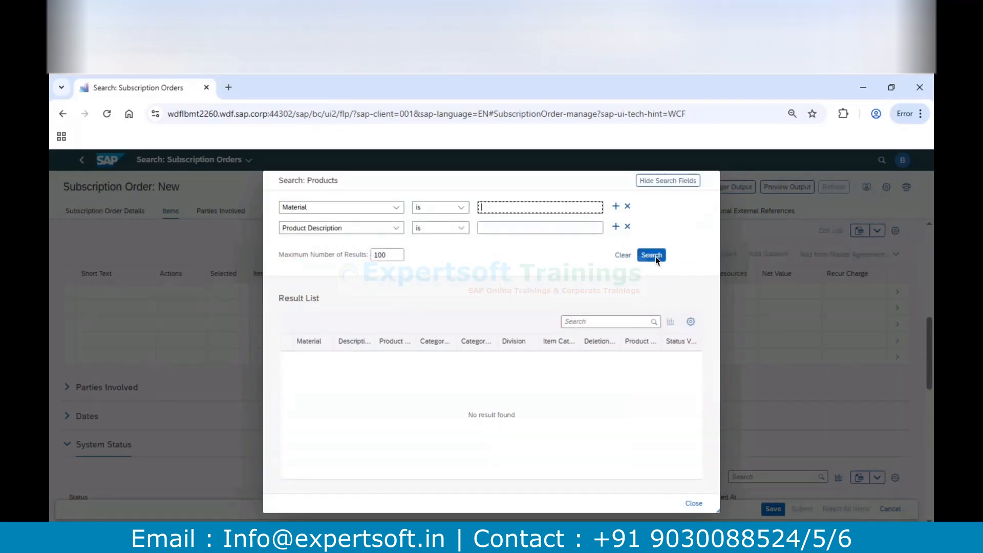
pyautogui.click(652, 256)
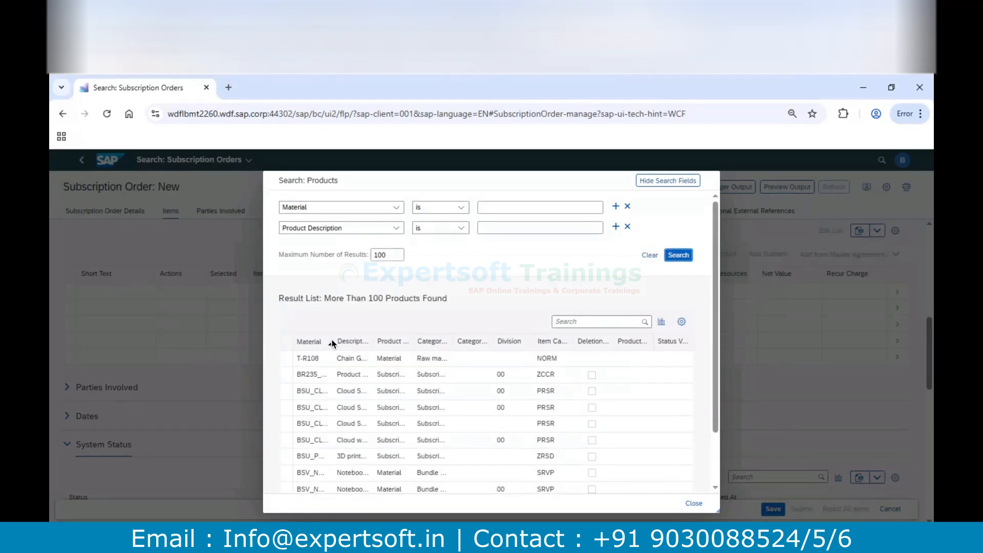
pyautogui.moveTo(332, 340); pyautogui.dragTo(432, 341)
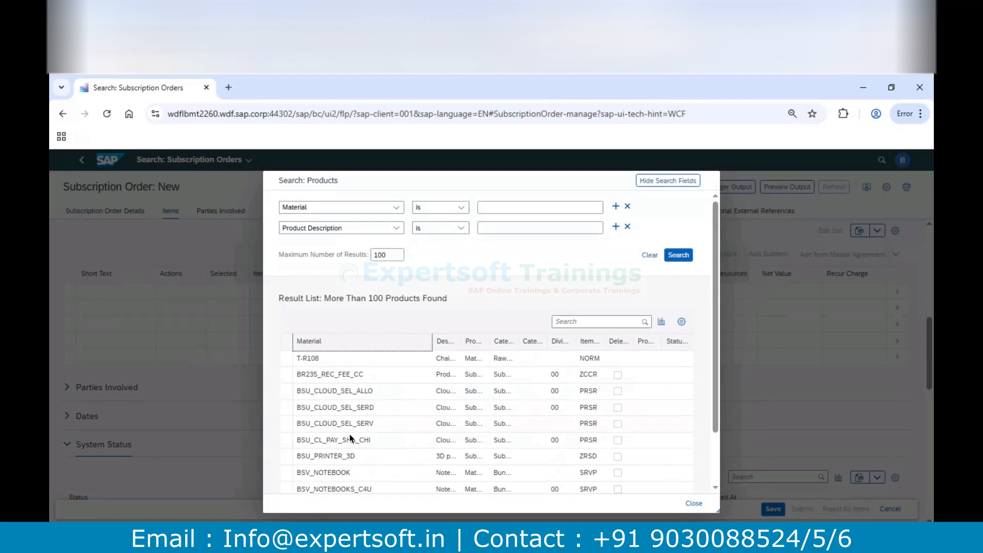
pyautogui.click(348, 425)
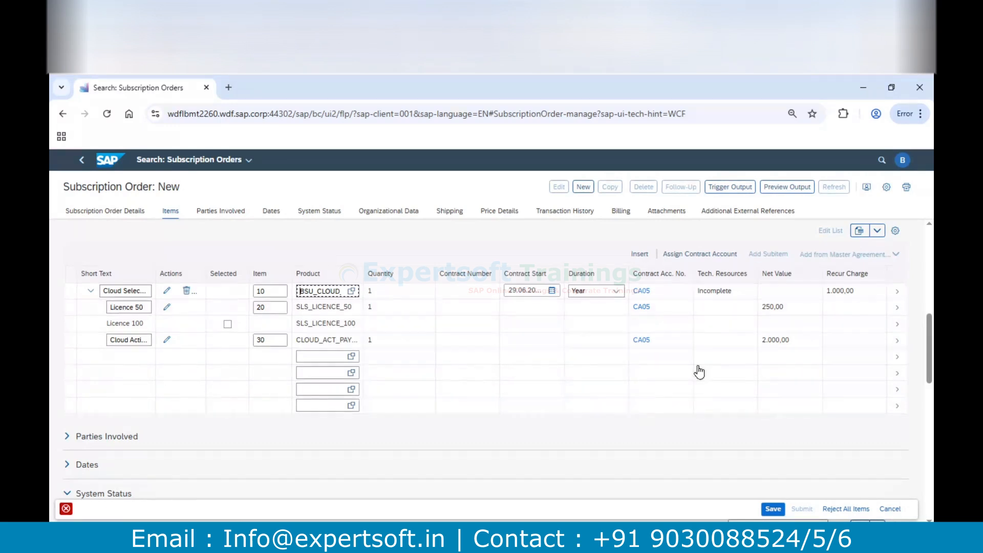
# Enter the customer ID as the technical resource of item 10 and return to the order
pyautogui.click(166, 291)
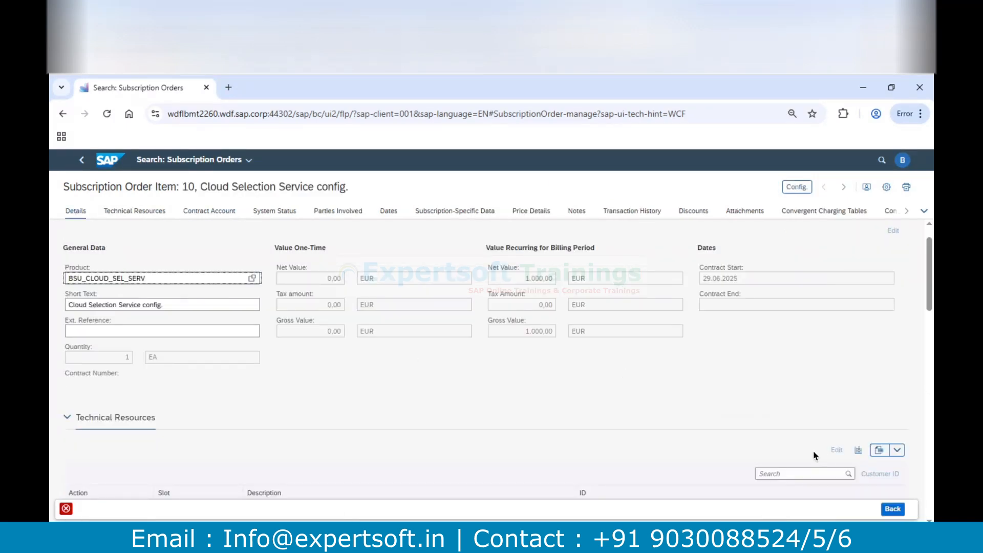
pyautogui.click(146, 214)
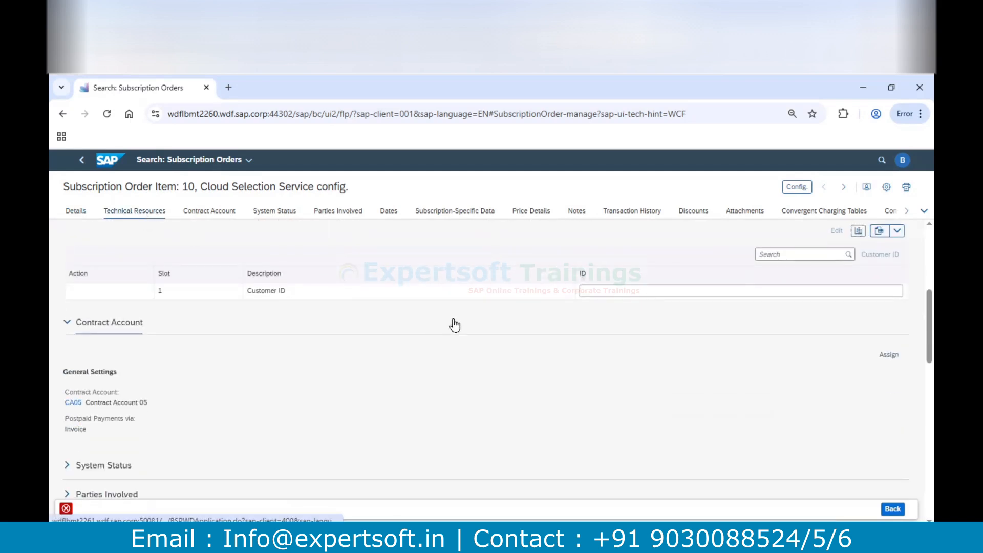
pyautogui.click(592, 291)
pyautogui.write('IP 333')
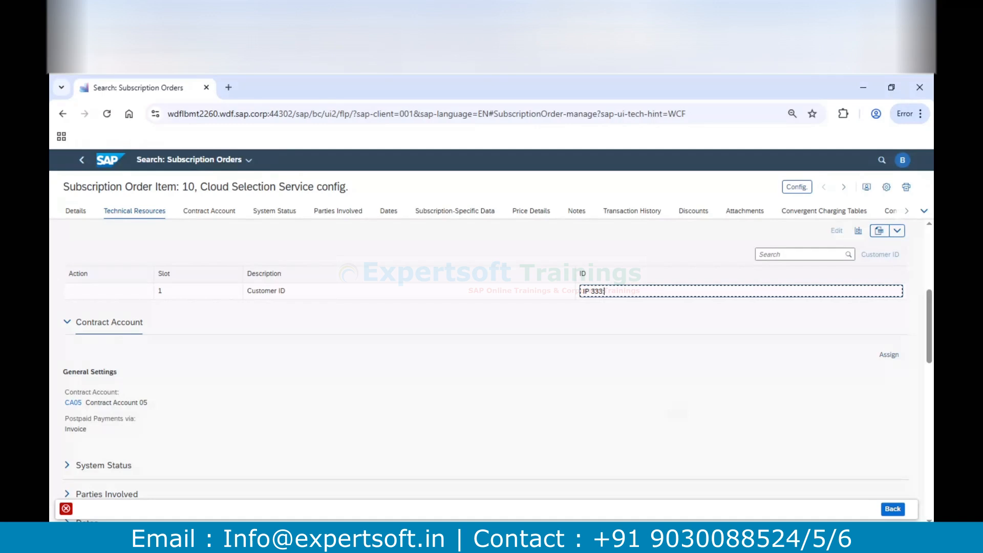
pyautogui.write(':20')
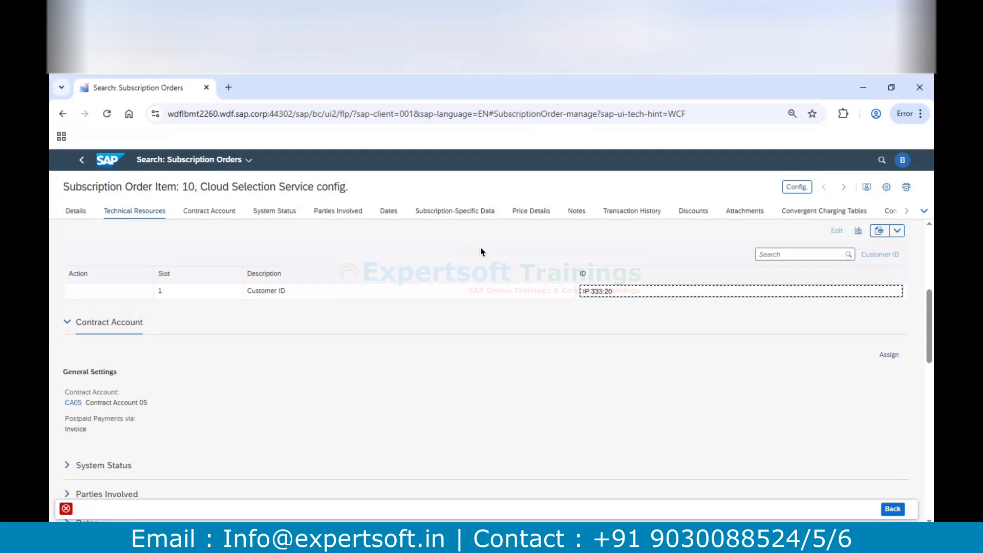
pyautogui.write('1')
pyautogui.click(81, 169)
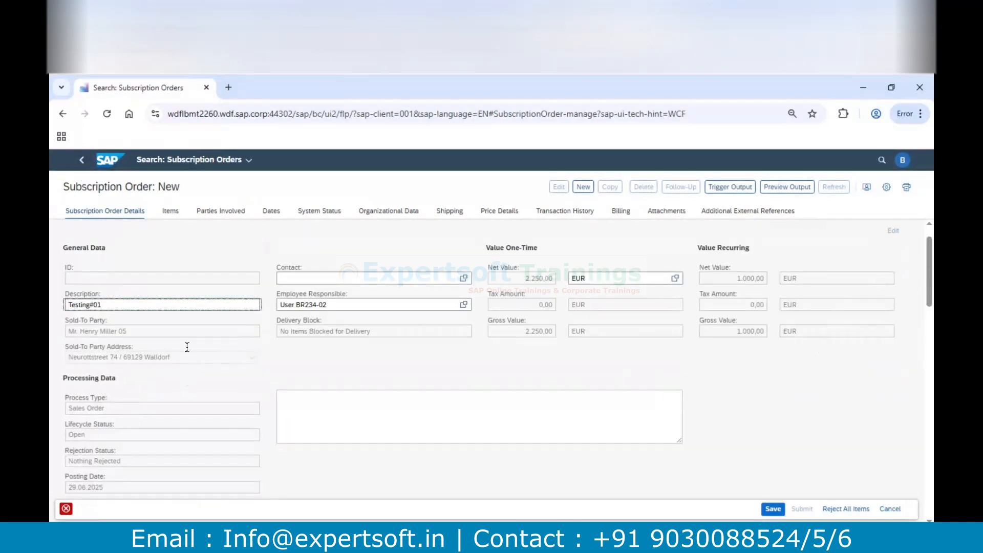
# Check the order's error message and the technical resources status of its items
pyautogui.click(170, 211)
pyautogui.click(66, 508)
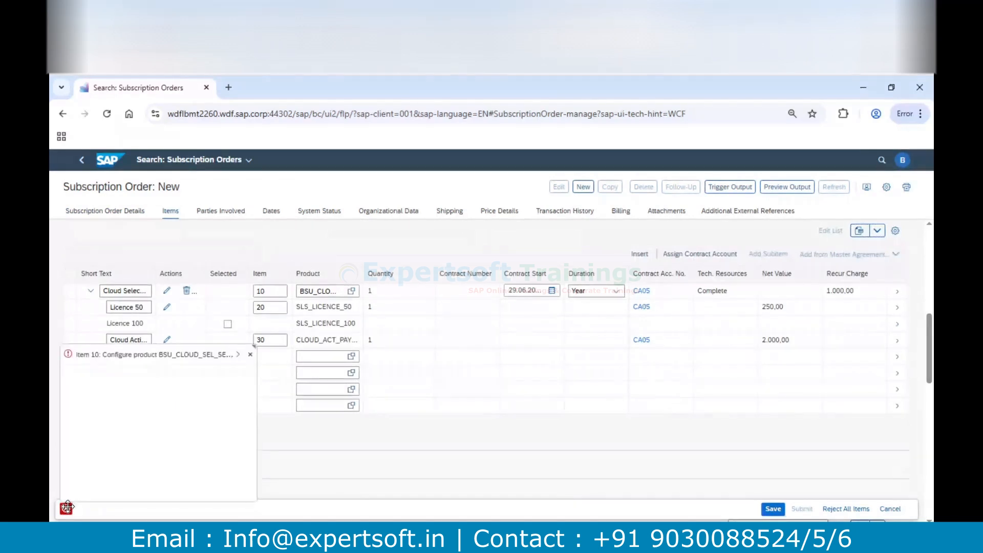
pyautogui.click(250, 354)
# Change the ending of the customer ID in item 10's technical resources and return to the order
pyautogui.click(167, 293)
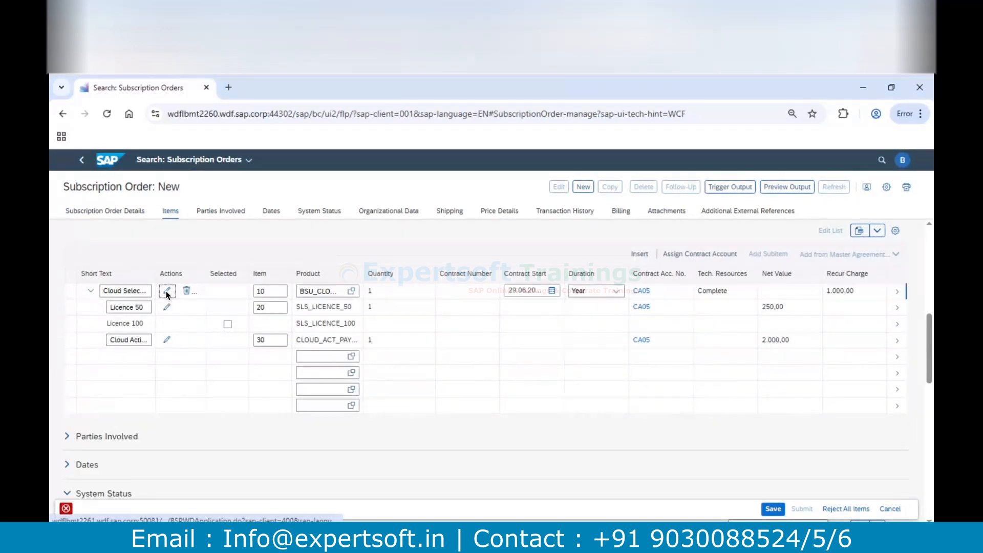
pyautogui.click(125, 212)
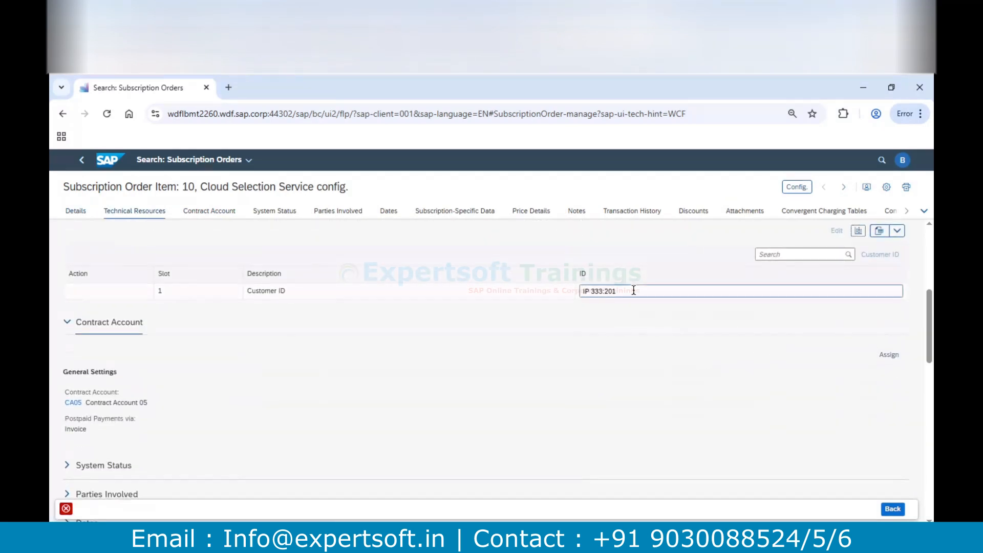
pyautogui.tripleClick(630, 290)
pyautogui.click(629, 290)
pyautogui.press('BackSpace')
pyautogui.press('BackSpace')
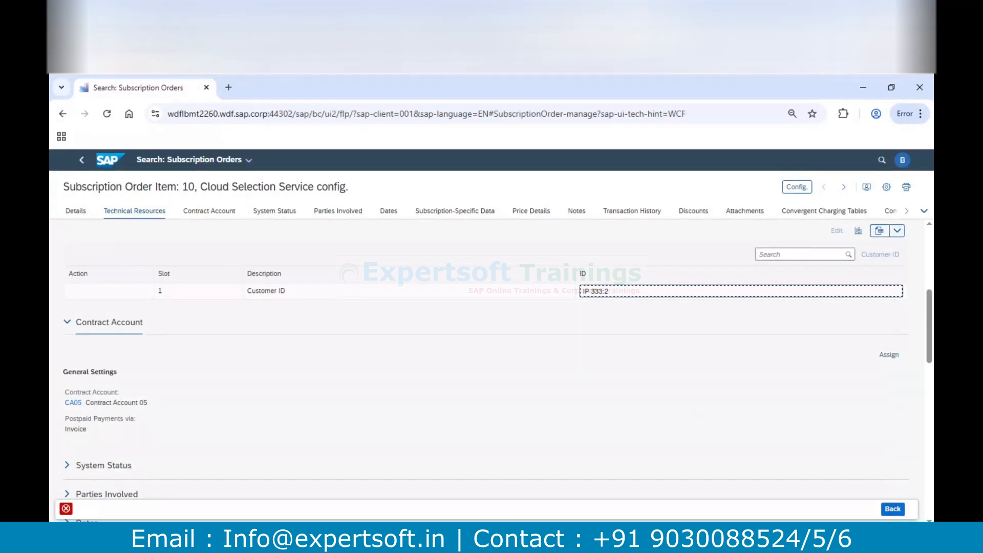
pyautogui.write('20')
pyautogui.click(81, 161)
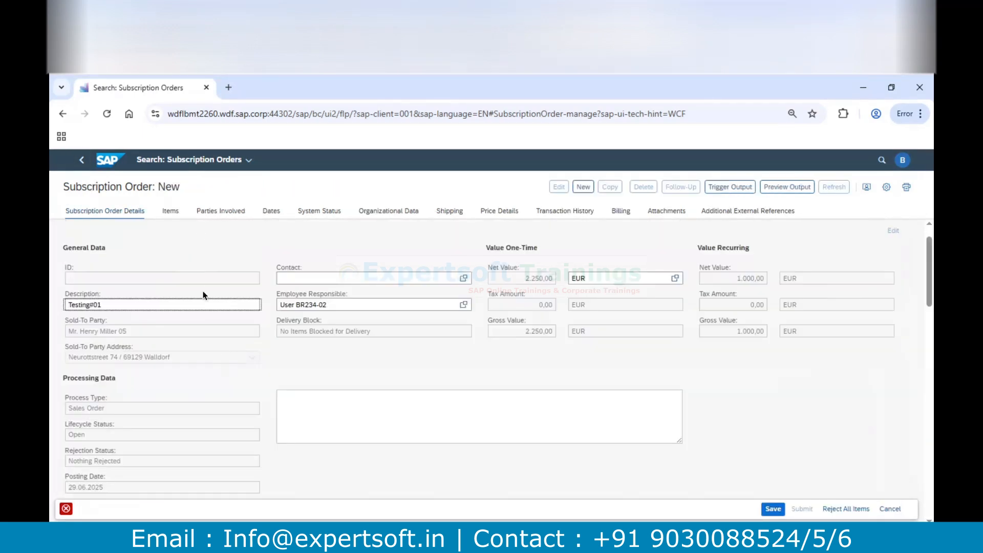
# Configure item 10 with the GOLD service level agreement and return to the order
pyautogui.click(171, 211)
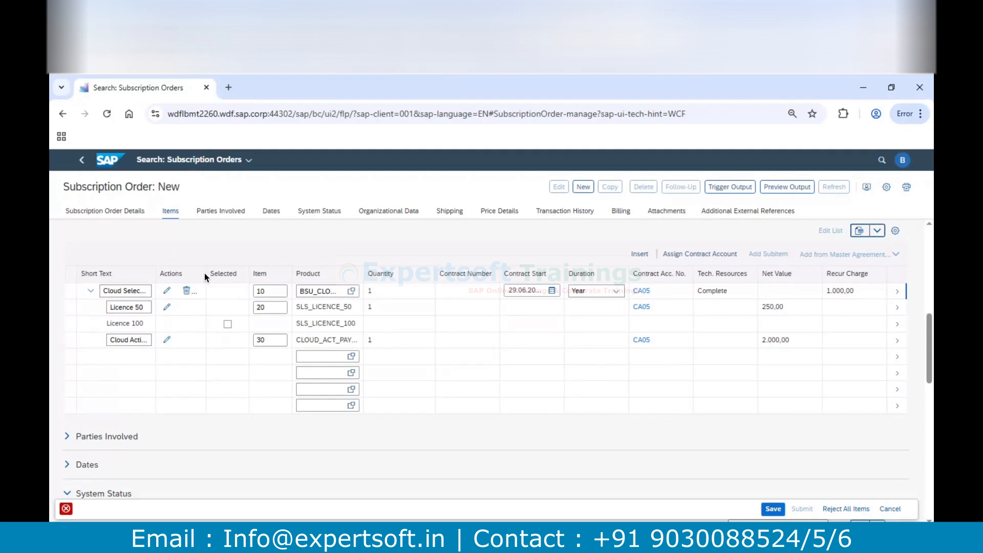
pyautogui.moveTo(205, 274); pyautogui.dragTo(265, 274)
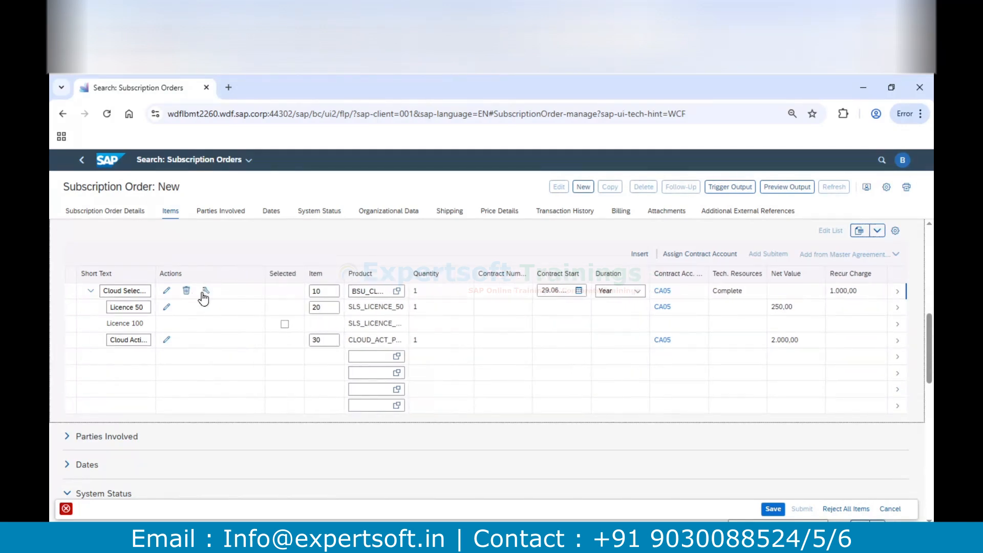
pyautogui.click(204, 291)
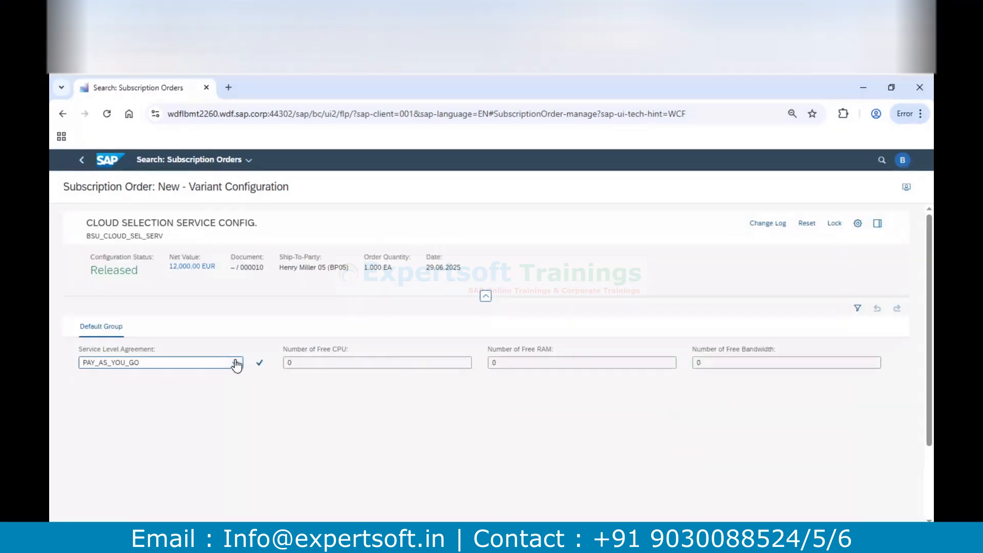
pyautogui.click(234, 365)
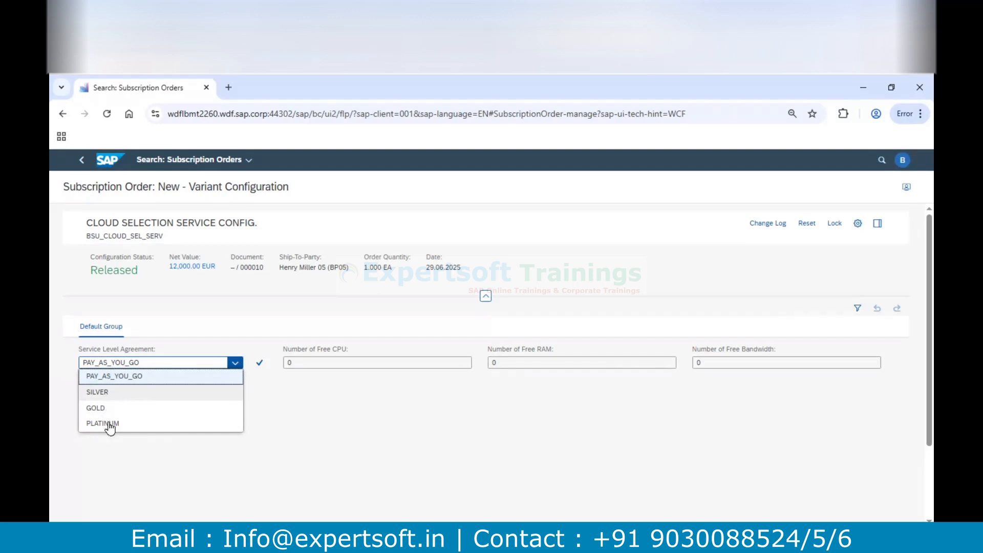
pyautogui.click(98, 408)
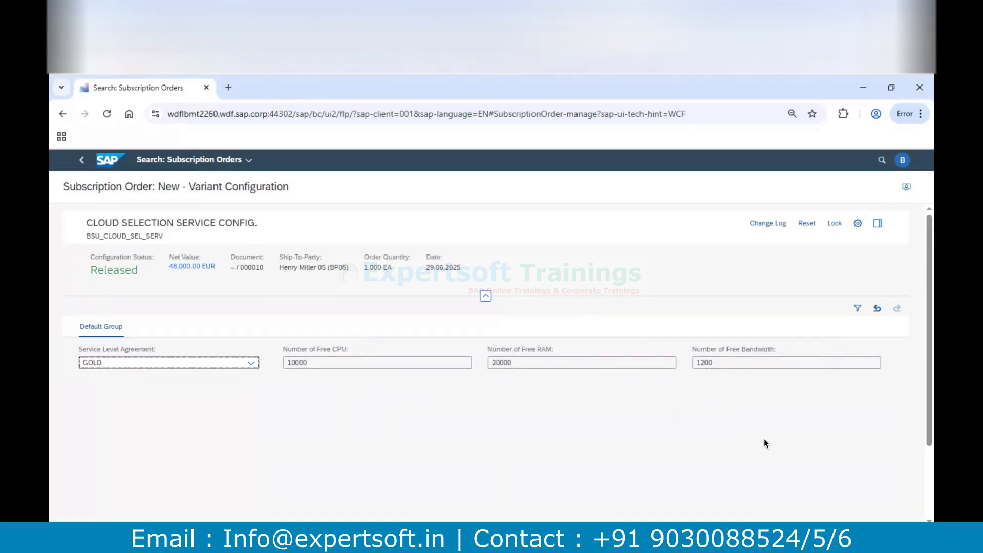
pyautogui.scroll(-3, 763, 441)
pyautogui.click(854, 493)
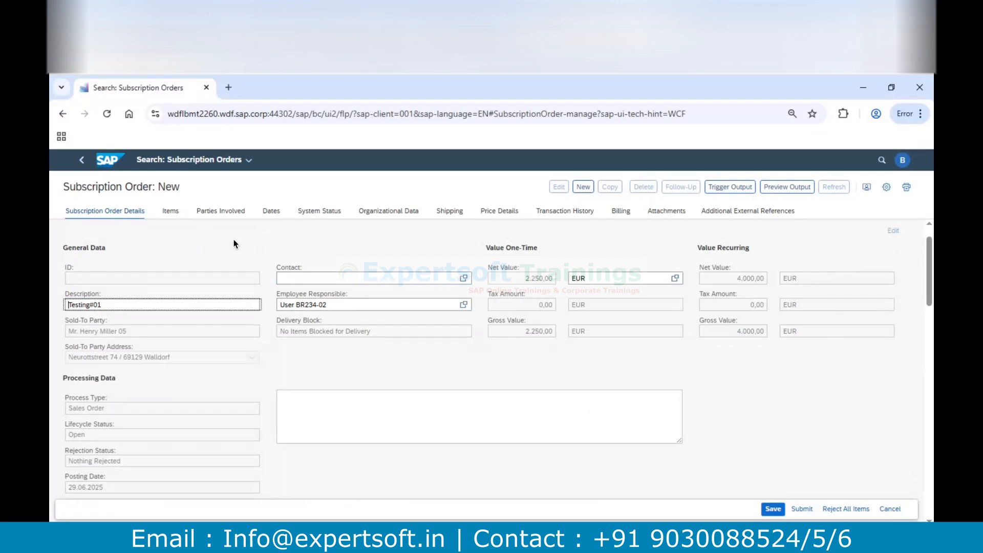
# Review the configured order items, save the subscription order and highlight its order number
pyautogui.click(171, 211)
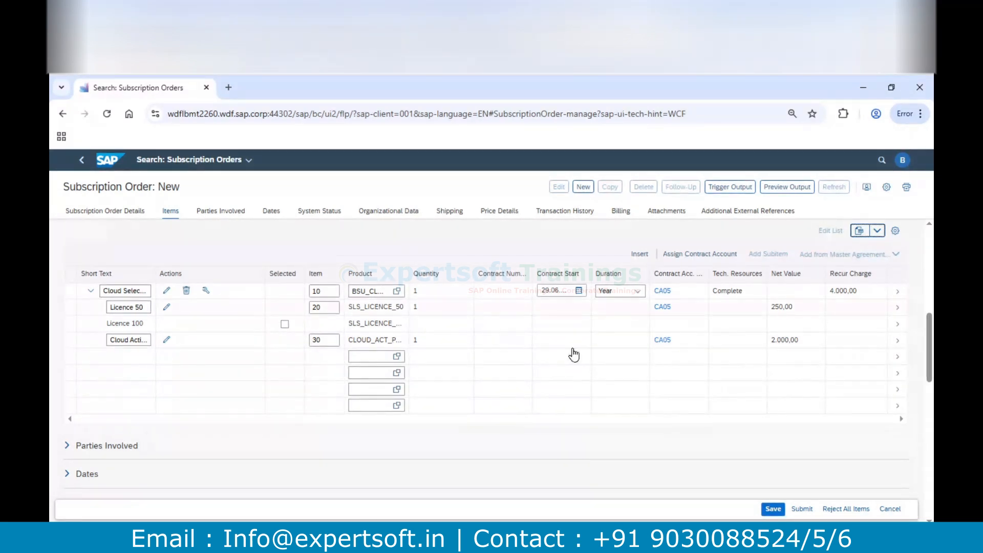
pyautogui.click(771, 508)
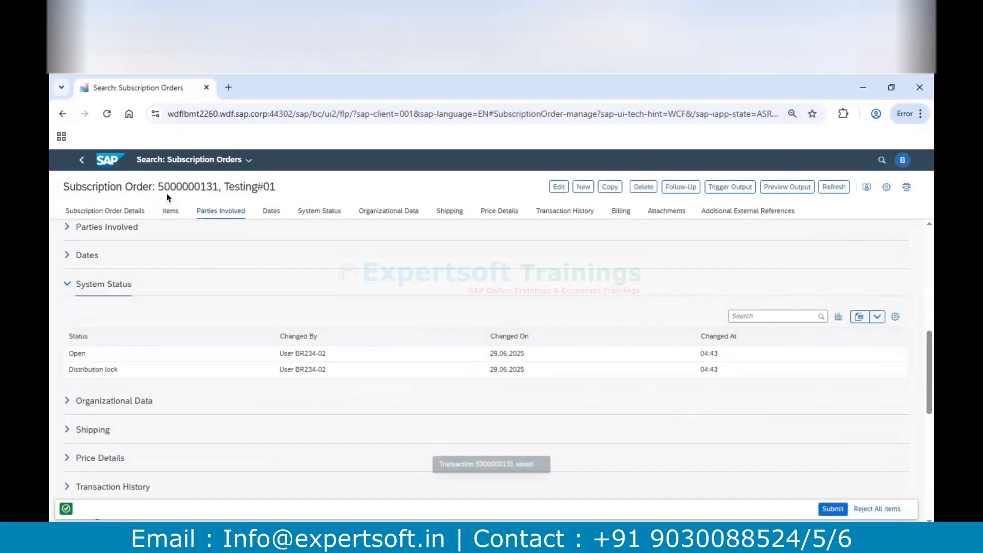
pyautogui.doubleClick(180, 188)
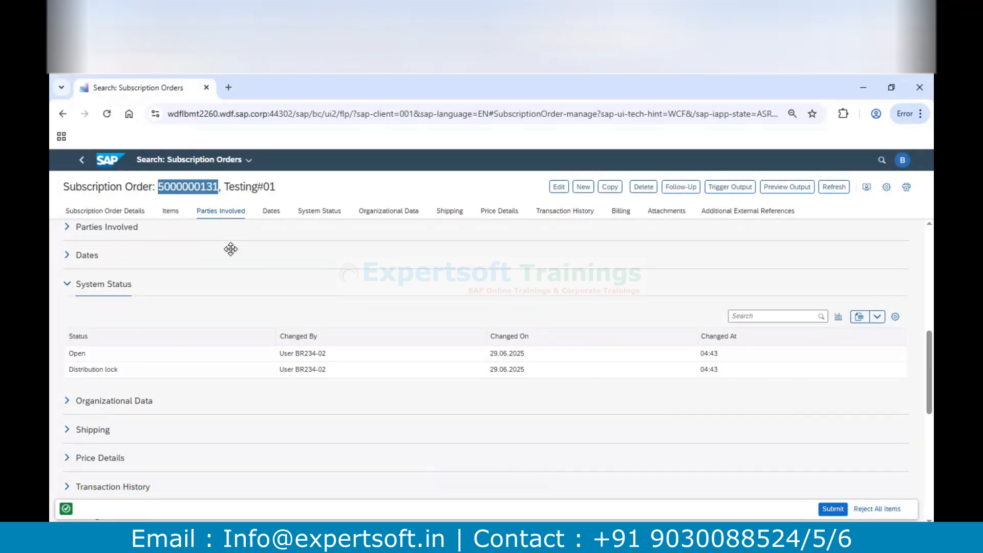
# Submit the subscription order and check its items for the contract number
pyautogui.click(830, 508)
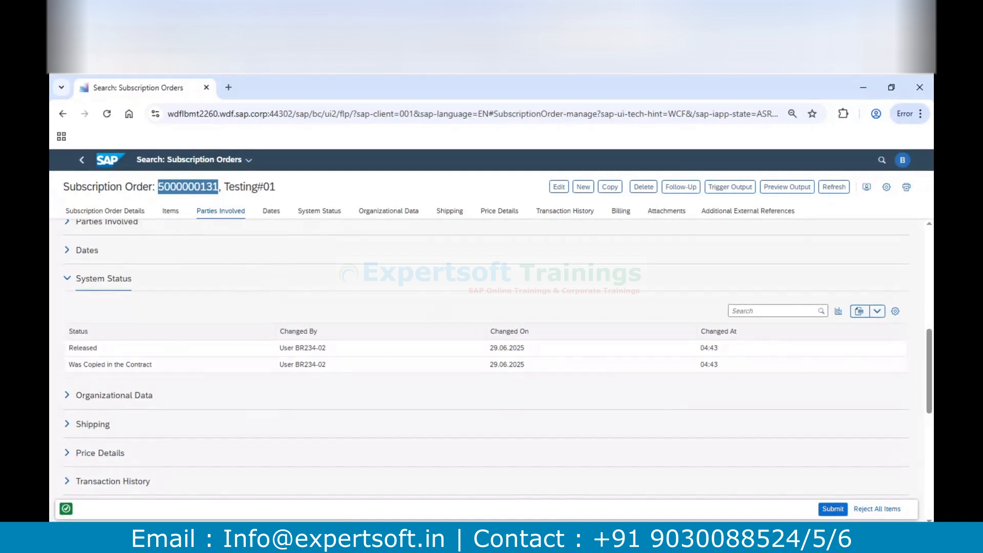
pyautogui.click(171, 214)
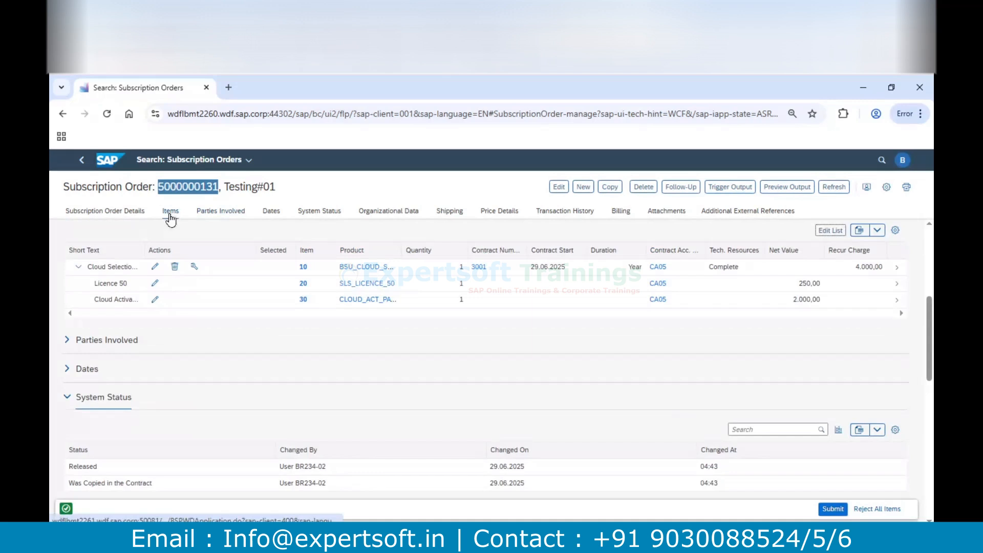
pyautogui.click(197, 186)
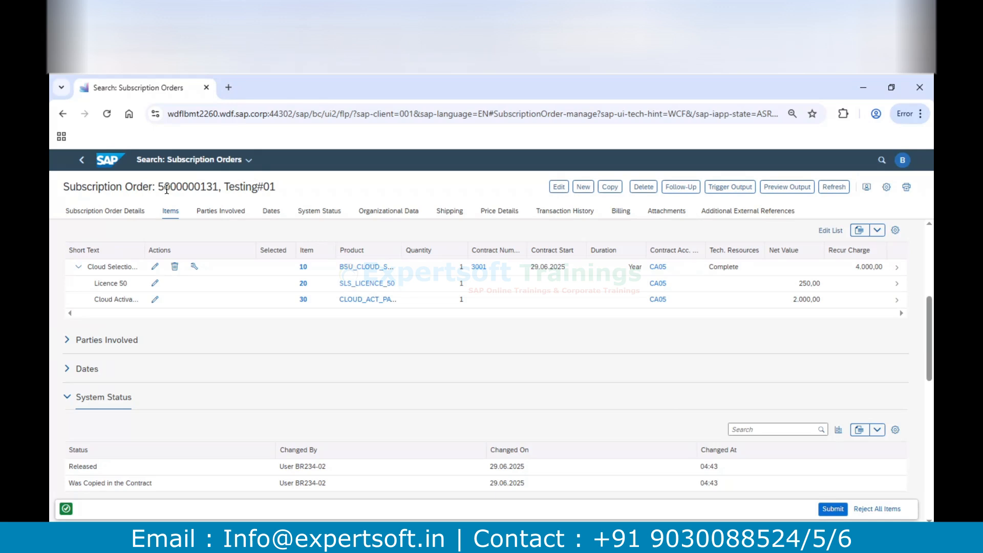
# Open the subscription contract linked to order item 10 and review its details and fulfillment status
pyautogui.click(479, 268)
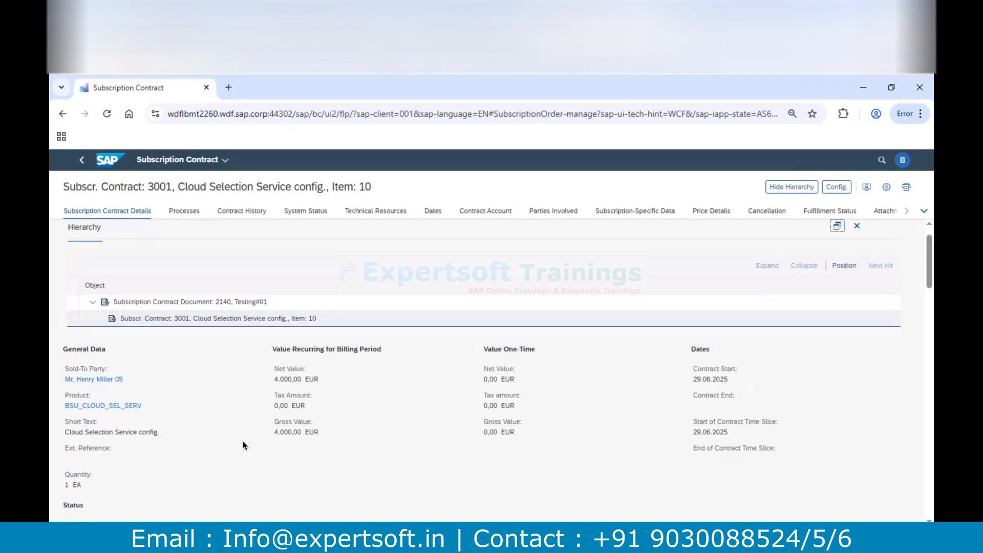
pyautogui.scroll(-2, 198, 436)
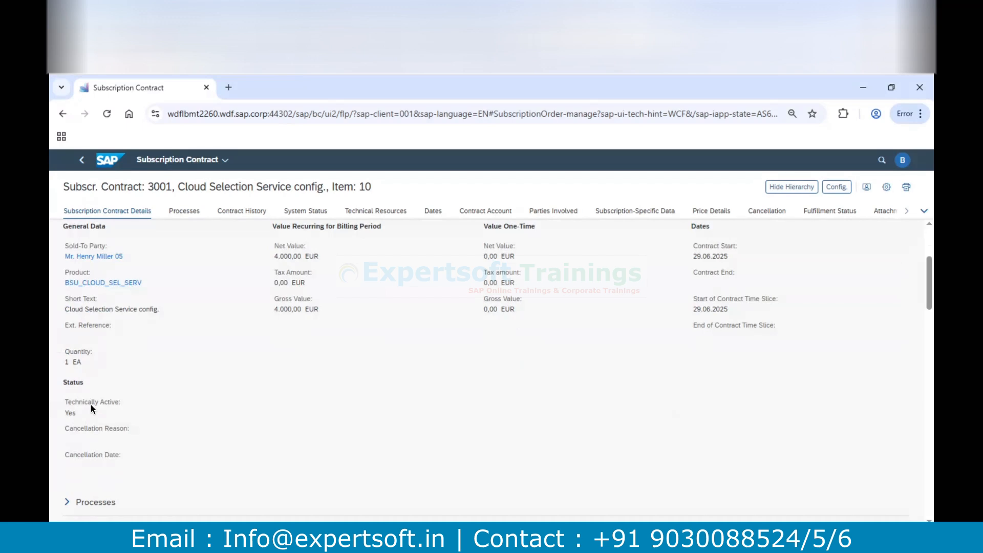
pyautogui.scroll(3, 91, 405)
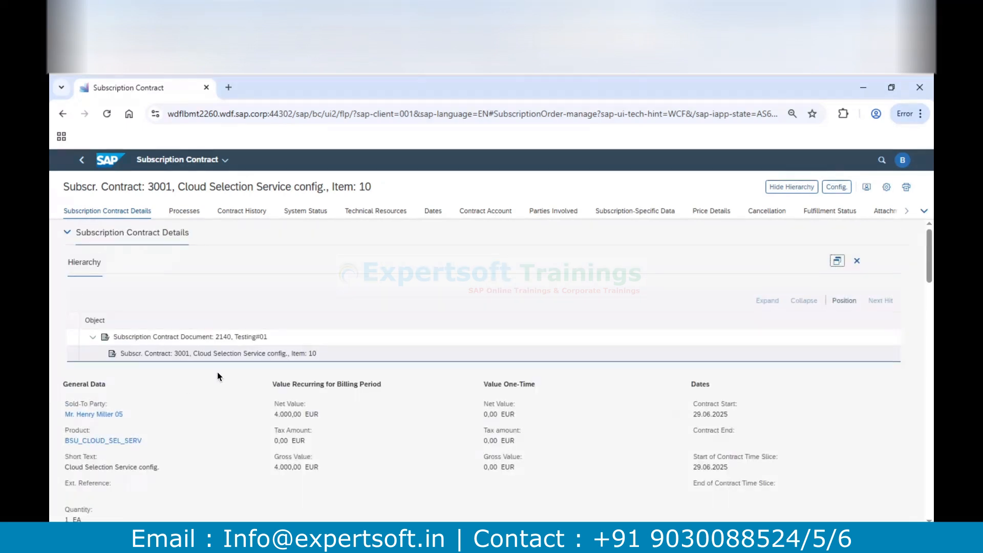
pyautogui.click(834, 212)
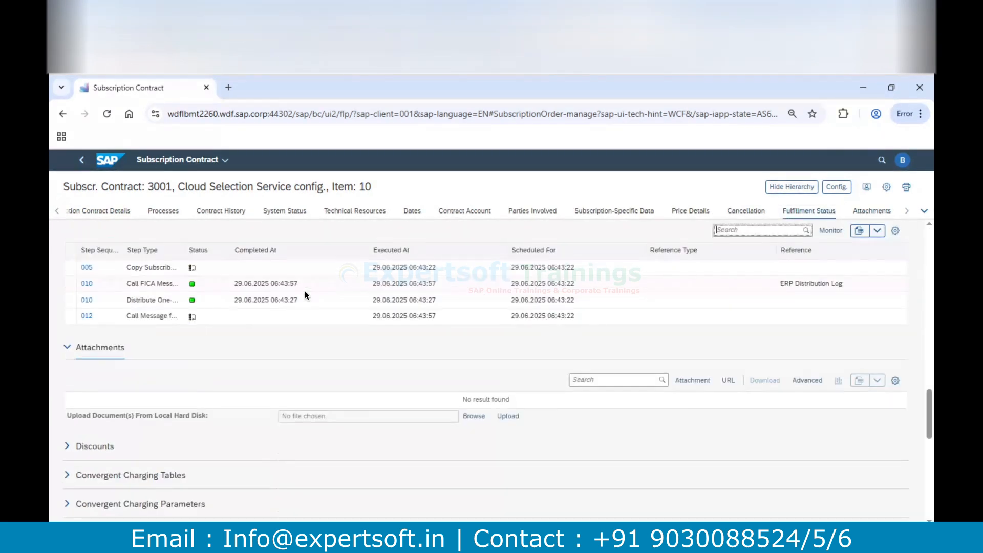
# Open the contract's item fulfillment record and review its fulfillment steps, messages and item overview
pyautogui.click(830, 231)
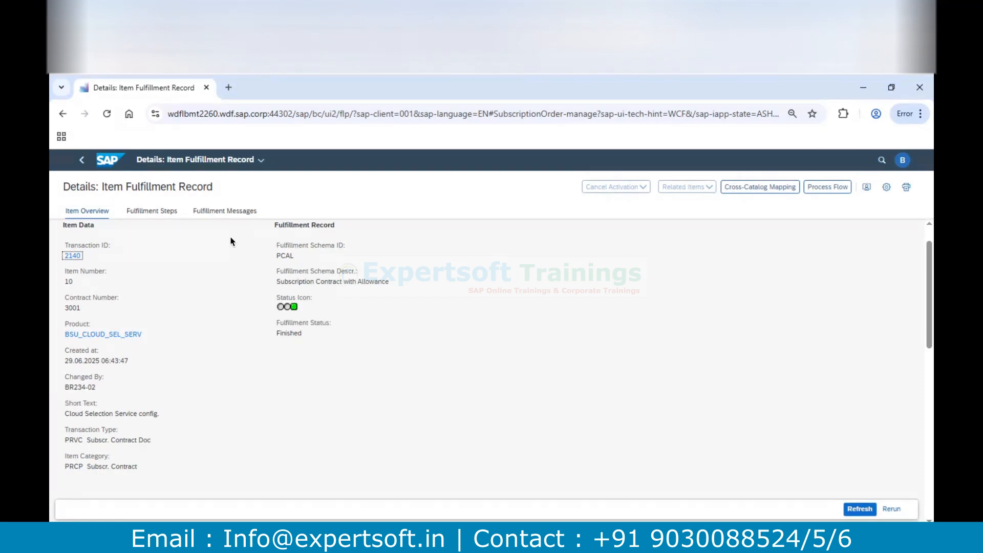
pyautogui.click(153, 213)
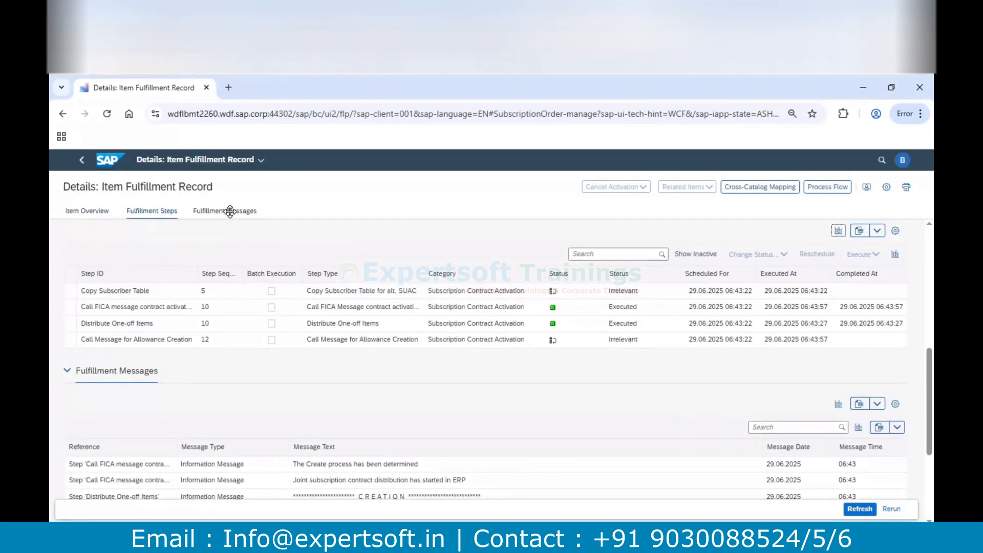
pyautogui.click(229, 213)
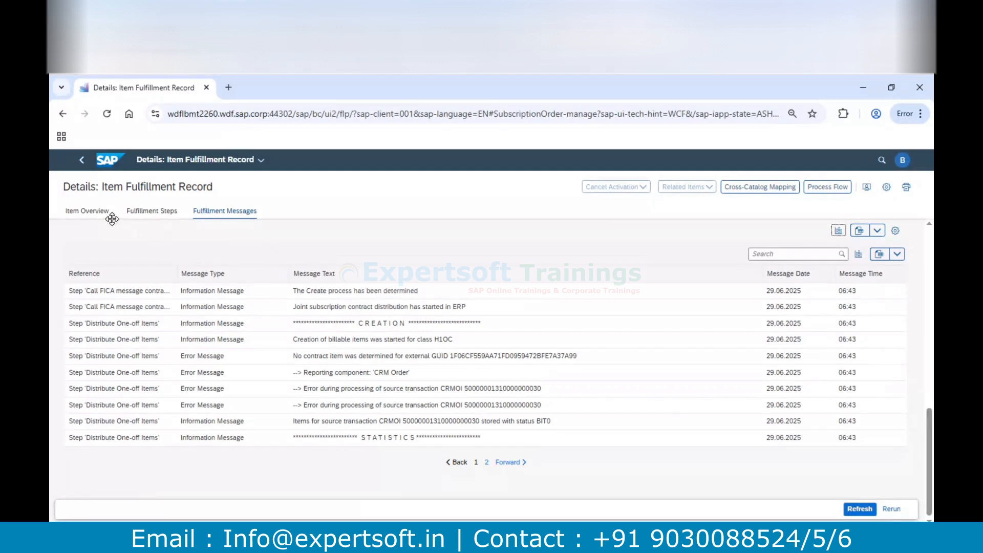
pyautogui.click(96, 211)
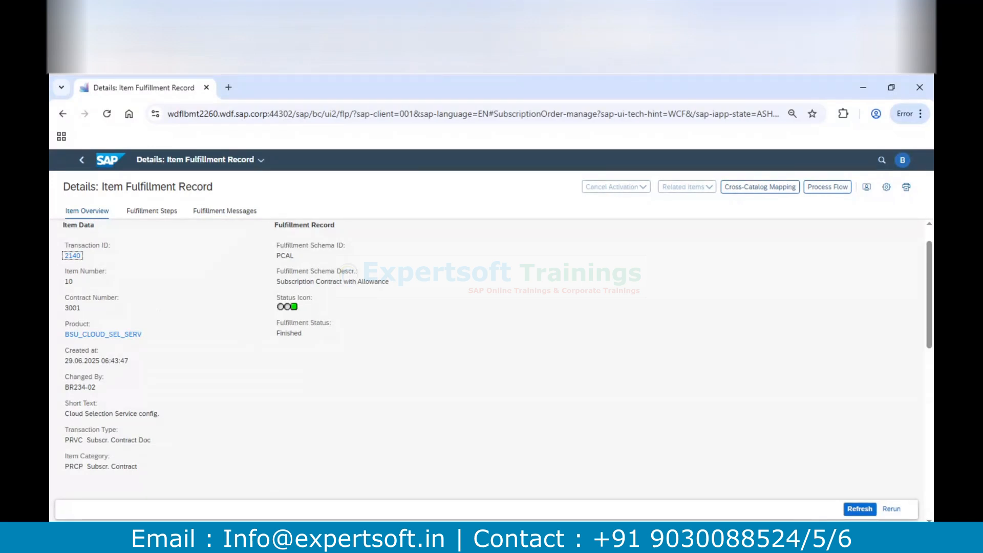
# Switch to SAP Logon and log on to the S4HANA system as user BR245-02 with the prefilled password
pyautogui.hotkey('alt', 'Tab')
pyautogui.press('Return')
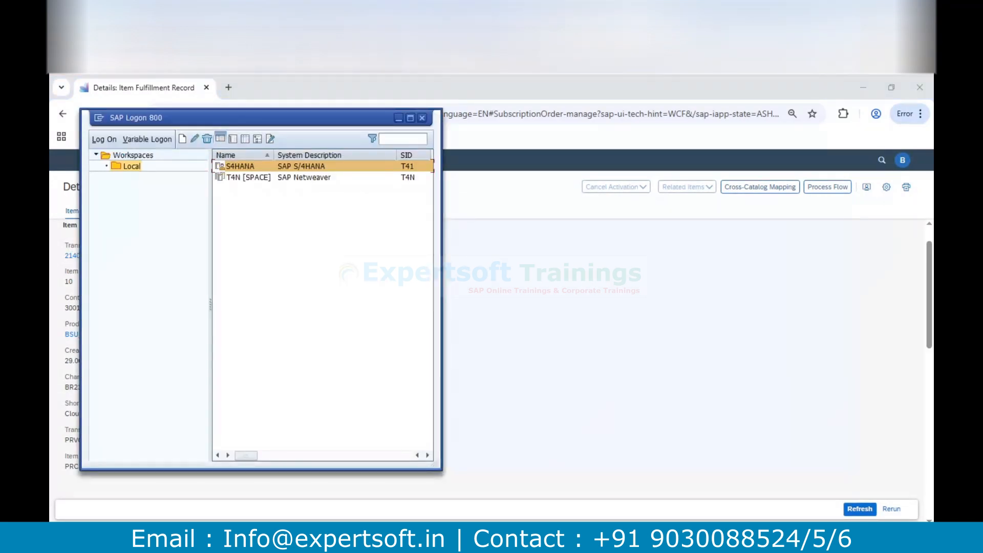
pyautogui.write('BR2')
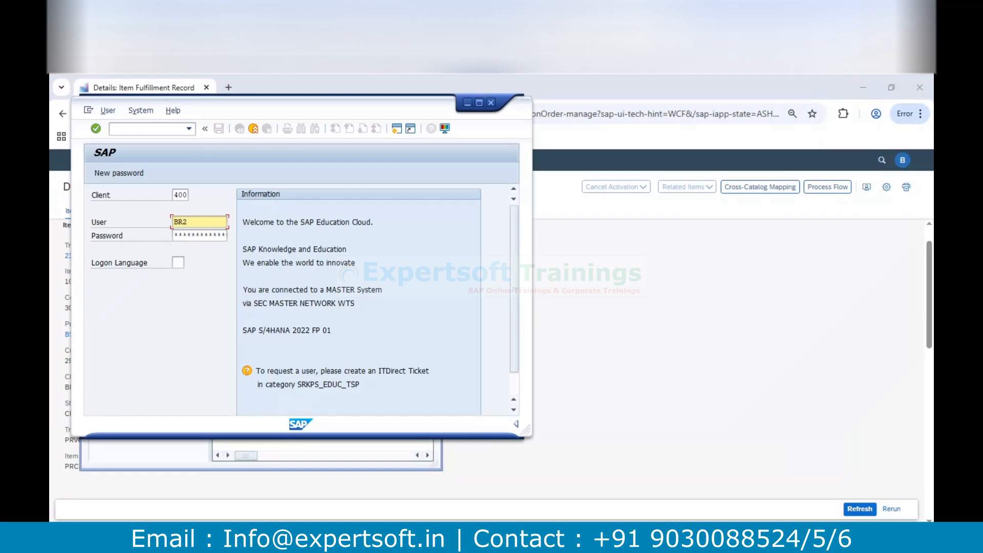
pyautogui.write('45-02')
pyautogui.press('Tab')
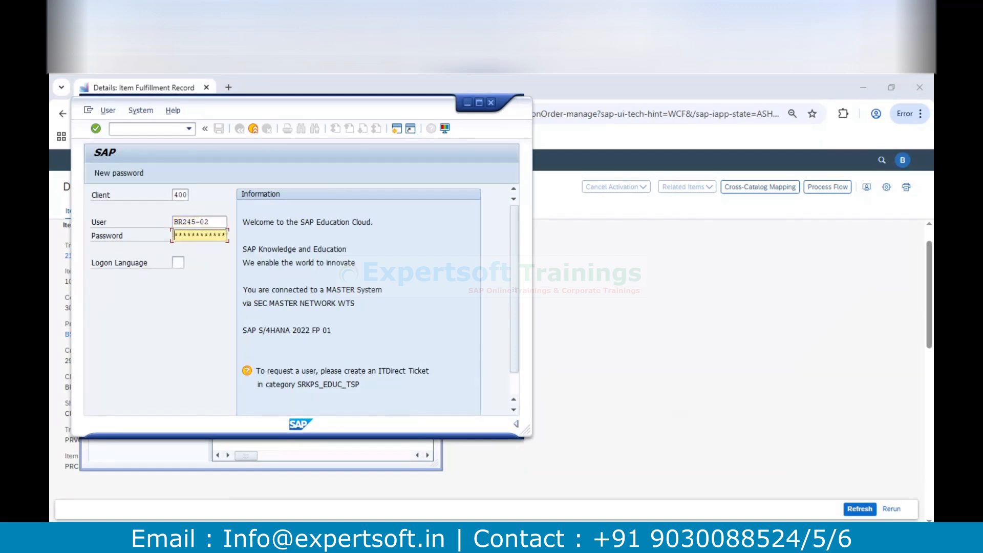
pyautogui.hotkey('shift', 'Tab')
pyautogui.press('BackSpace')
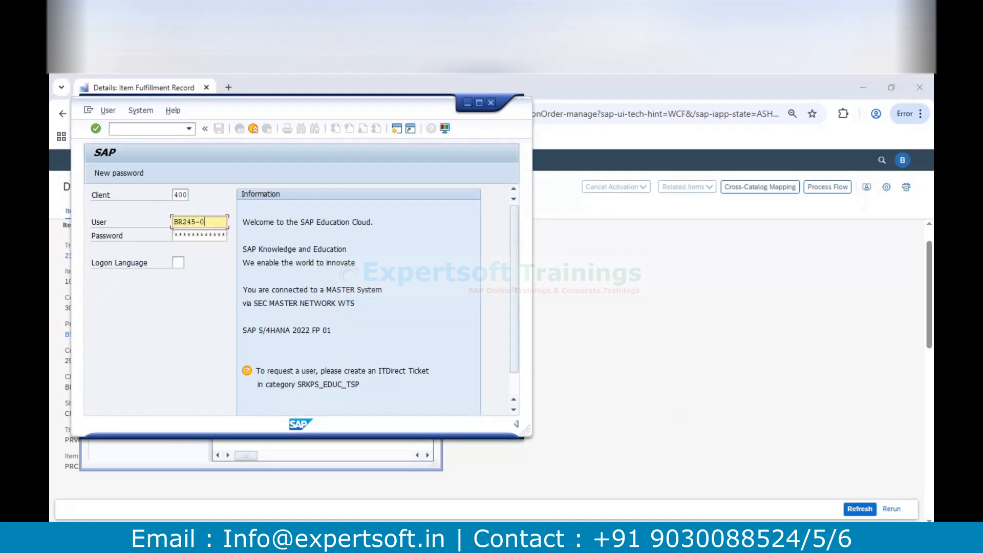
pyautogui.write('2')
pyautogui.press('Tab')
pyautogui.press('Return')
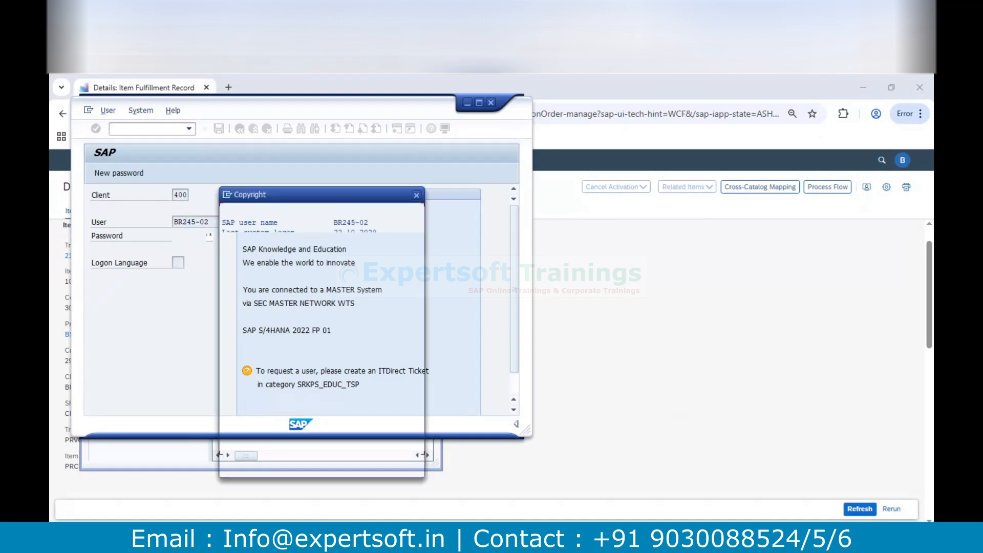
pyautogui.press('Return')
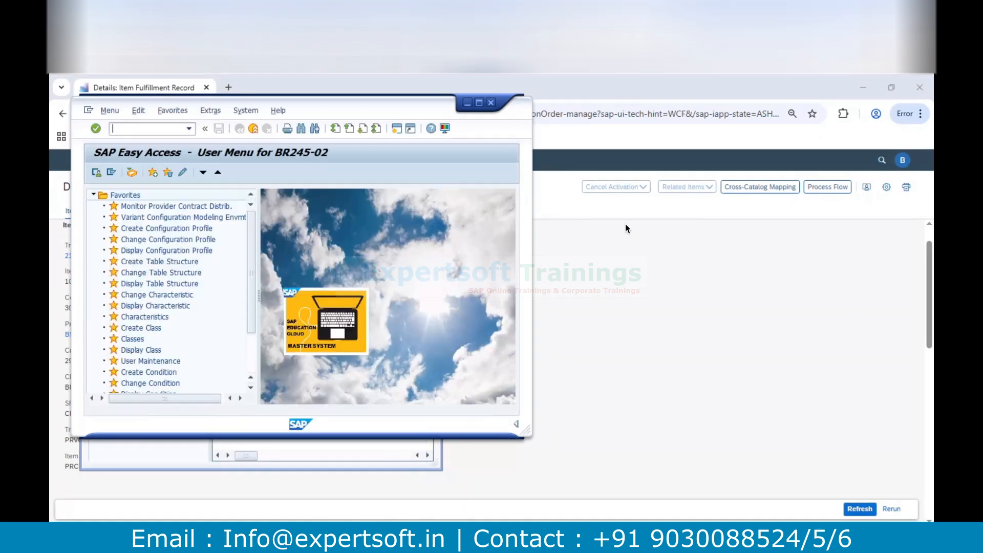
# Maximize the SAP GUI window, run transaction fp_vt3 and display the provider contract with the subscription contract's number
pyautogui.click(479, 103)
pyautogui.write('fp_vt3')
pyautogui.press('Return')
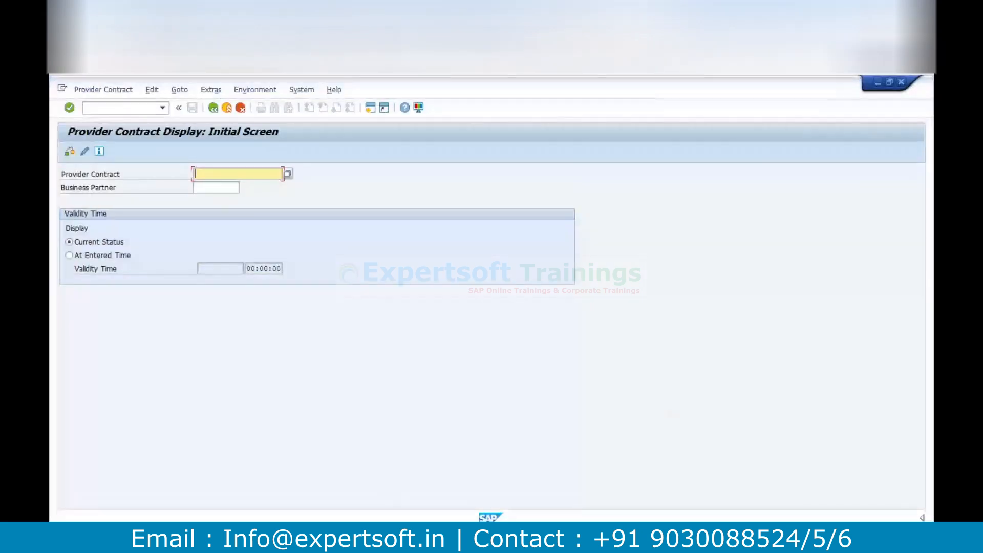
pyautogui.write('3001')
pyautogui.press('Return')
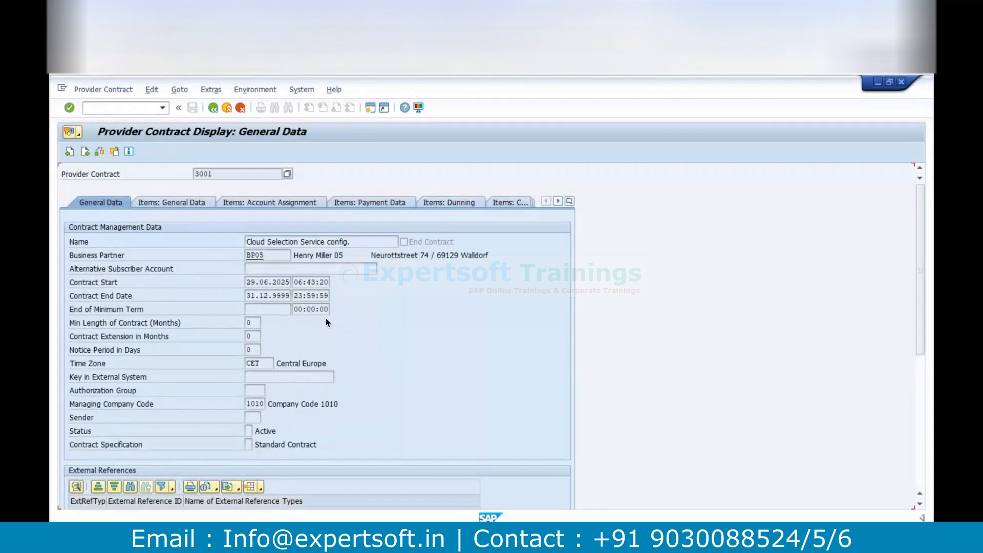
# Examine the general data of the provider contract's item, including its contract account, billing plan and customer ID
pyautogui.click(186, 200)
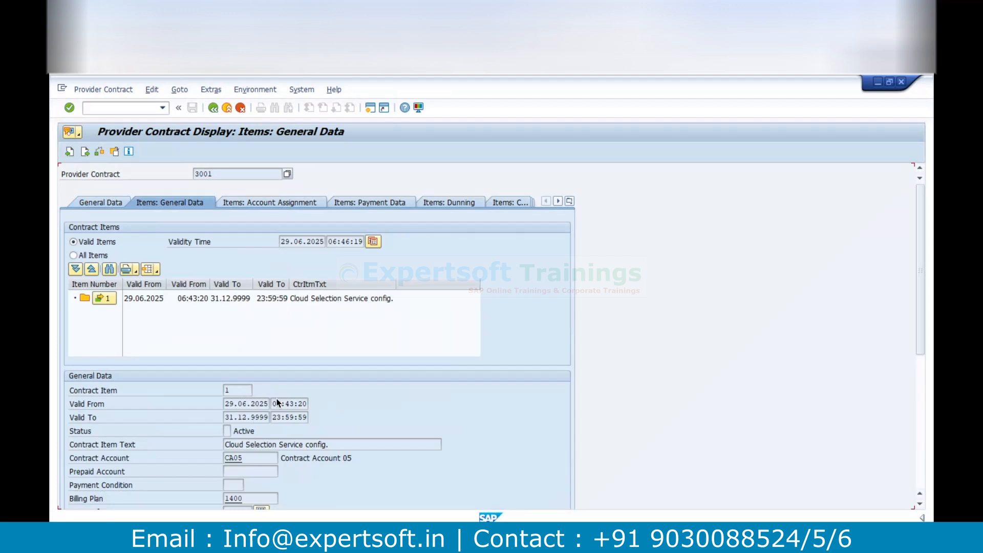
pyautogui.scroll(-5, 280, 411)
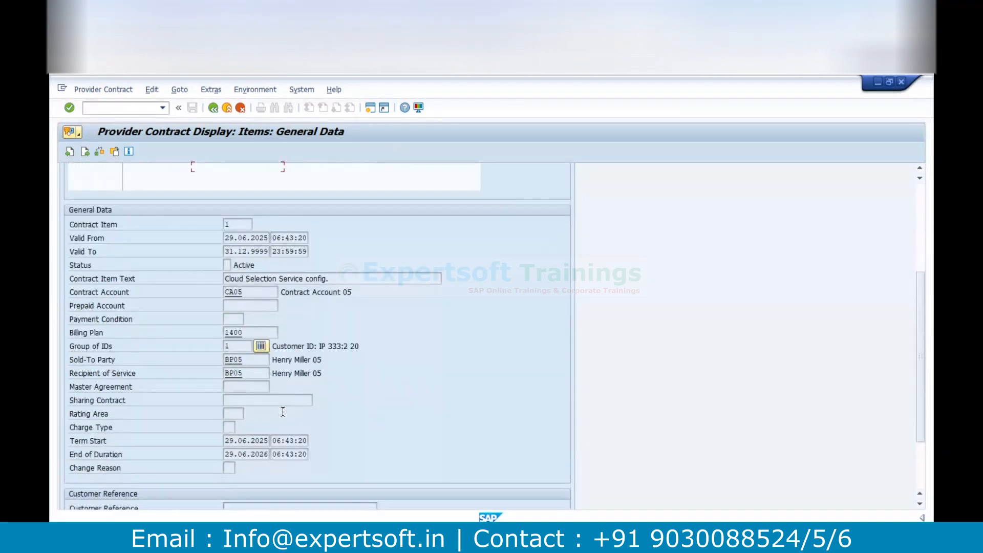
pyautogui.scroll(-1, 282, 411)
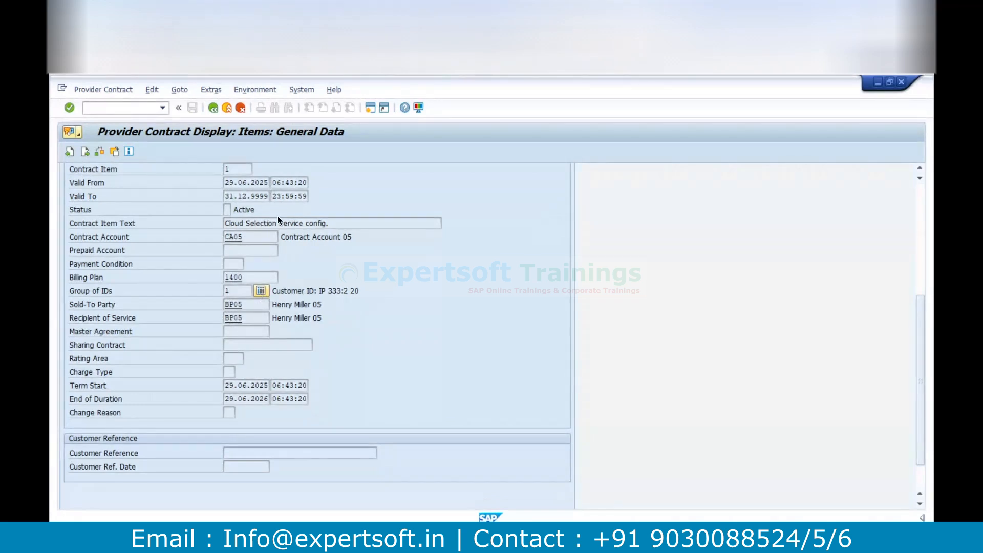
pyautogui.scroll(2, 278, 218)
pyautogui.scroll(1, 279, 235)
pyautogui.scroll(2, 282, 254)
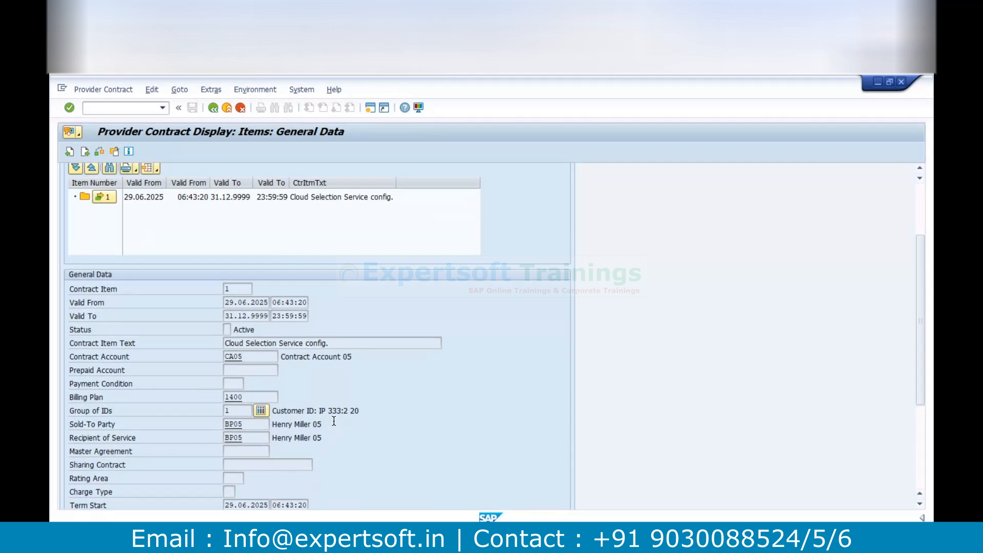
pyautogui.scroll(3, 240, 290)
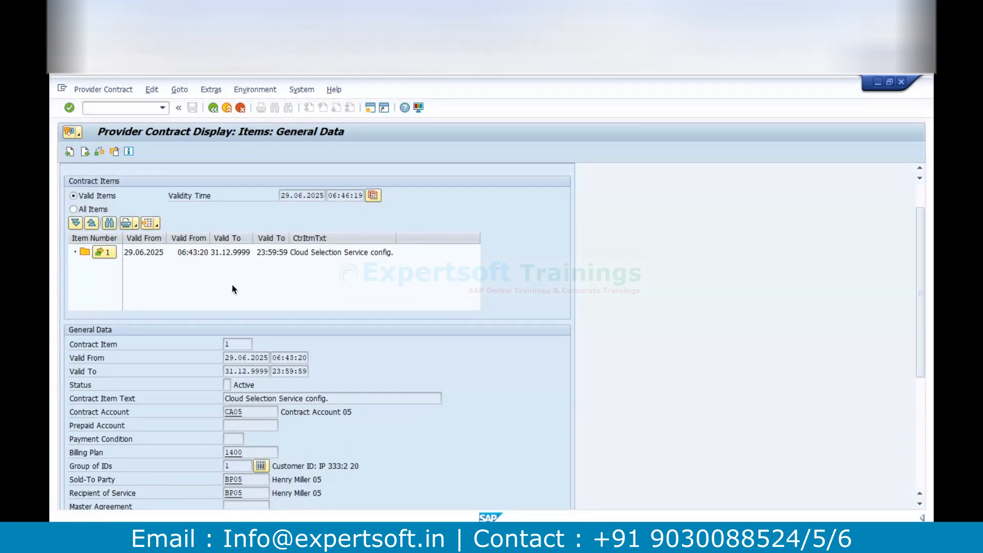
# Review the item's account assignment and display the characteristic values of product BSU_CLOUD_SEL_SERV
pyautogui.scroll(3, 701, 247)
pyautogui.click(293, 204)
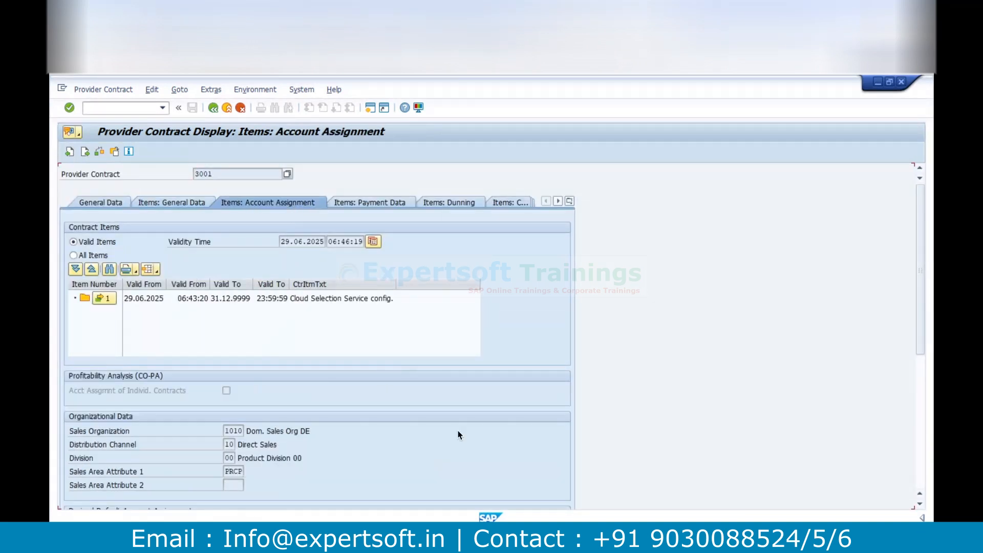
pyautogui.scroll(-10, 460, 434)
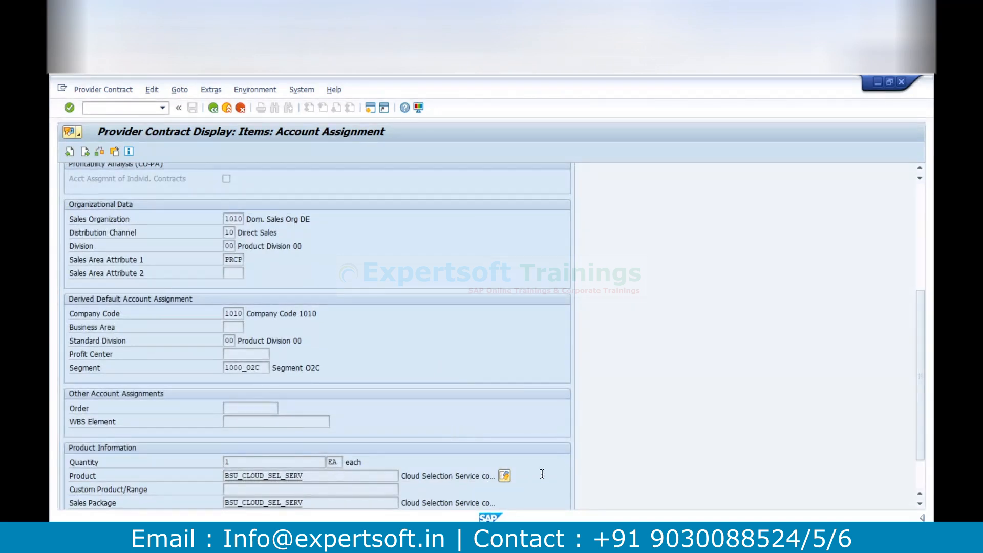
pyautogui.click(505, 476)
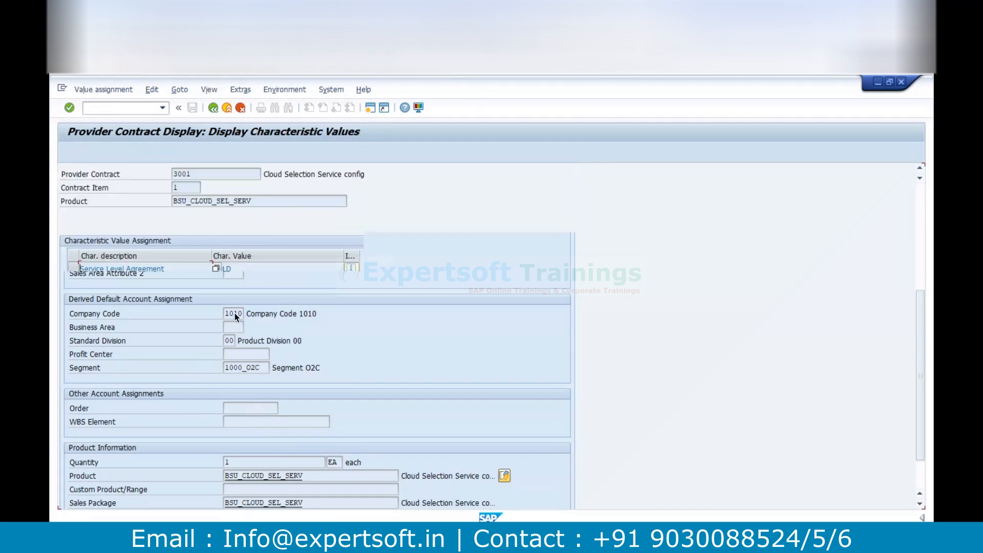
# Highlight the values for service level agreement, free CPU, free RAM and free bandwidth in turn
pyautogui.moveTo(239, 270); pyautogui.dragTo(150, 279)
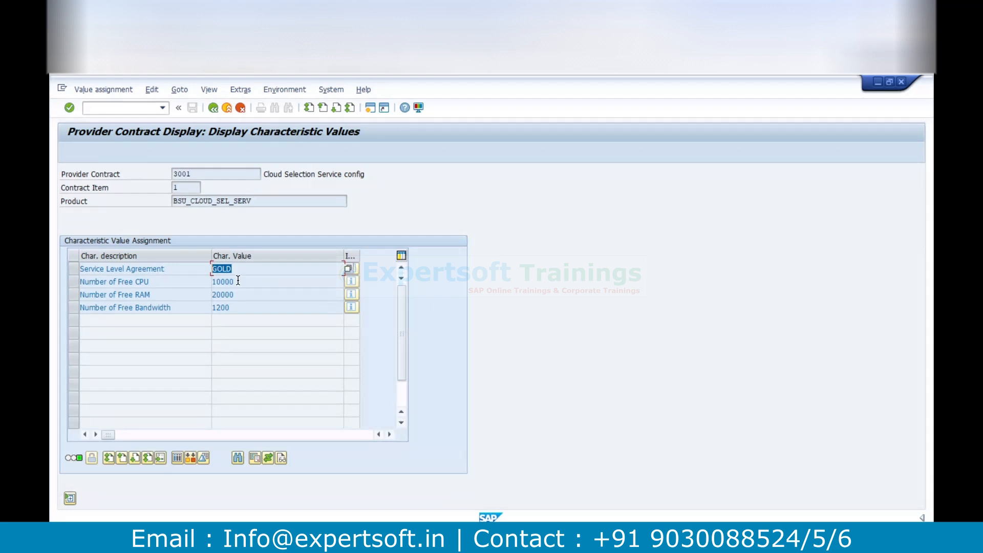
pyautogui.moveTo(237, 281); pyautogui.dragTo(174, 283)
pyautogui.moveTo(240, 295); pyautogui.dragTo(163, 293)
pyautogui.moveTo(237, 307); pyautogui.dragTo(188, 318)
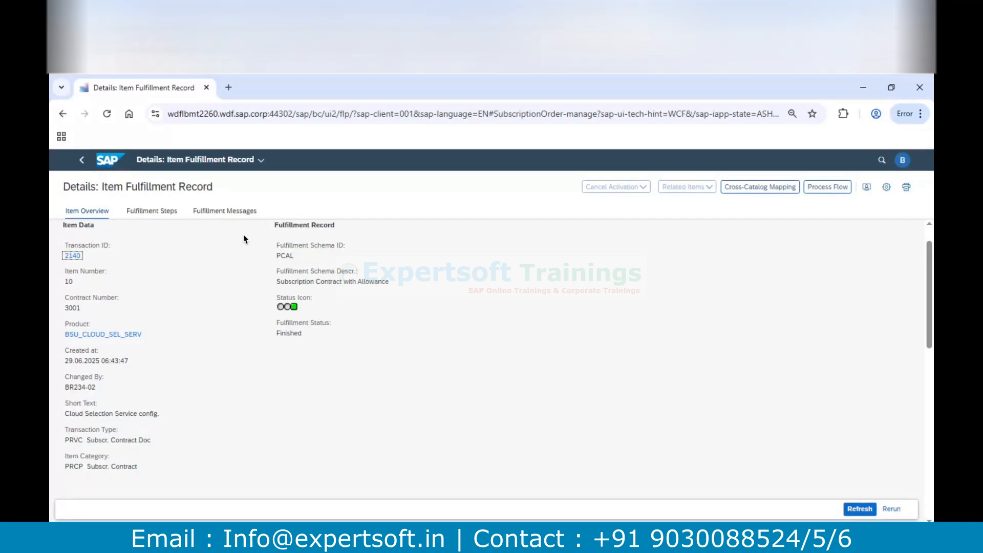
# Back in the browser's fulfillment record, inspect the USER_ID value in the cross-catalog mapping, then return to the subscription contract
pyautogui.click(752, 188)
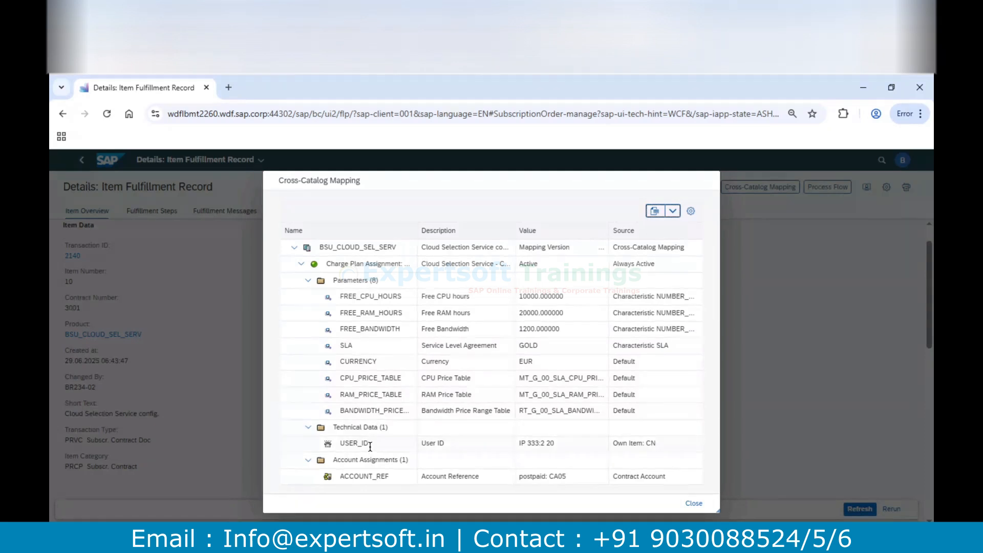
pyautogui.moveTo(369, 443); pyautogui.dragTo(353, 443)
pyautogui.moveTo(556, 443); pyautogui.dragTo(496, 443)
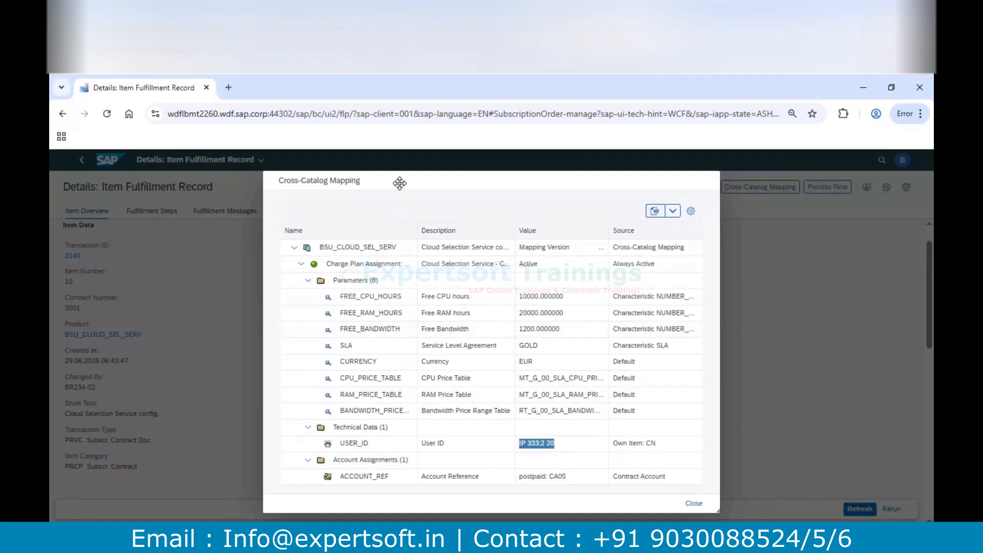
pyautogui.moveTo(400, 183); pyautogui.dragTo(772, 485)
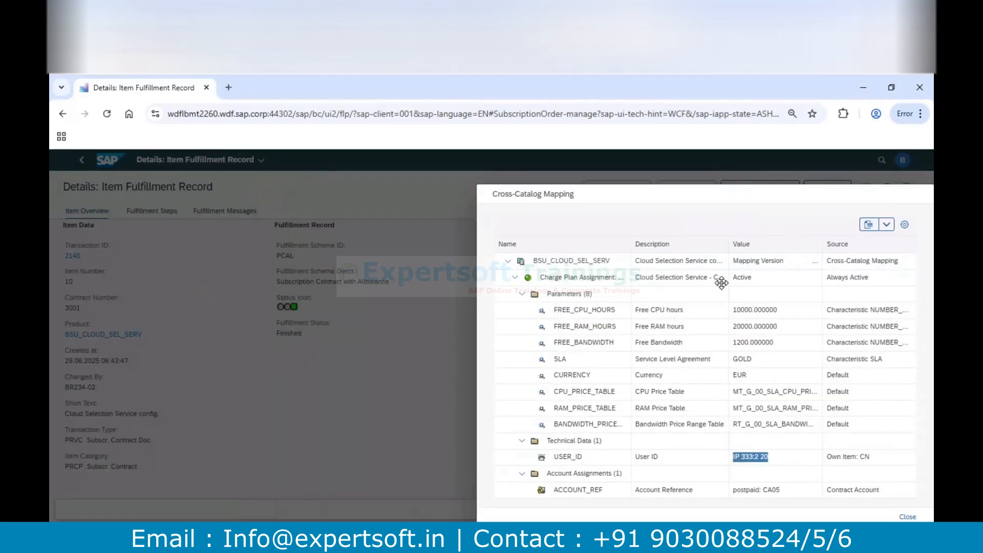
pyautogui.moveTo(632, 198); pyautogui.dragTo(778, 450)
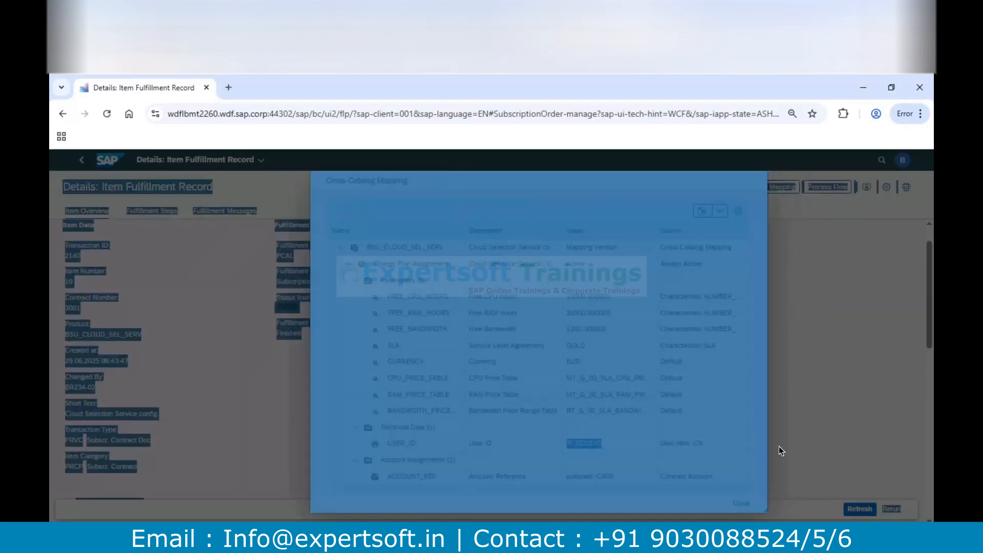
pyautogui.click(743, 501)
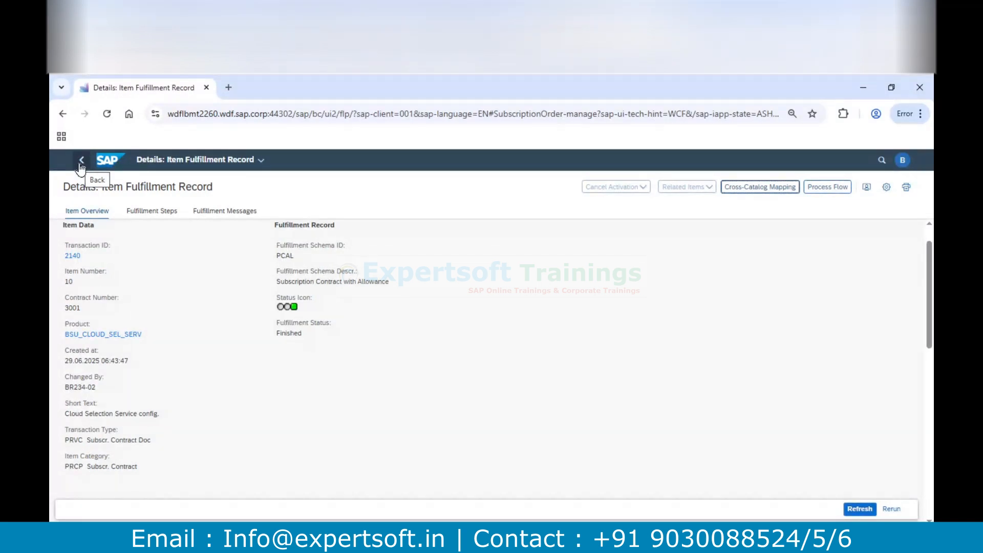
pyautogui.click(81, 165)
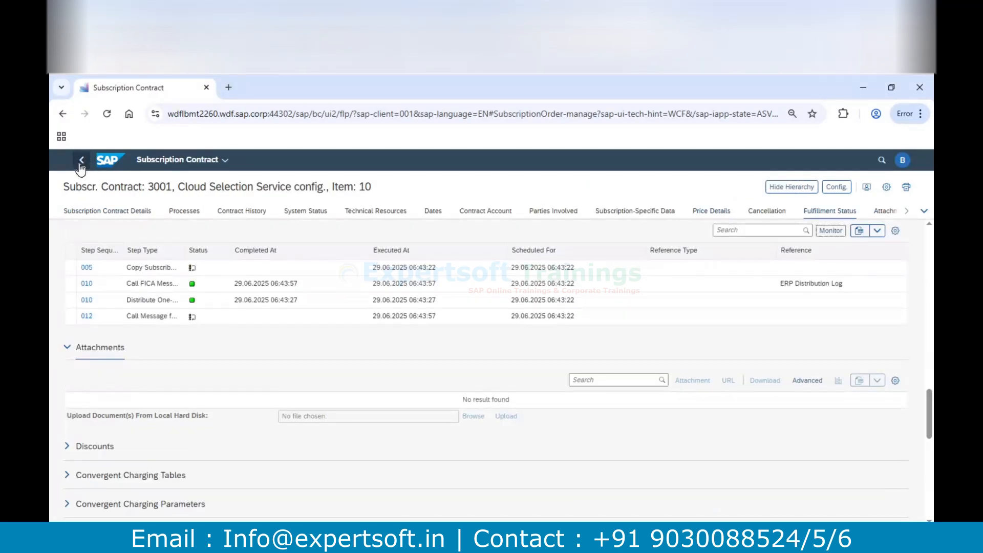
# Duplicate the subscription contract's browser tab, open the launchpad home page in the copy and return to the contract tab
pyautogui.rightClick(171, 92)
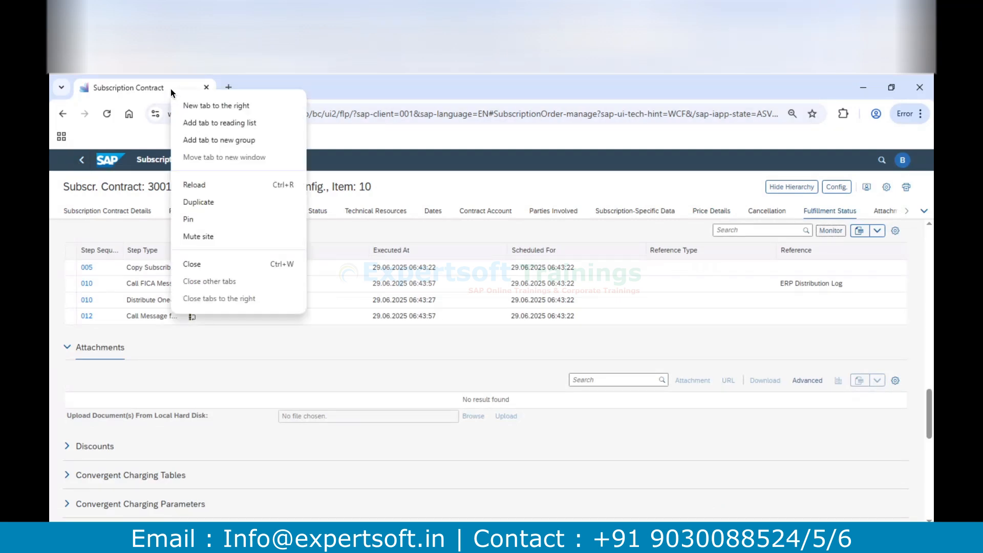
pyautogui.click(205, 203)
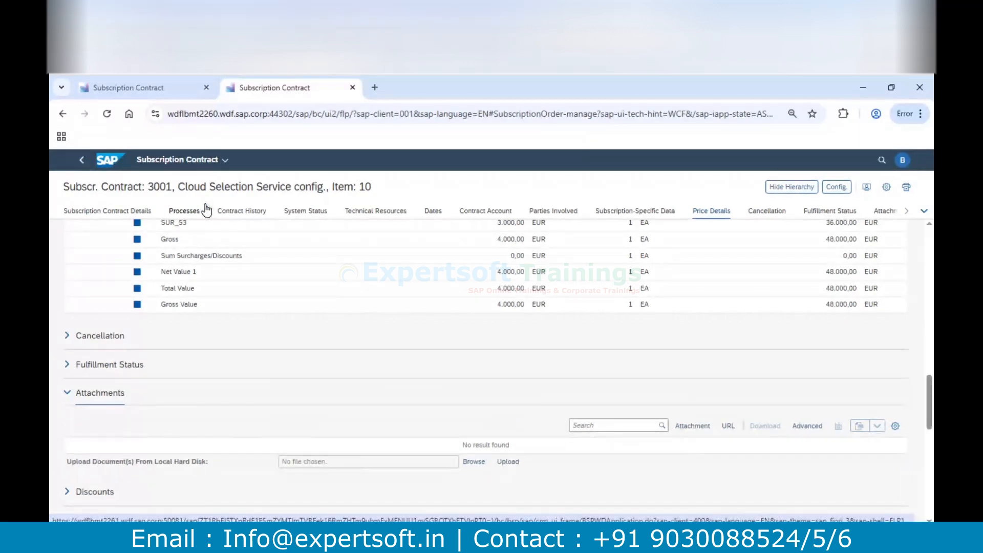
pyautogui.click(102, 162)
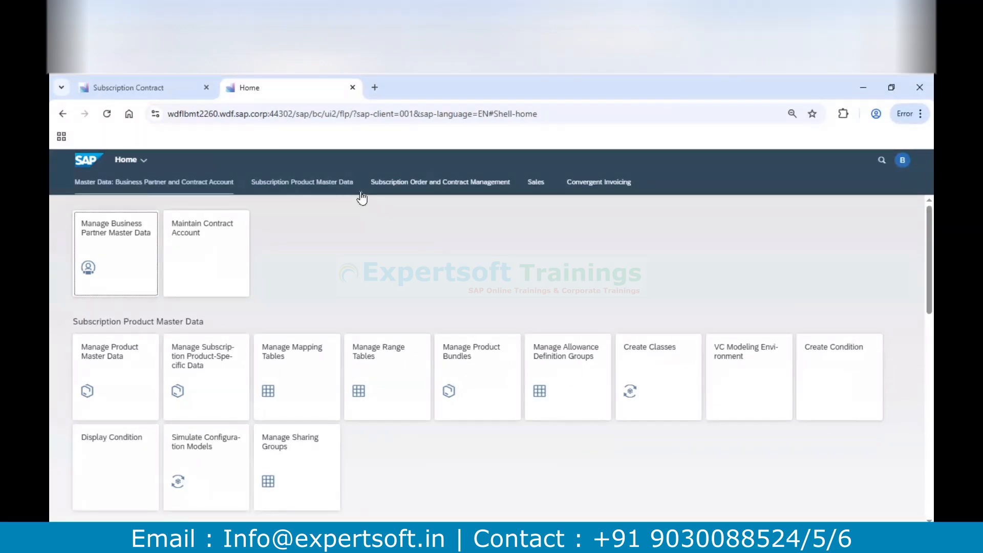
pyautogui.click(149, 87)
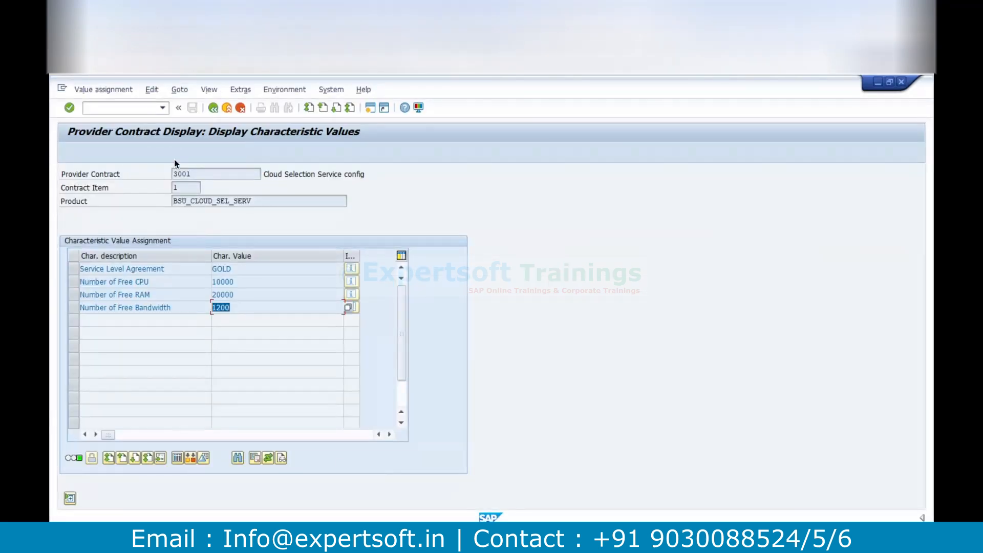
# Switch to SAP GUI, leave the characteristic values and highlight the billing plan number in the provider contract item's general data
pyautogui.click(214, 108)
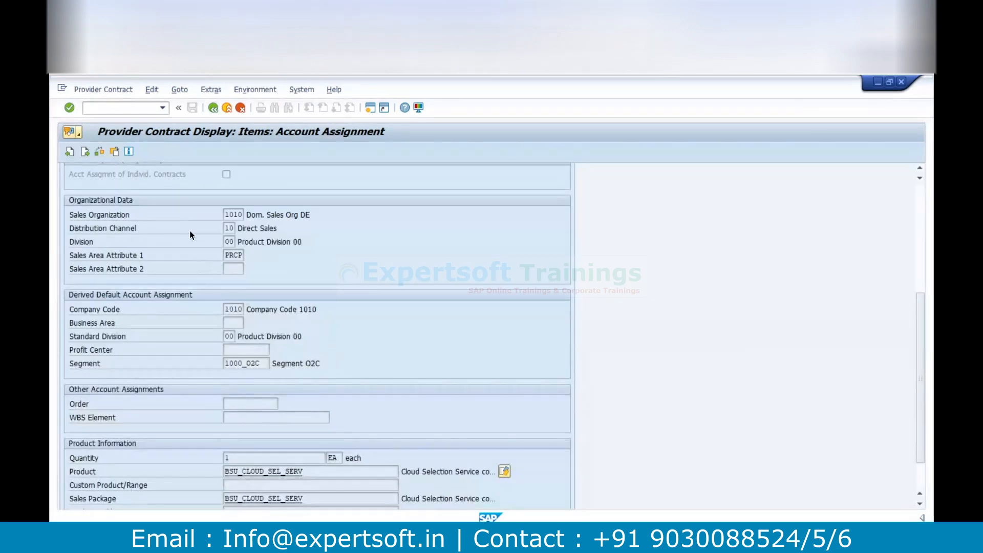
pyautogui.scroll(5, 262, 277)
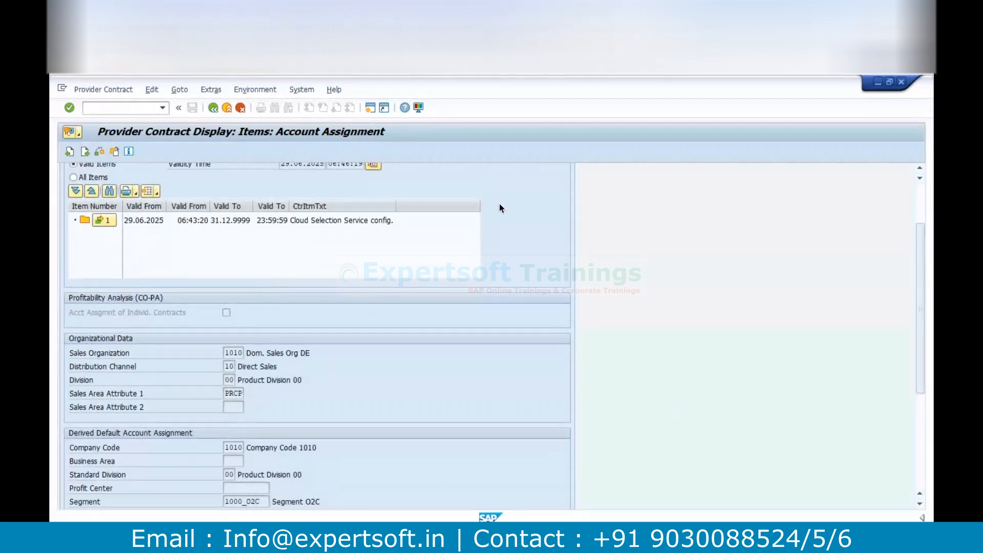
pyautogui.click(919, 198)
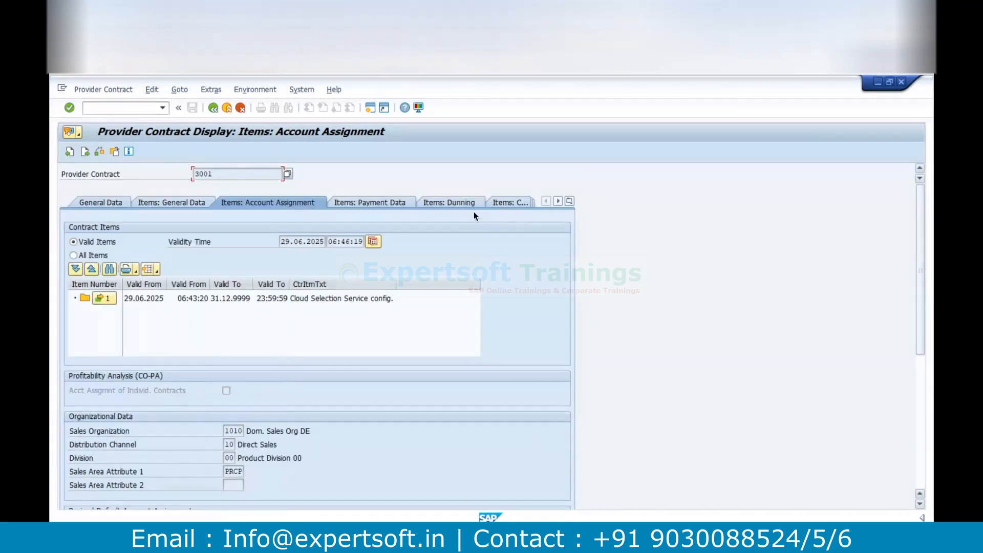
pyautogui.click(173, 203)
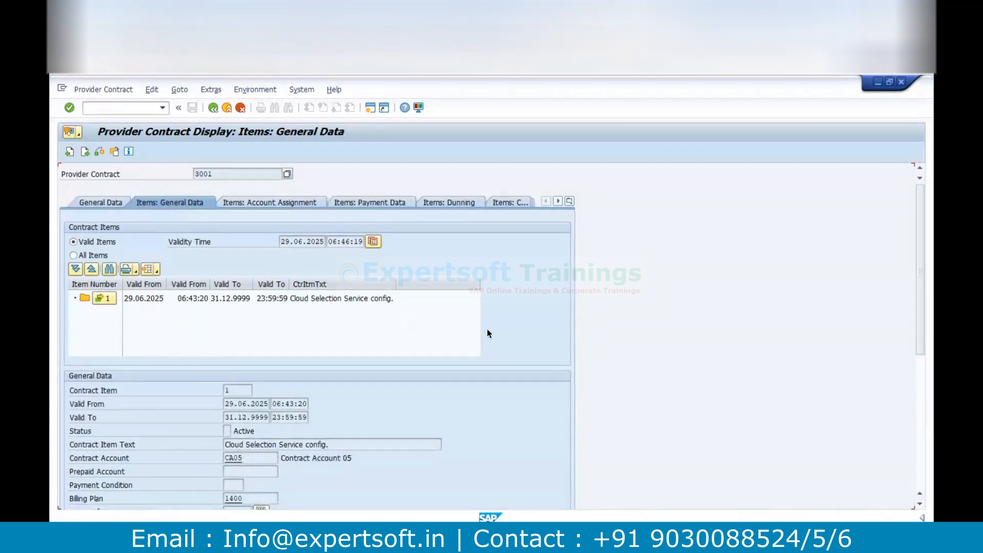
pyautogui.click(920, 372)
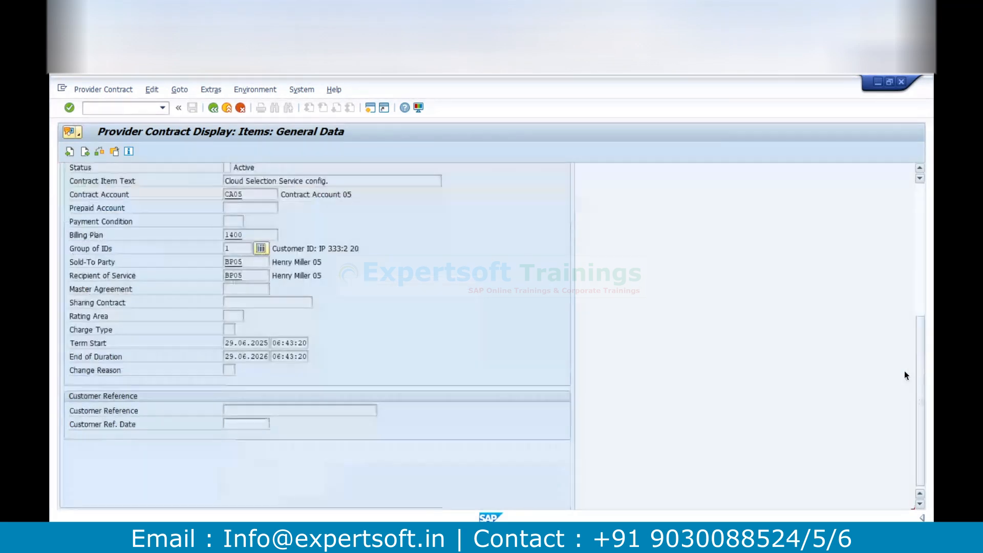
pyautogui.doubleClick(239, 235)
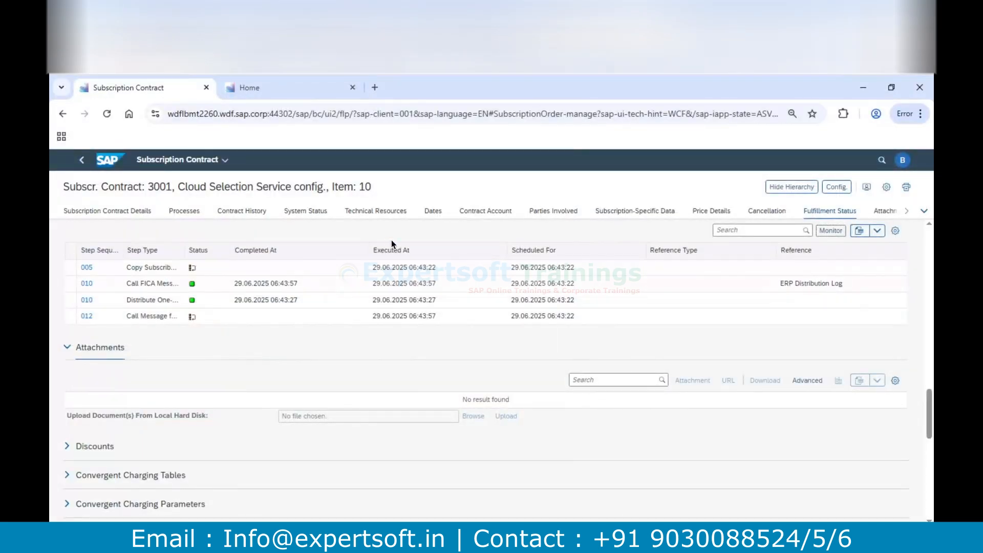
# Highlight the recurring net value in the browser's subscription contract details, then go back to the provider contract's billing plan field in SAP GUI
pyautogui.scroll(15, 157, 226)
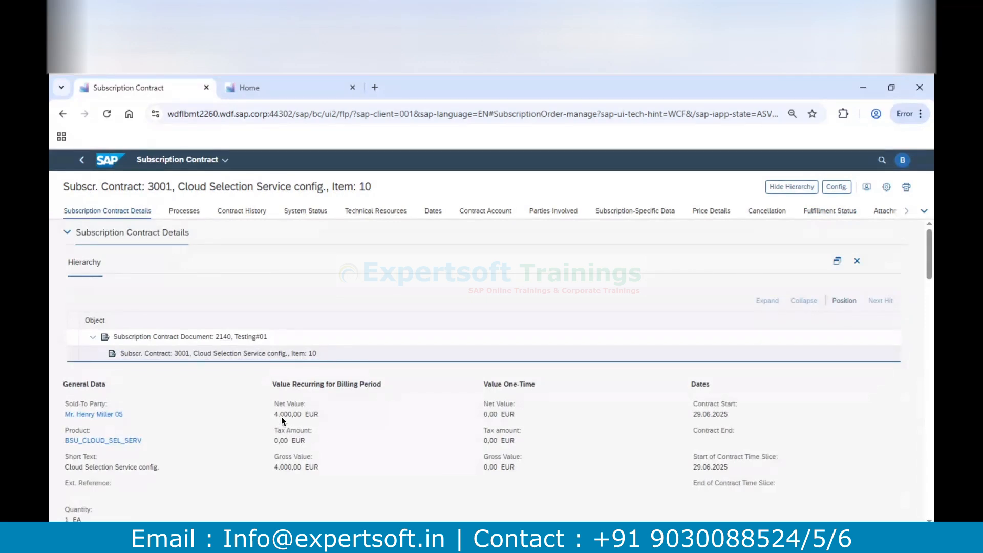
pyautogui.moveTo(274, 415); pyautogui.dragTo(312, 430)
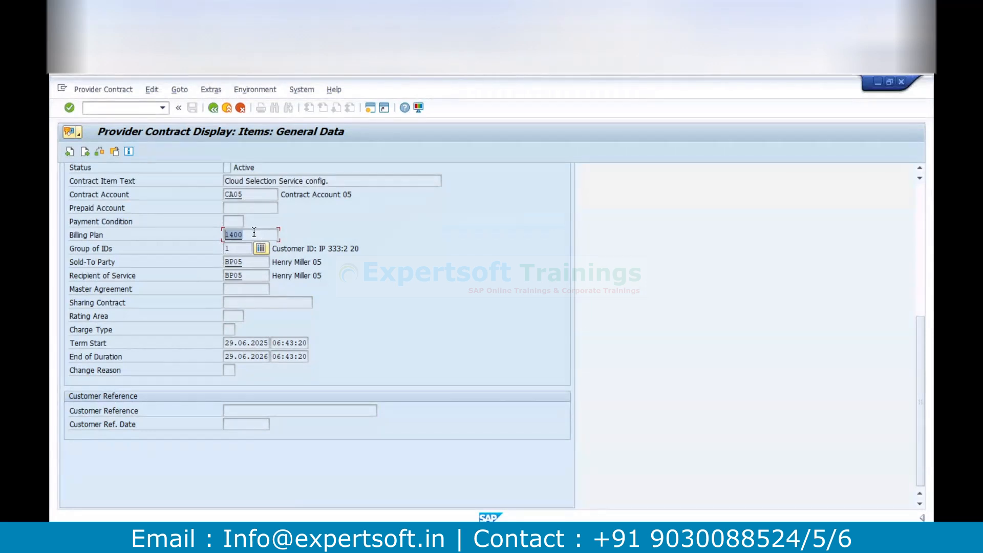
pyautogui.click(253, 233)
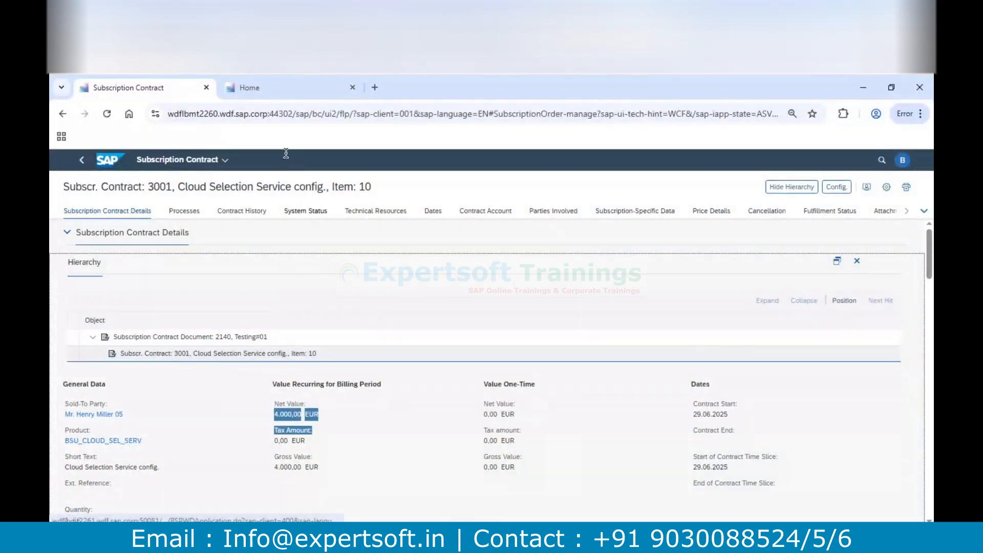
# Open the Manage Billing Plans app from the Convergent Invoicing group in the browser's launchpad tab
pyautogui.click(276, 87)
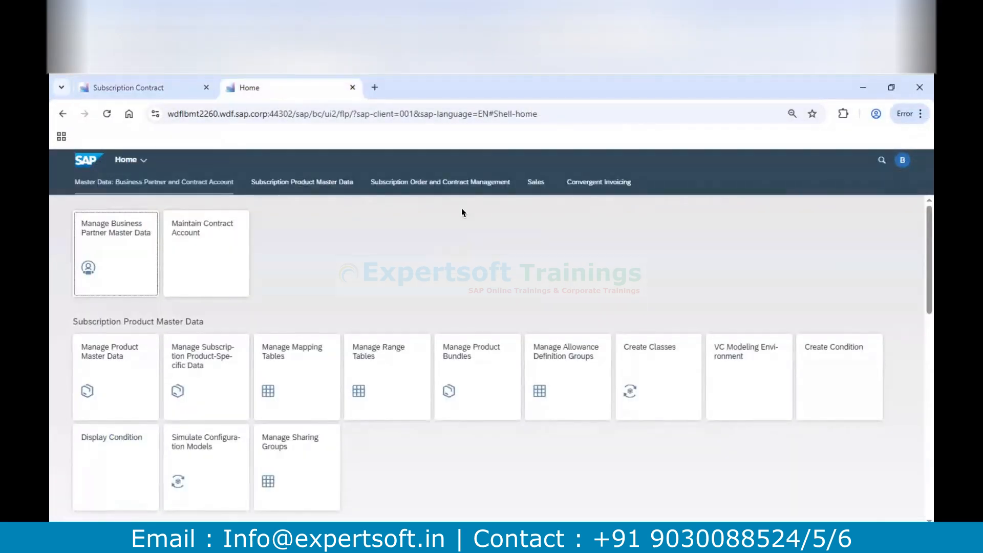
pyautogui.click(612, 184)
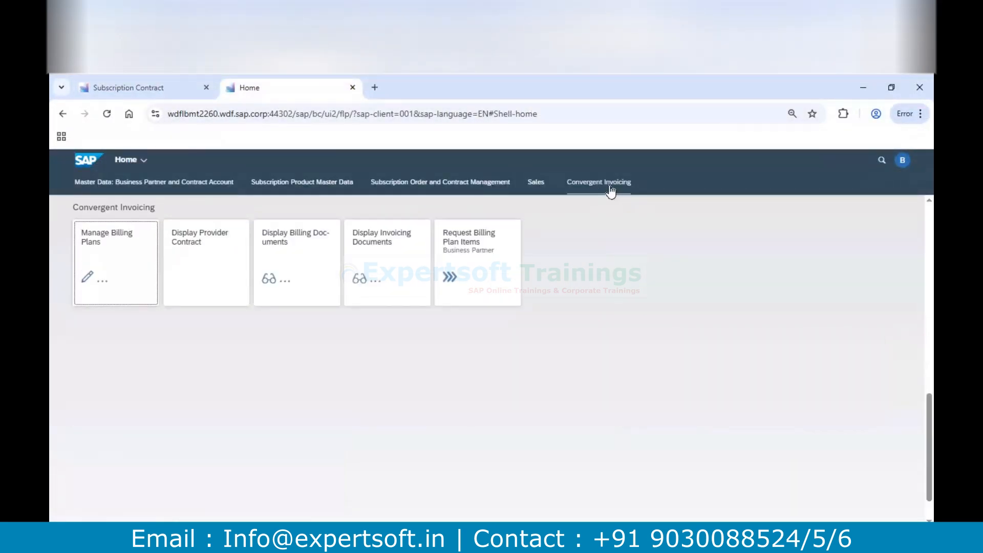
pyautogui.click(124, 245)
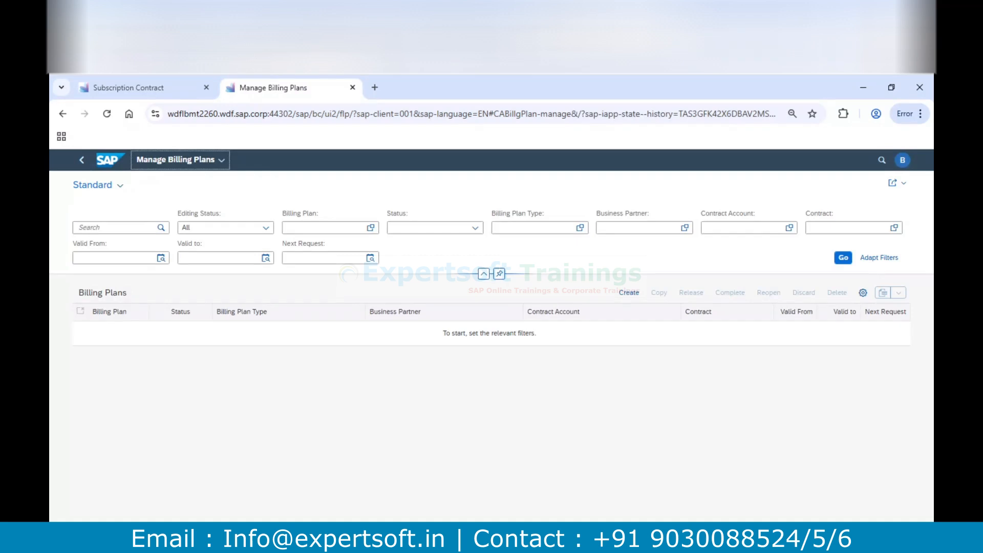
# Check the billing plan number in the provider contract, filter the billing plans by 1400 and open the matching plan
pyautogui.click(330, 263)
pyautogui.click(304, 225)
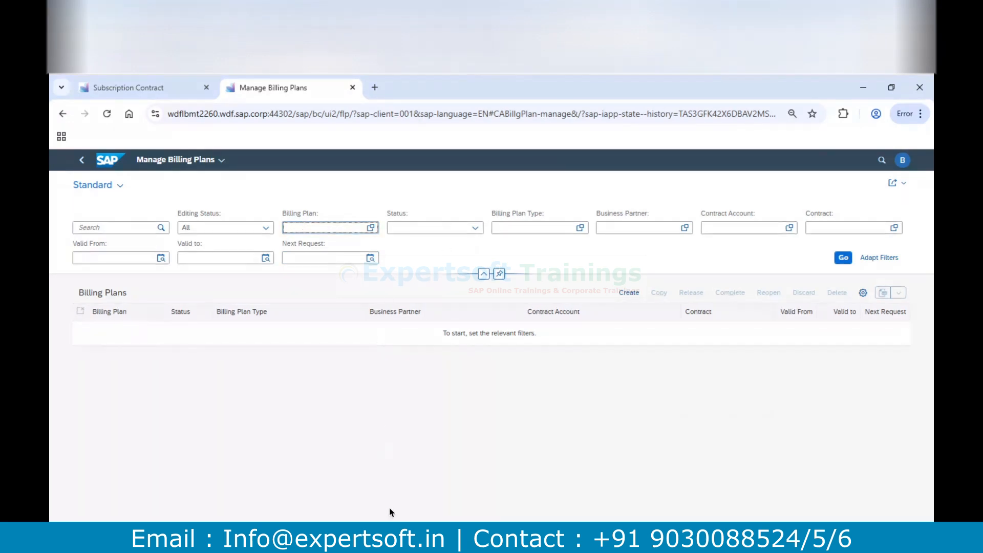
pyautogui.click(385, 535)
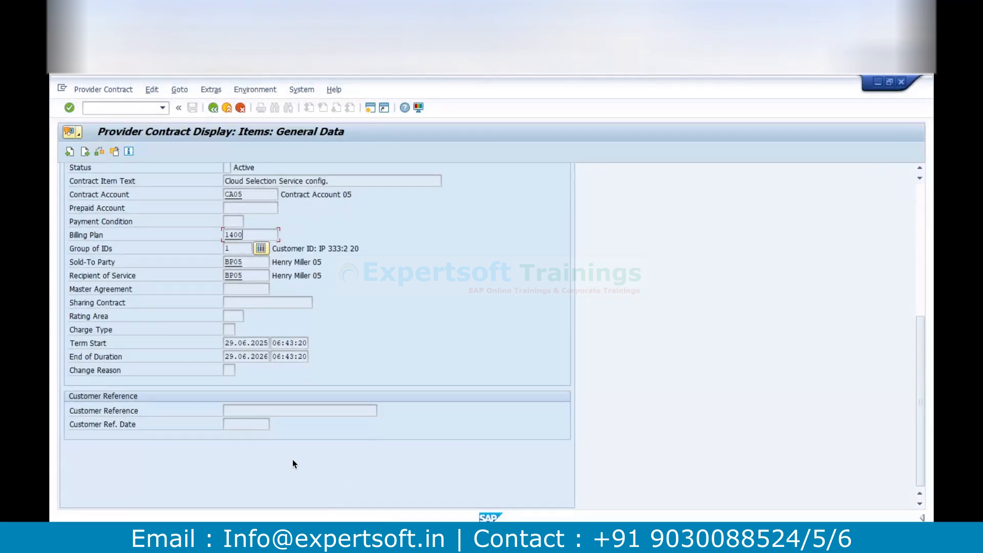
pyautogui.hotkey('alt', 'Tab')
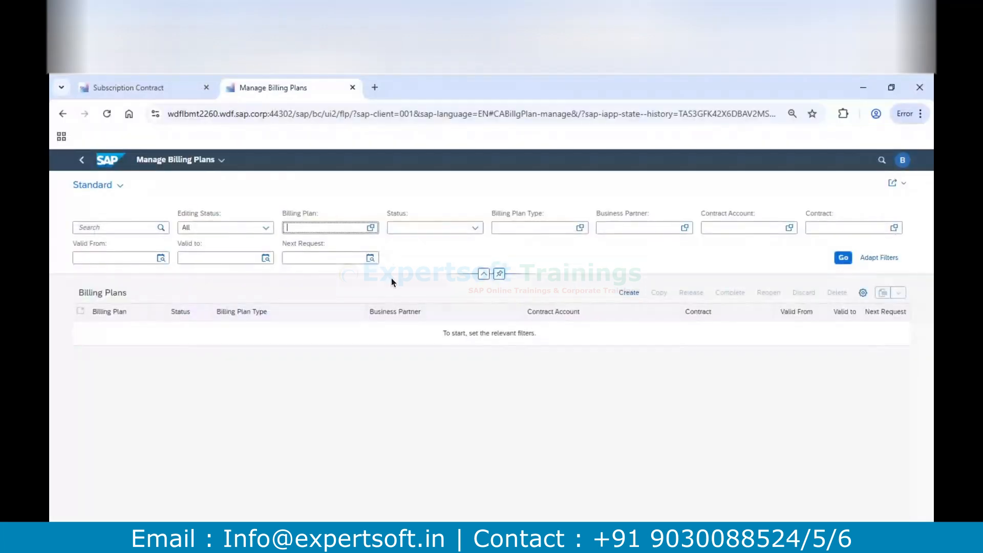
pyautogui.write('1400')
pyautogui.click(843, 258)
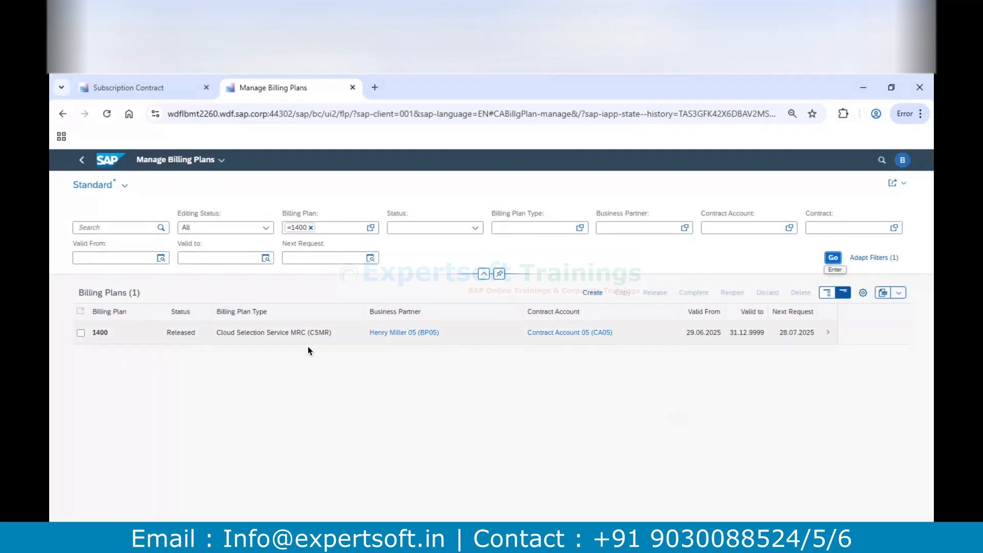
pyautogui.click(81, 334)
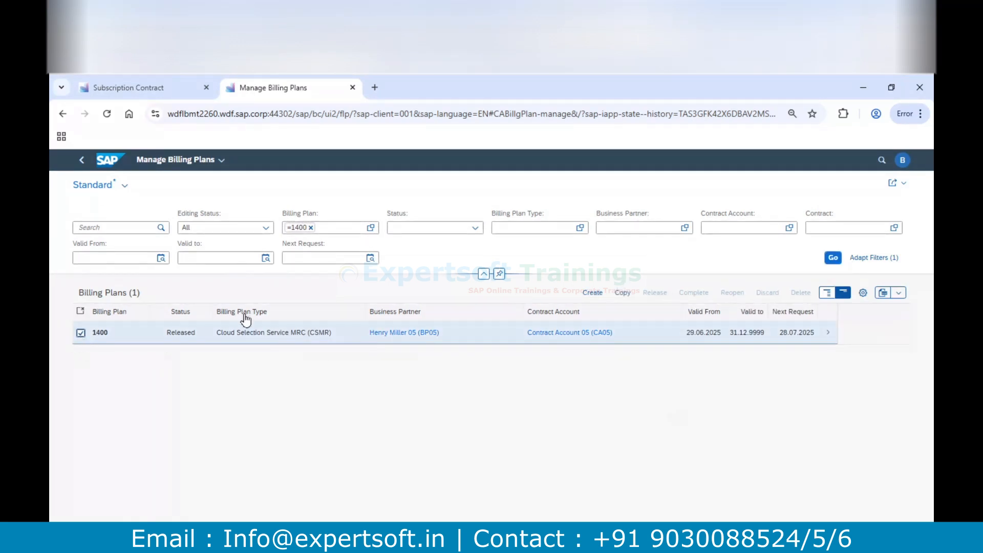
pyautogui.click(827, 334)
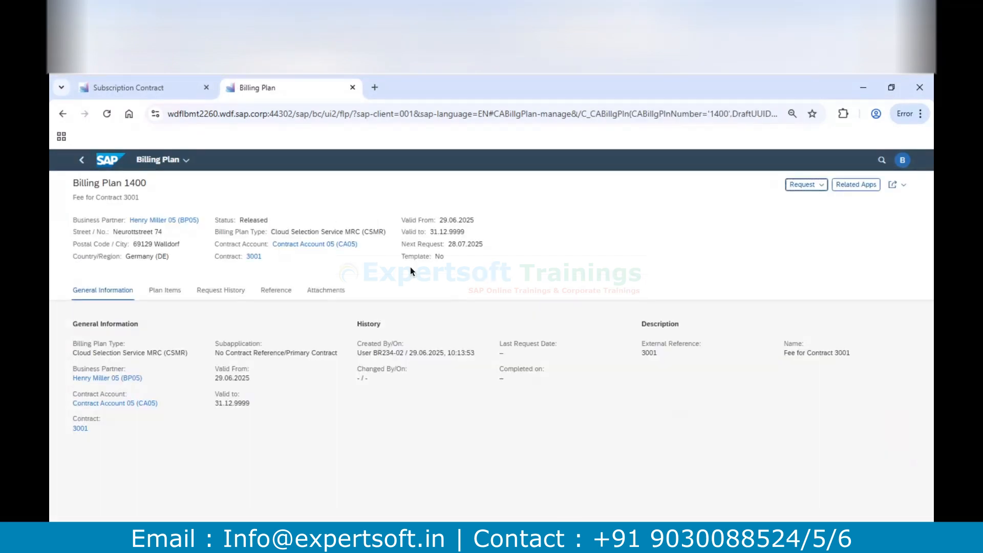
# Run a request for billing plan 1400 with 30 June 2025 as the request date and dismiss the resulting information
pyautogui.click(821, 193)
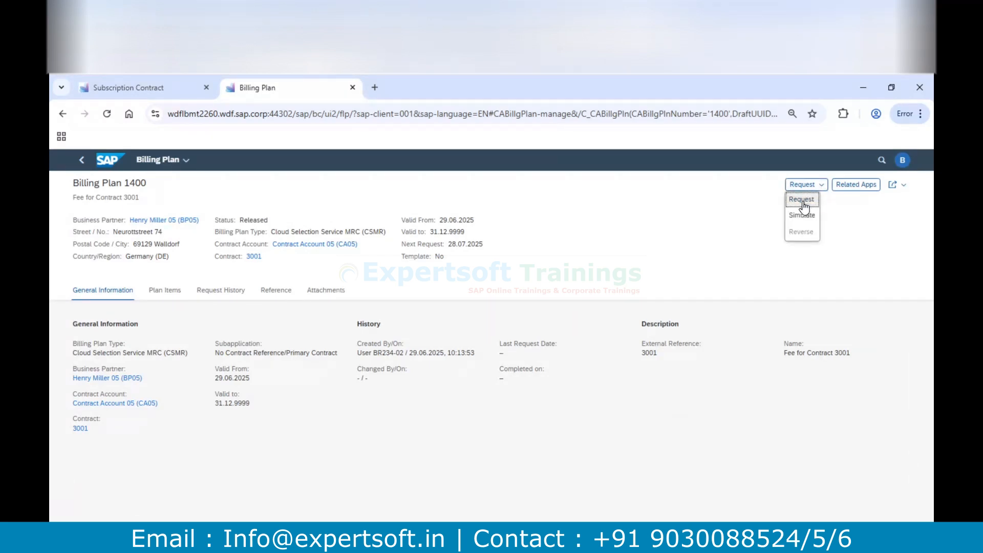
pyautogui.click(801, 201)
pyautogui.click(561, 343)
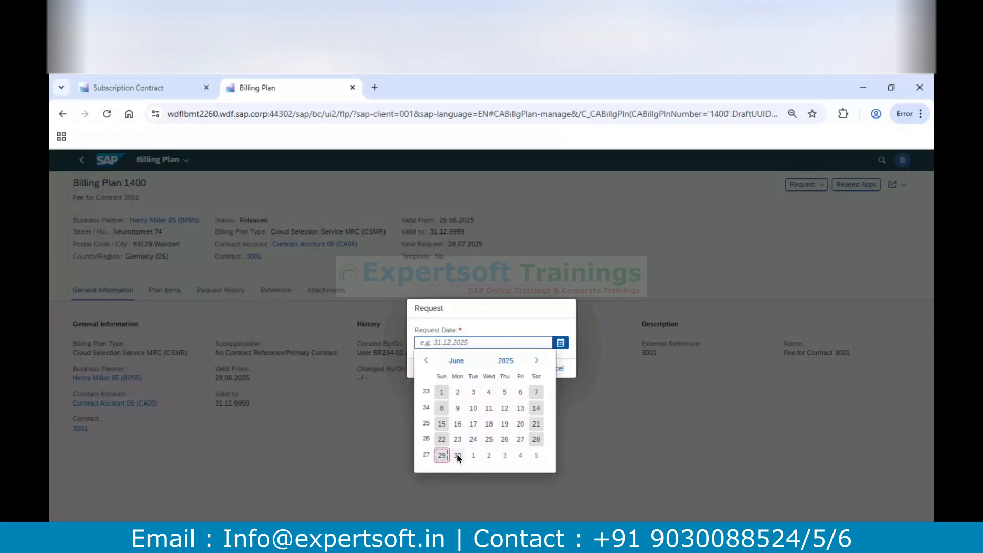
pyautogui.click(456, 453)
pyautogui.click(513, 369)
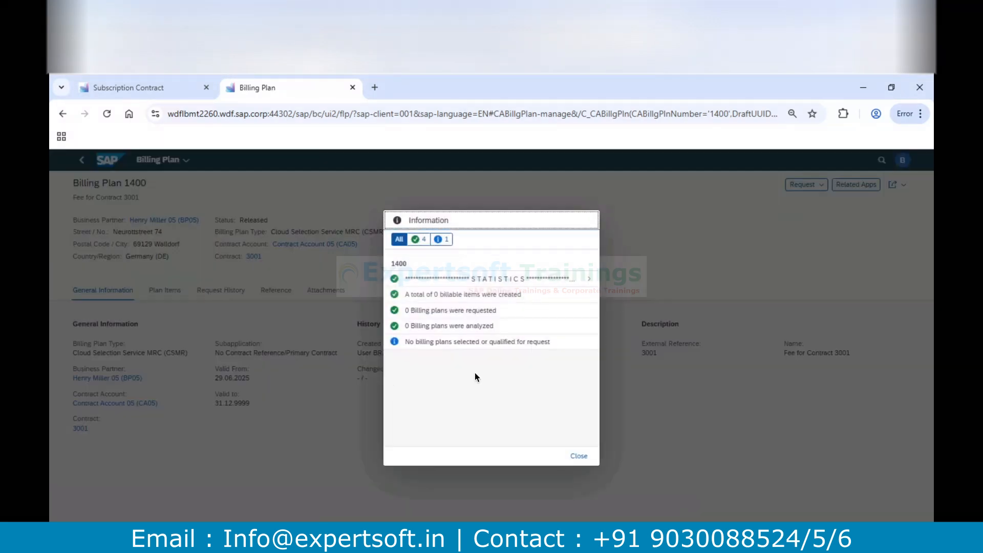
pyautogui.click(578, 457)
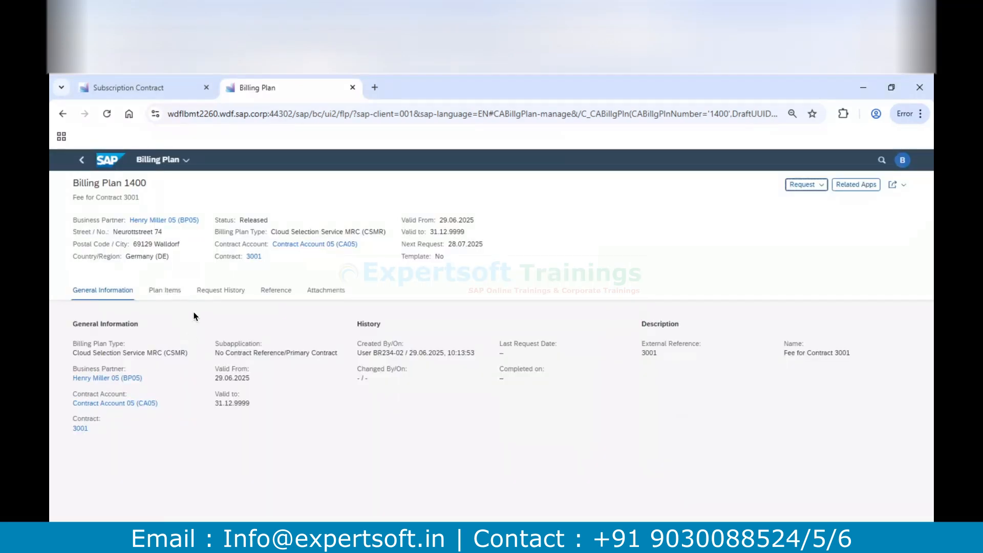
# Review the billing plan's items with their billing cycles and amounts, and highlight the billing plan number
pyautogui.click(172, 292)
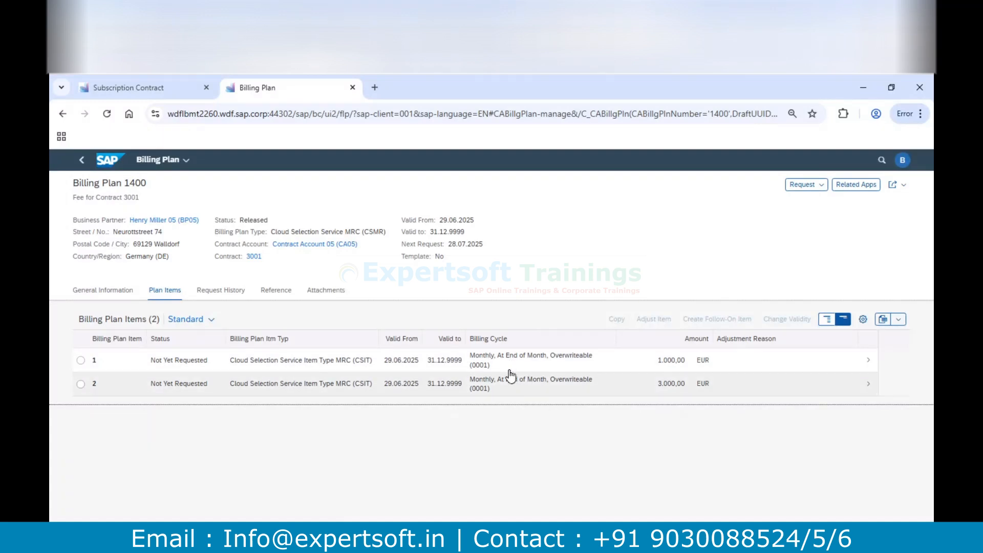
pyautogui.doubleClick(135, 183)
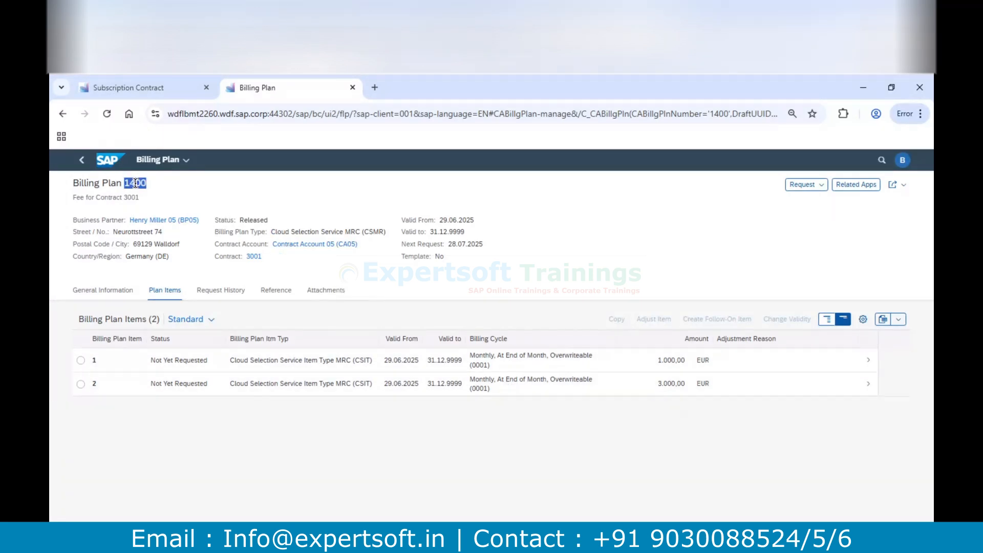
# Switch to SAP GUI, start a new session and try to run transaction FKKBIXBIP_MON
pyautogui.hotkey('alt', 'Tab')
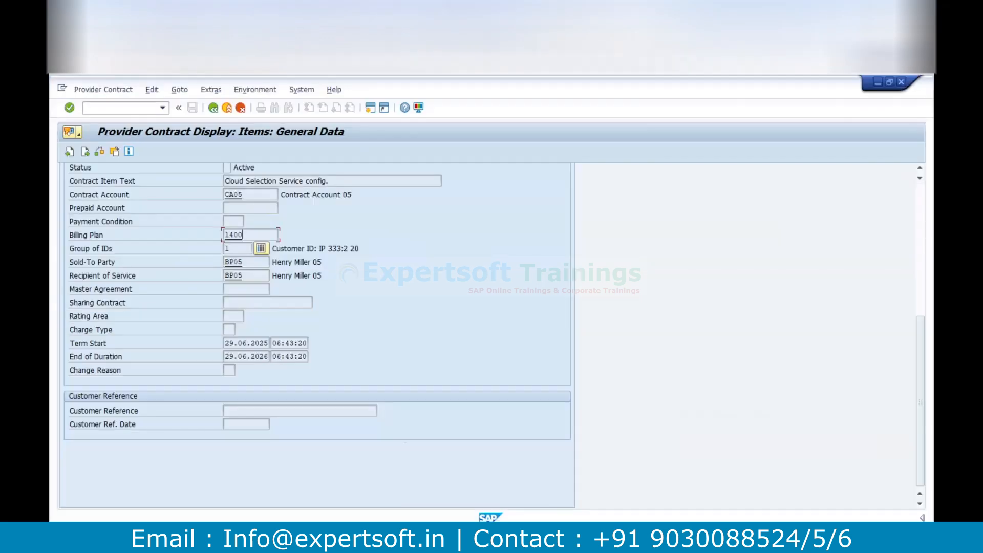
pyautogui.click(373, 109)
pyautogui.write('/nfkkbixb')
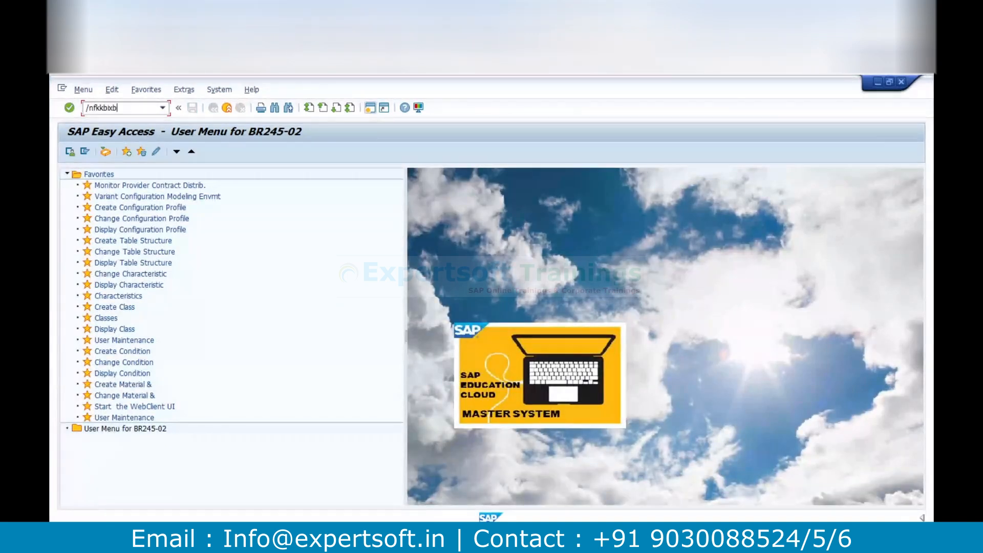
pyautogui.write('ip_mon')
pyautogui.press('Return')
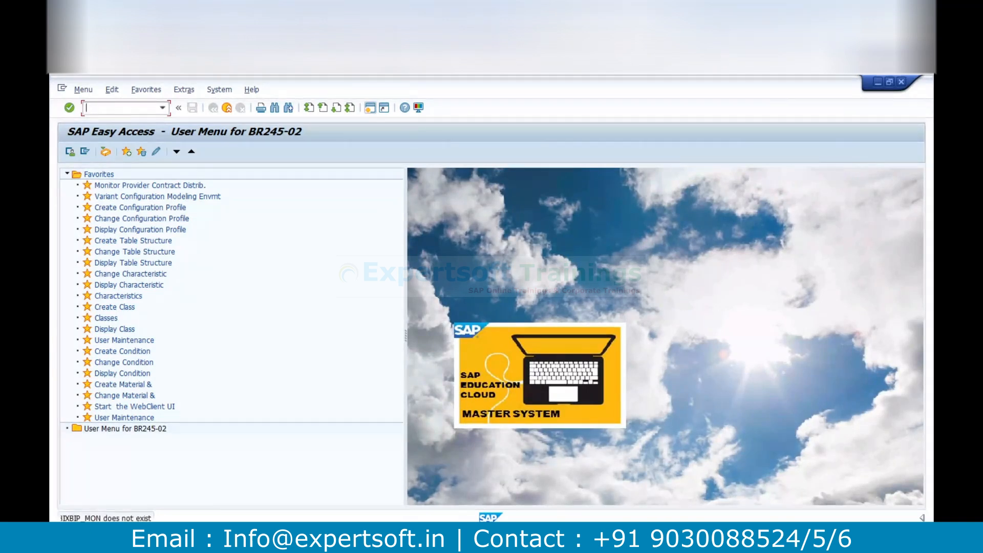
# Try to run transaction FKKBIX_BIP_MON
pyautogui.write('fkkbix')
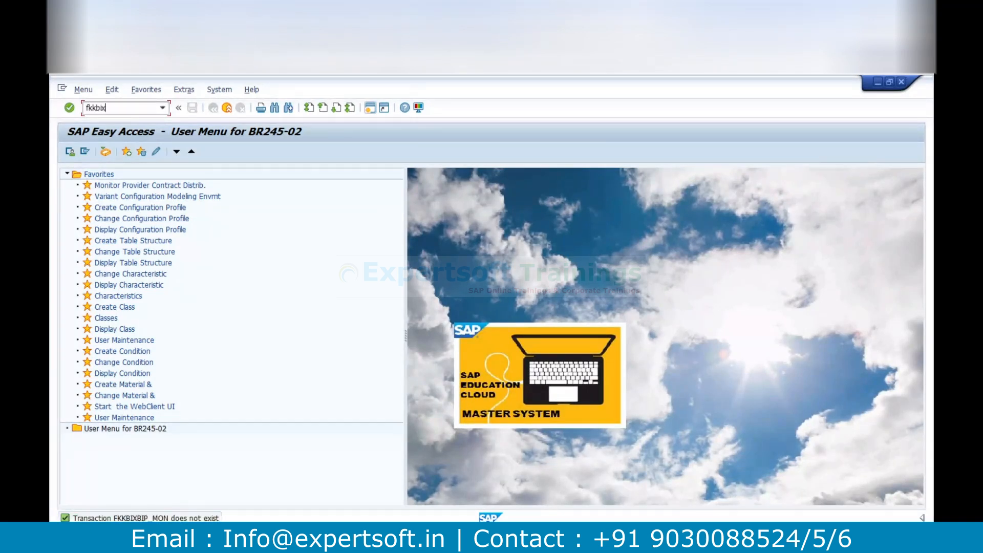
pyautogui.write('_bipmon')
pyautogui.press('BackSpace')
pyautogui.write('_mon')
pyautogui.press('Return')
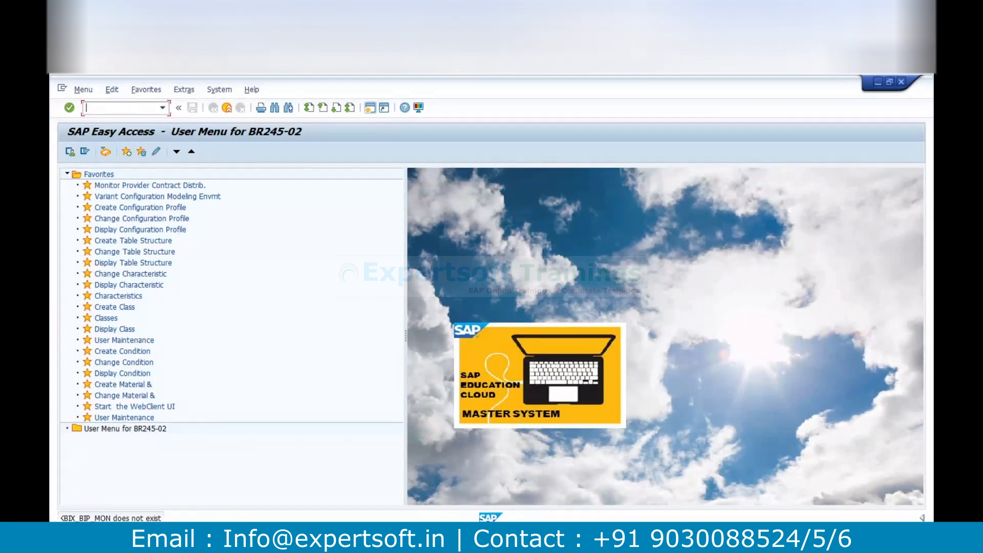
# In the SAP standard menu, open the billing plan display under Financial Accounting, Contract Accounts Receivable and Payable, Convergent Invoicing
pyautogui.click(85, 152)
pyautogui.click(68, 174)
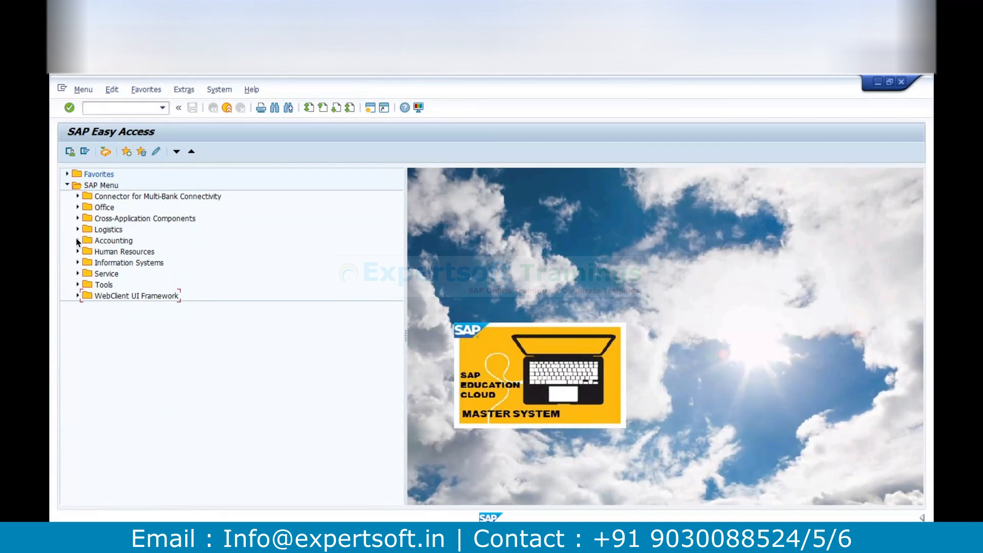
pyautogui.click(78, 240)
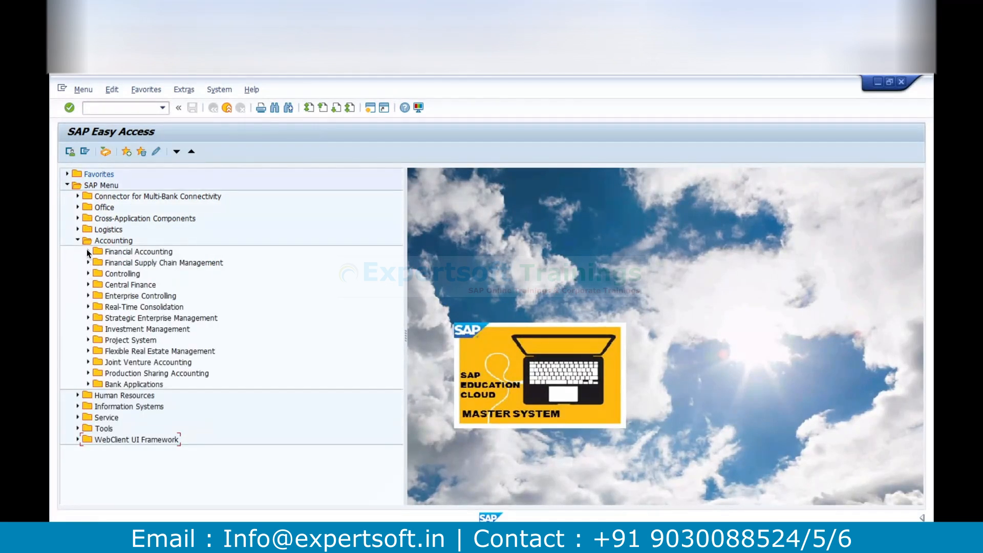
pyautogui.click(88, 251)
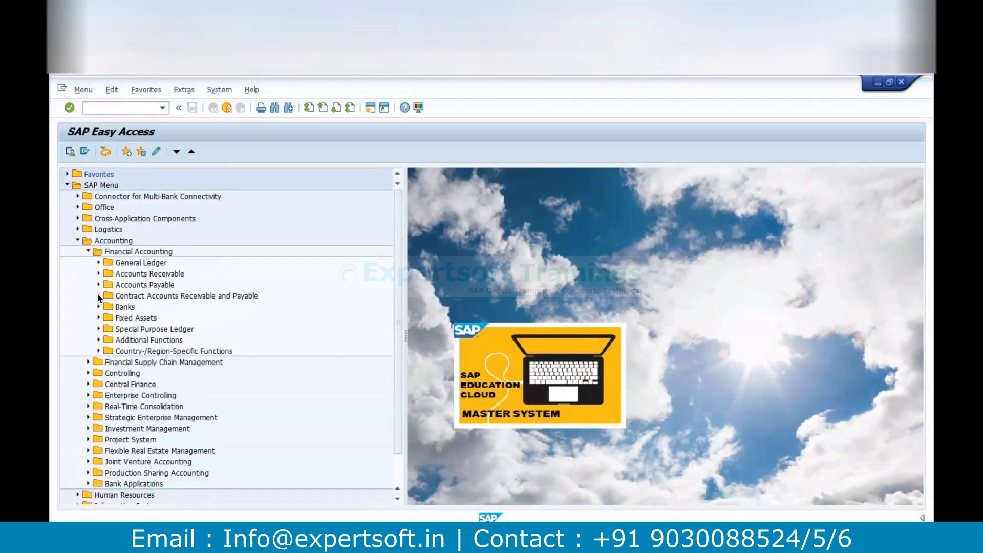
pyautogui.click(98, 295)
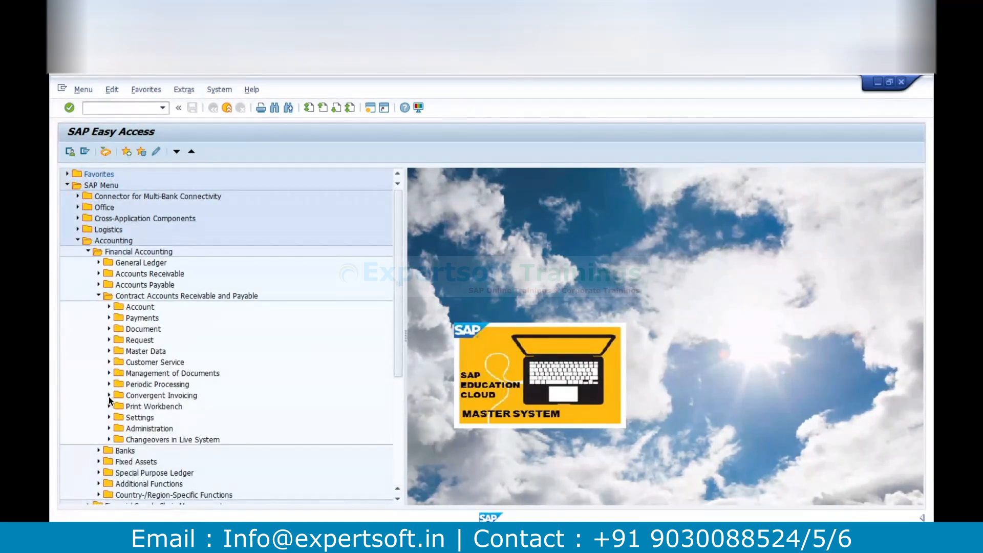
pyautogui.click(109, 395)
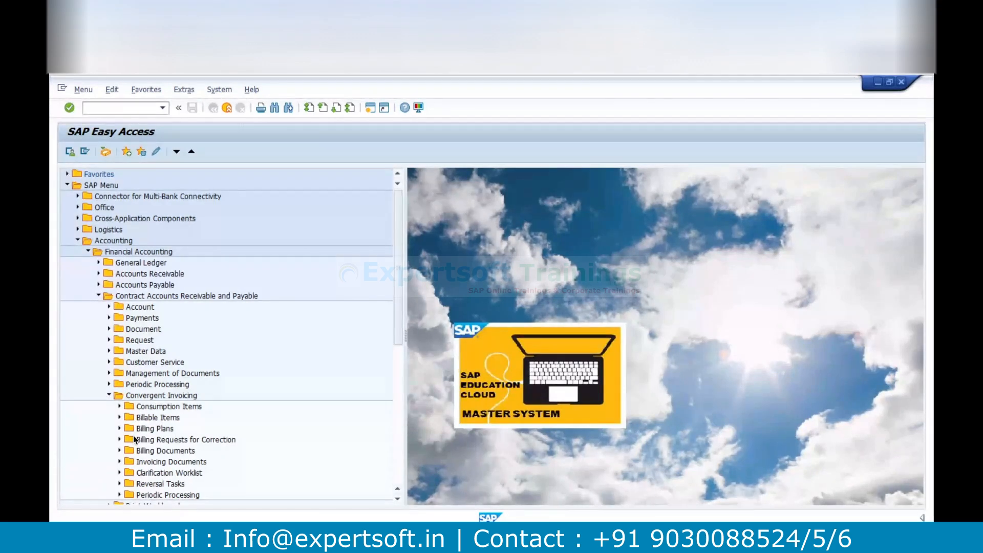
pyautogui.click(120, 428)
pyautogui.doubleClick(153, 450)
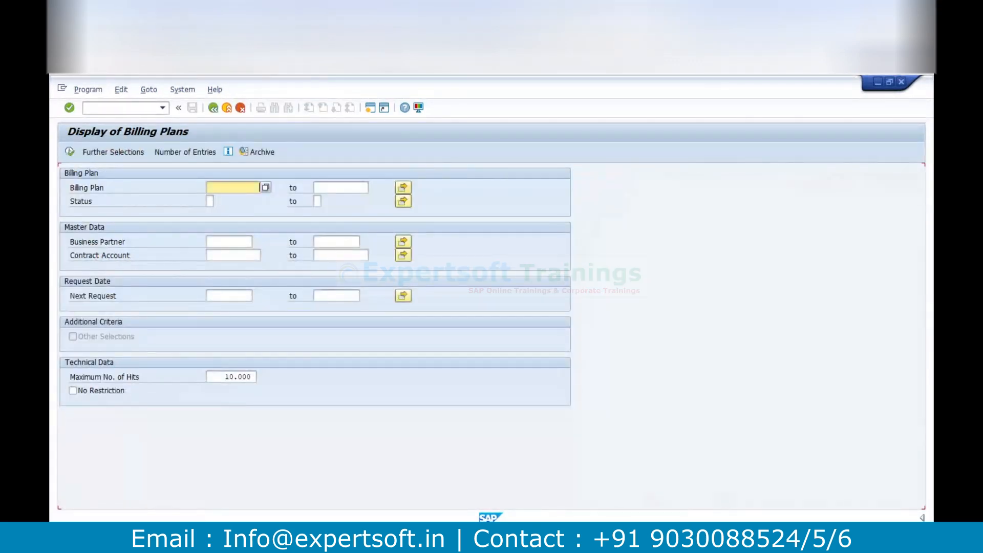
# Expand the status bar's system information and set it to show the current transaction code
pyautogui.click(923, 518)
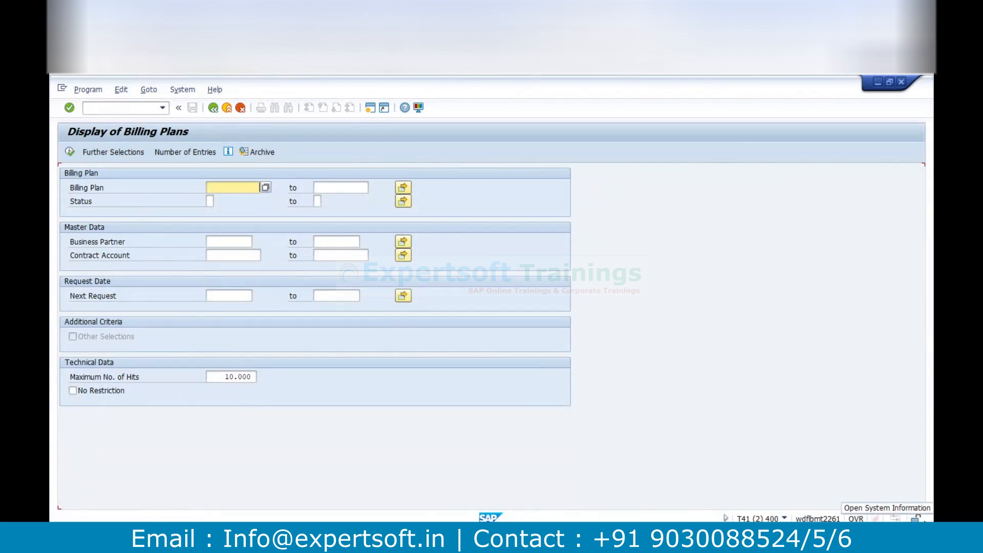
pyautogui.click(784, 519)
pyautogui.click(821, 472)
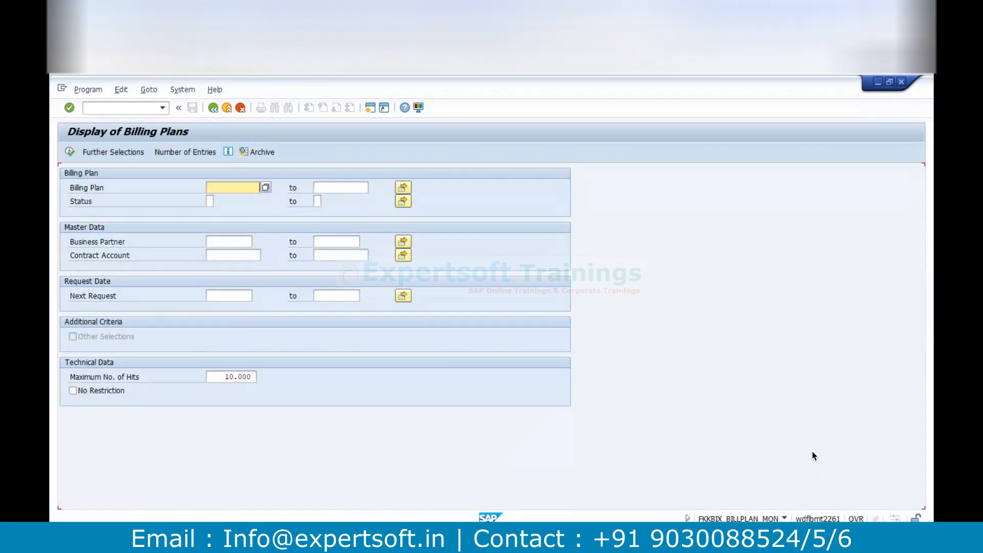
# List billing plan 1400, open it in change mode and select all of its plan items
pyautogui.write('1400')
pyautogui.click(69, 152)
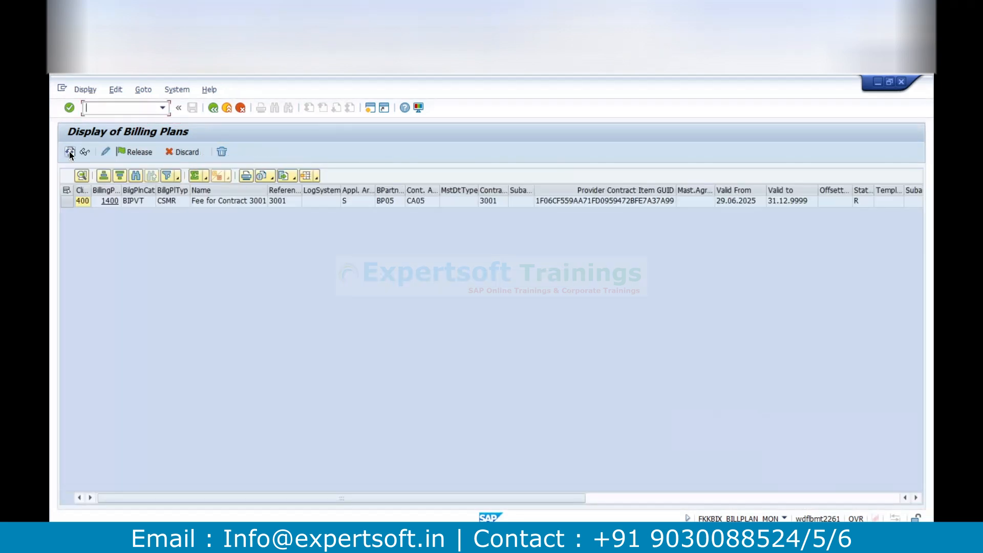
pyautogui.click(69, 203)
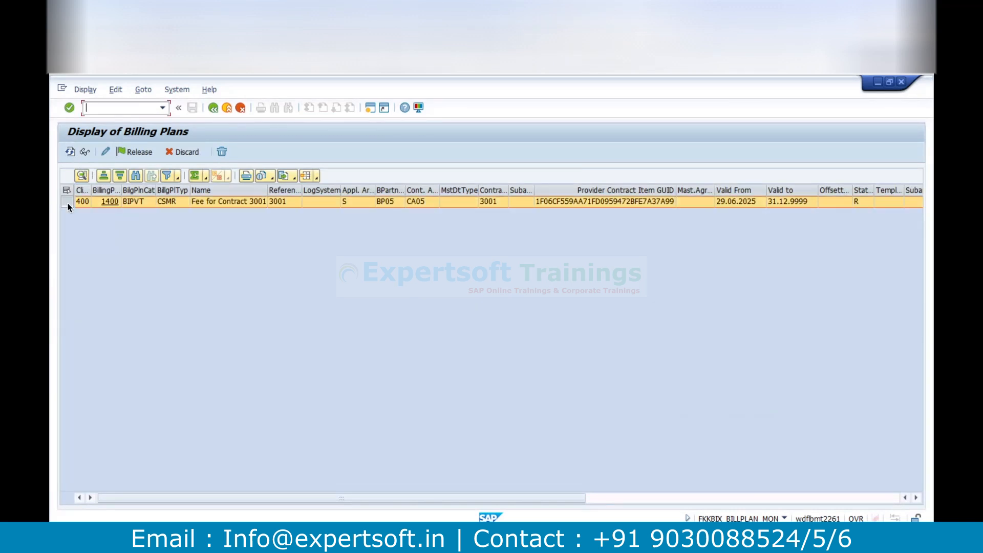
pyautogui.click(107, 152)
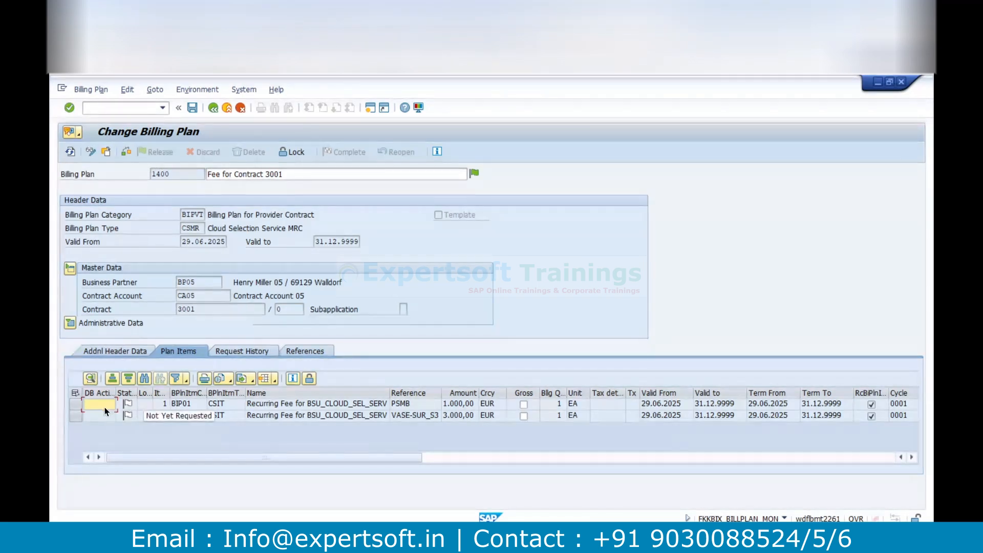
pyautogui.click(75, 392)
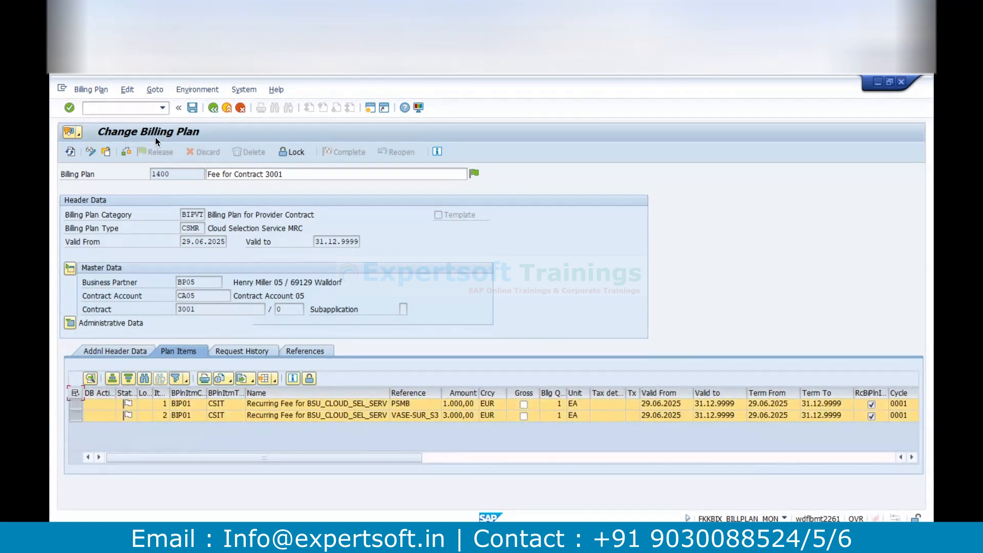
# Switch the billing plan to display mode, highlight its valid-from date and check the possible billing cycles for the first item
pyautogui.click(91, 152)
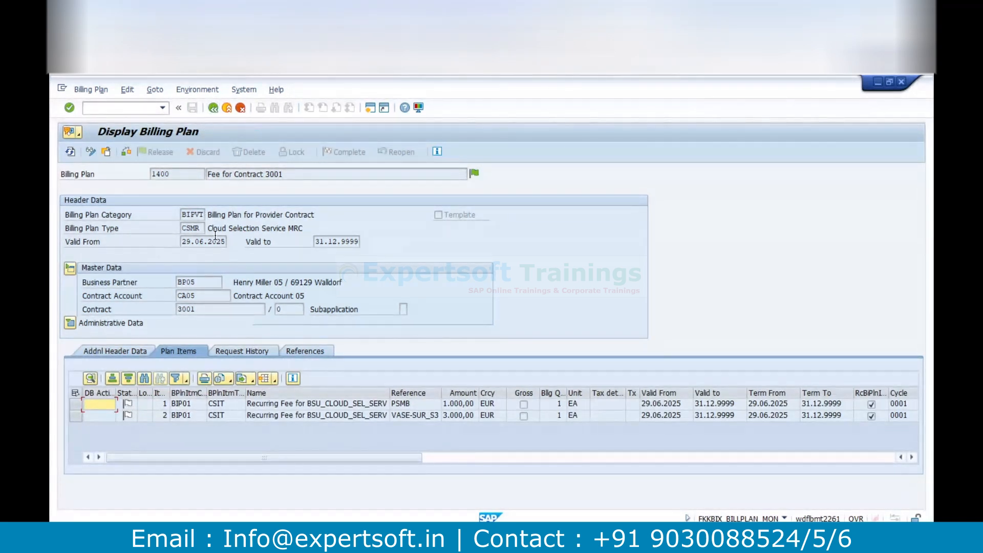
pyautogui.moveTo(215, 239); pyautogui.dragTo(181, 241)
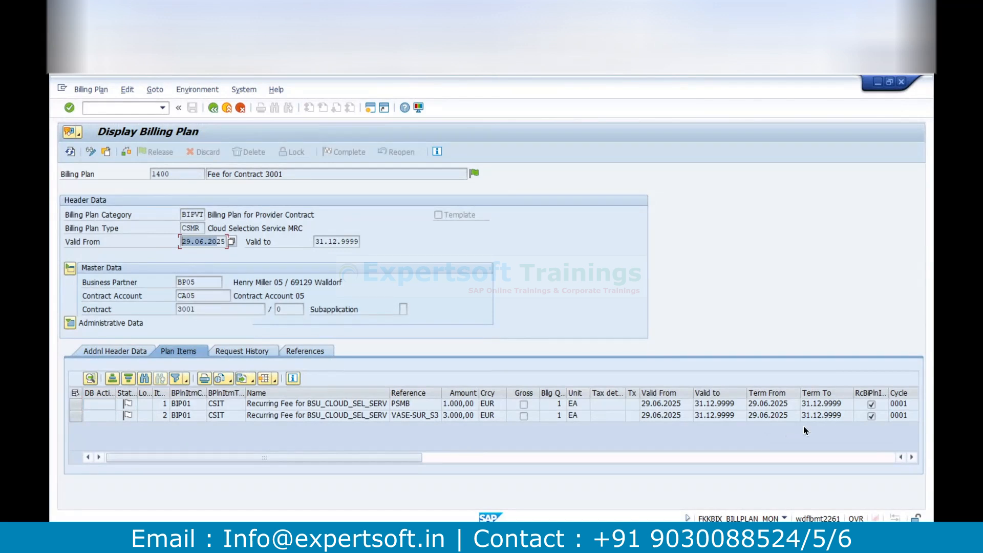
pyautogui.click(912, 457)
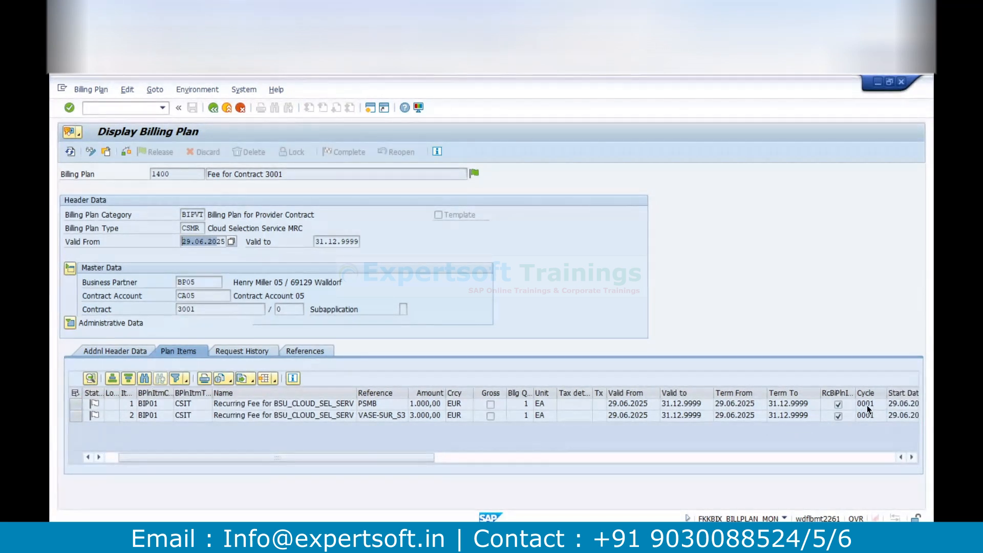
pyautogui.click(869, 407)
pyautogui.click(880, 403)
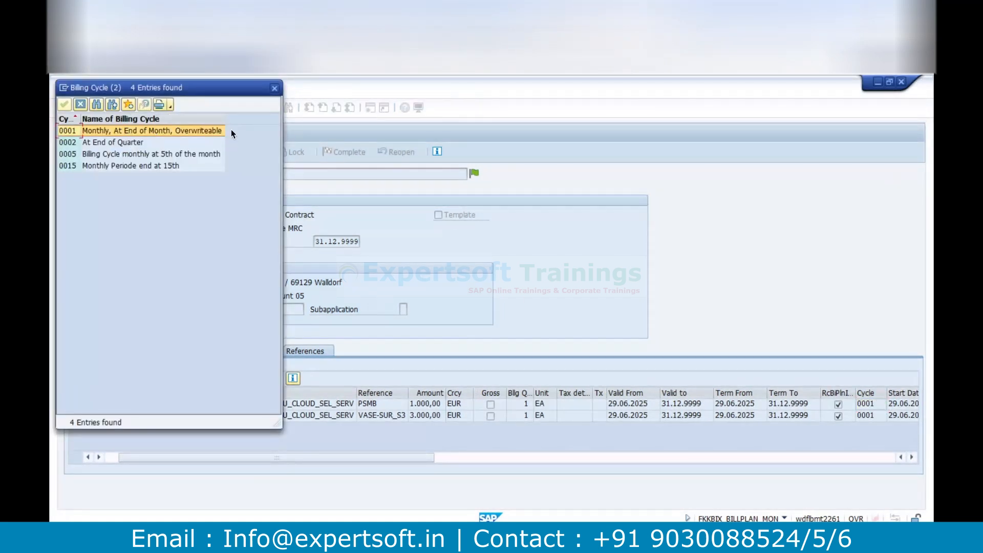
pyautogui.click(275, 91)
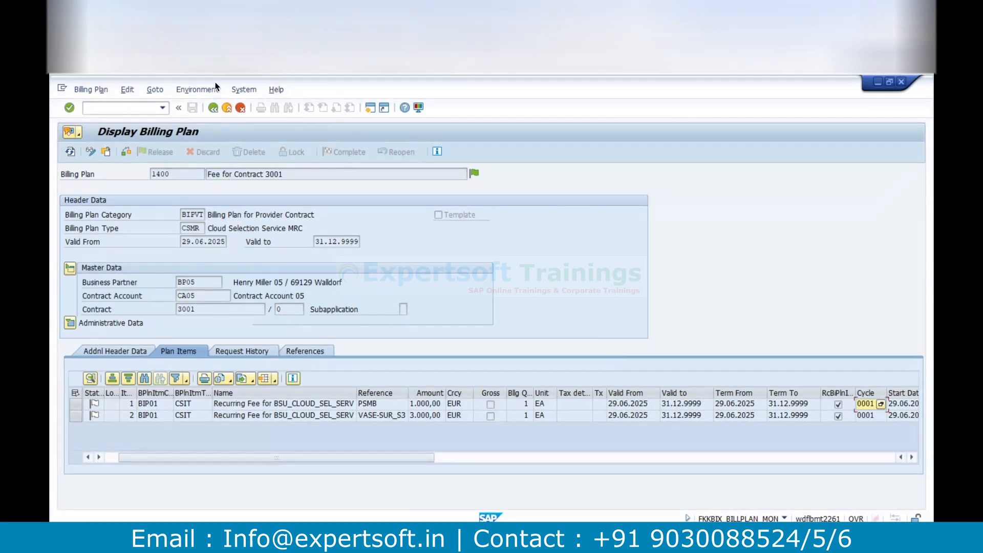
# Leave the billing plan display and open Request Billing Plan Items for individual processing
pyautogui.click(214, 108)
pyautogui.click(214, 109)
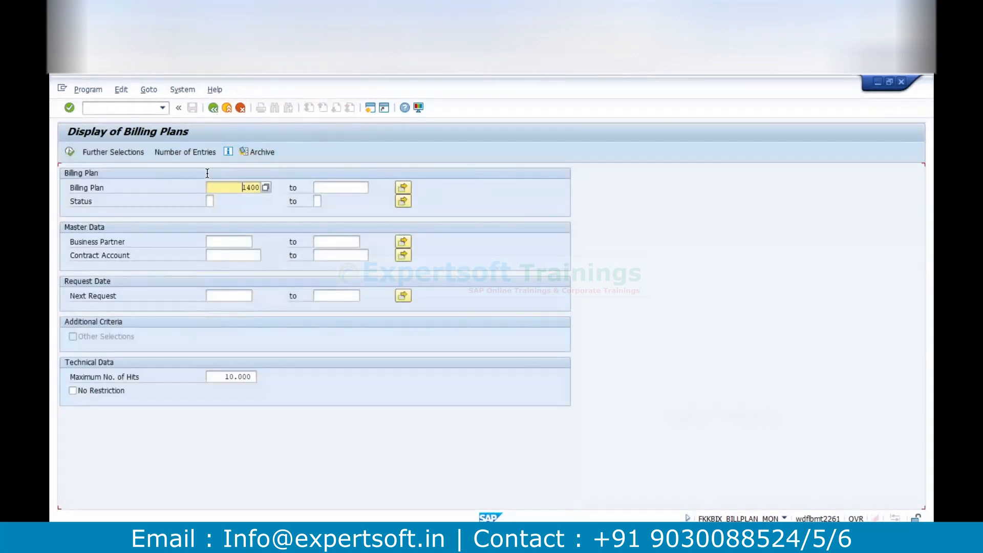
pyautogui.click(212, 108)
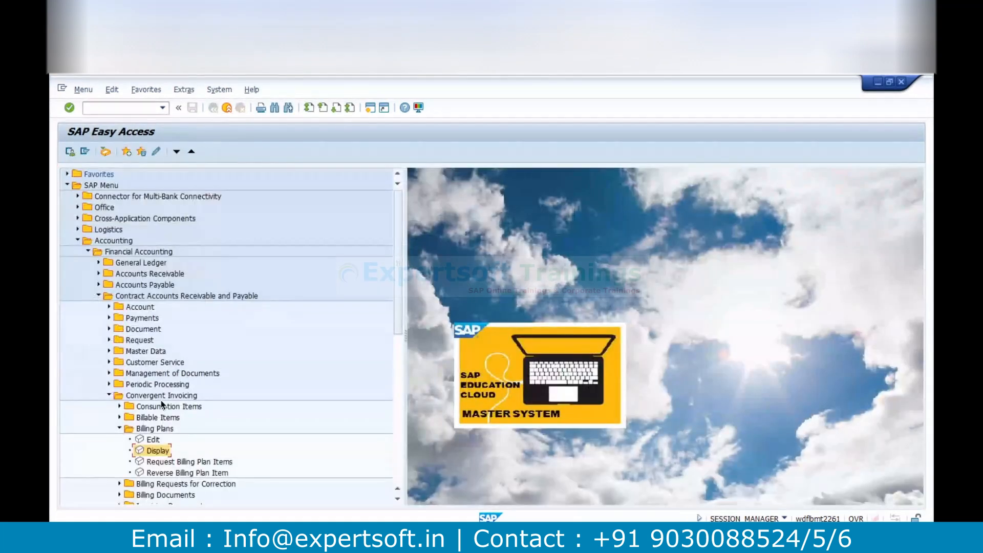
pyautogui.click(139, 463)
pyautogui.doubleClick(139, 463)
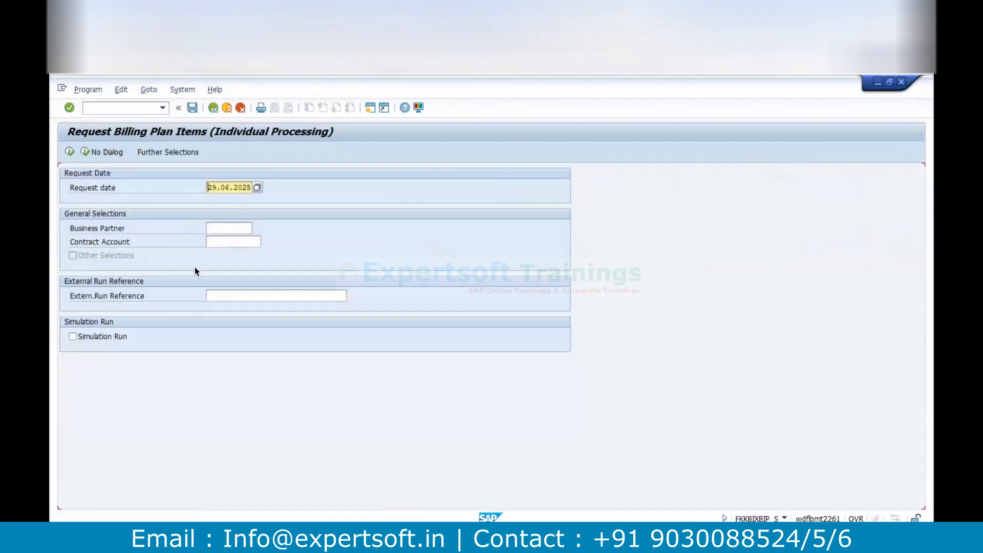
# Run the billing plan item request for the provider contract's contract account with 30.06.2025 as the request date
pyautogui.click(223, 241)
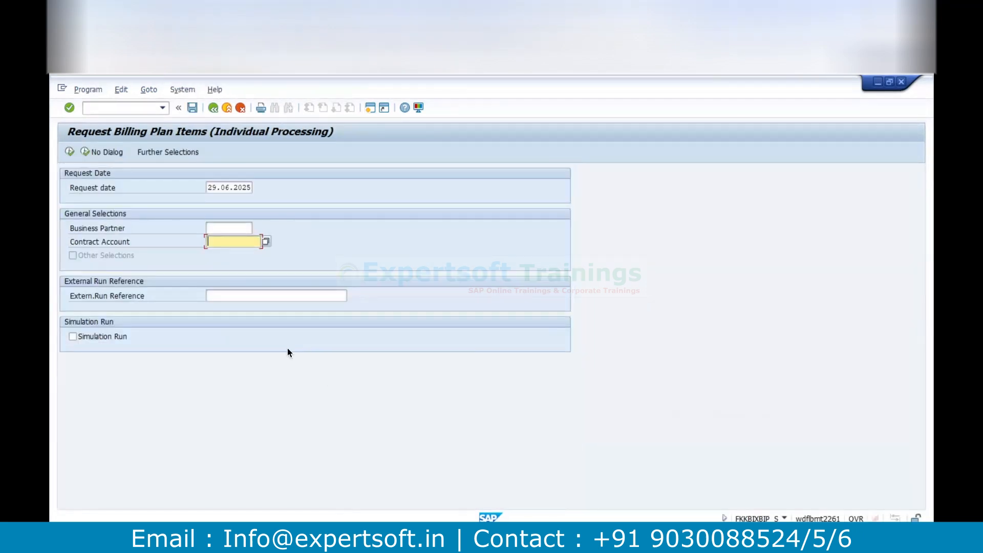
pyautogui.write('CA05')
pyautogui.click(248, 188)
pyautogui.click(259, 188)
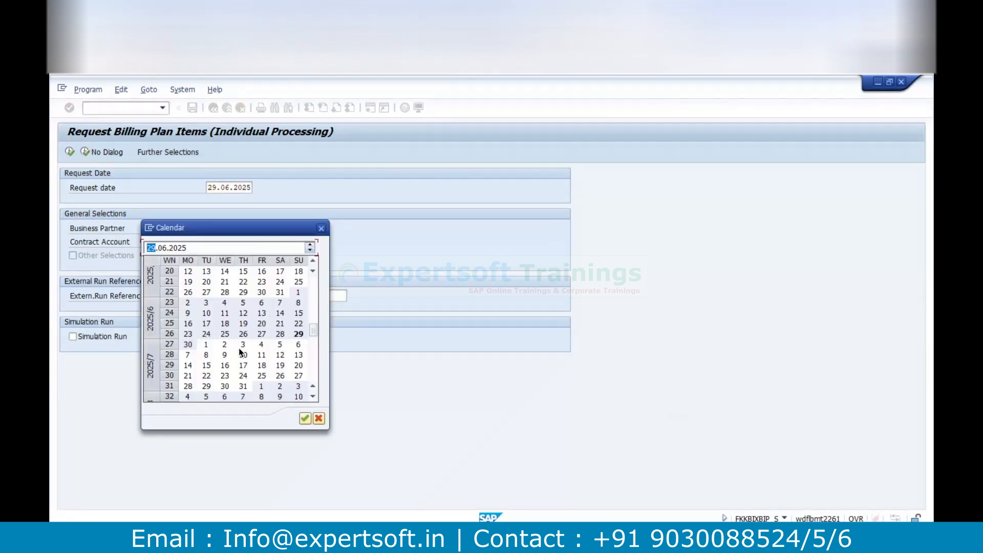
pyautogui.doubleClick(188, 344)
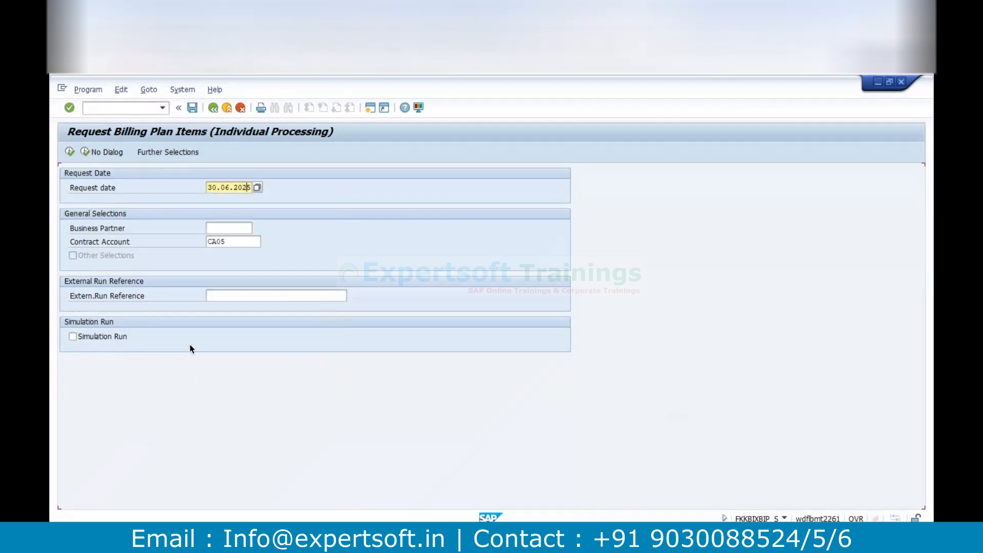
pyautogui.click(70, 152)
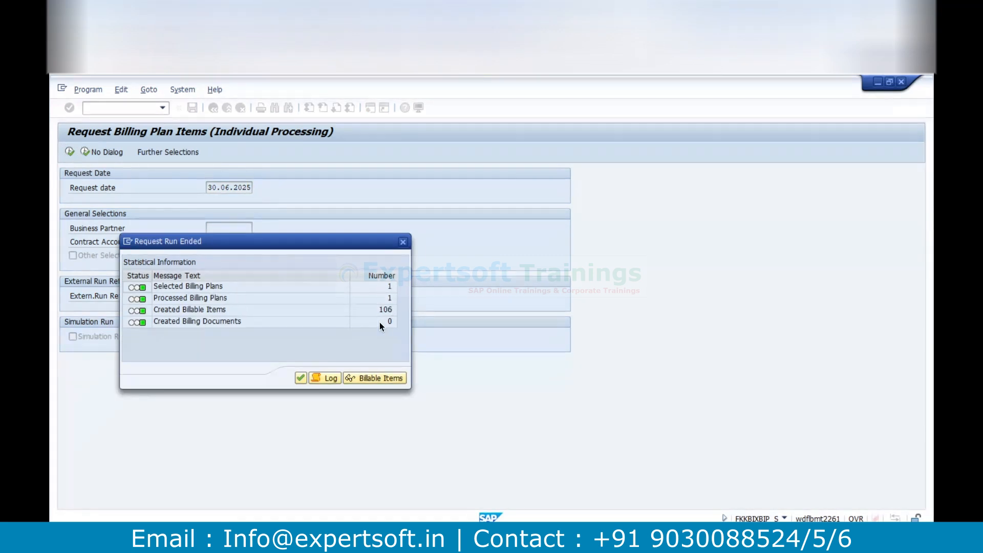
# Display the billable items created by the request run and review them through to the last entry
pyautogui.click(385, 380)
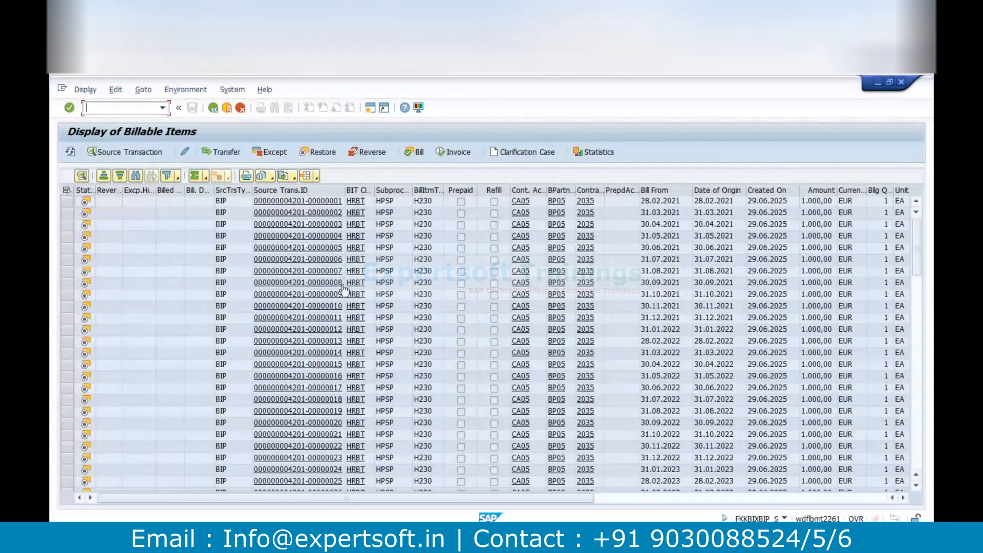
pyautogui.moveTo(917, 275); pyautogui.dragTo(918, 428)
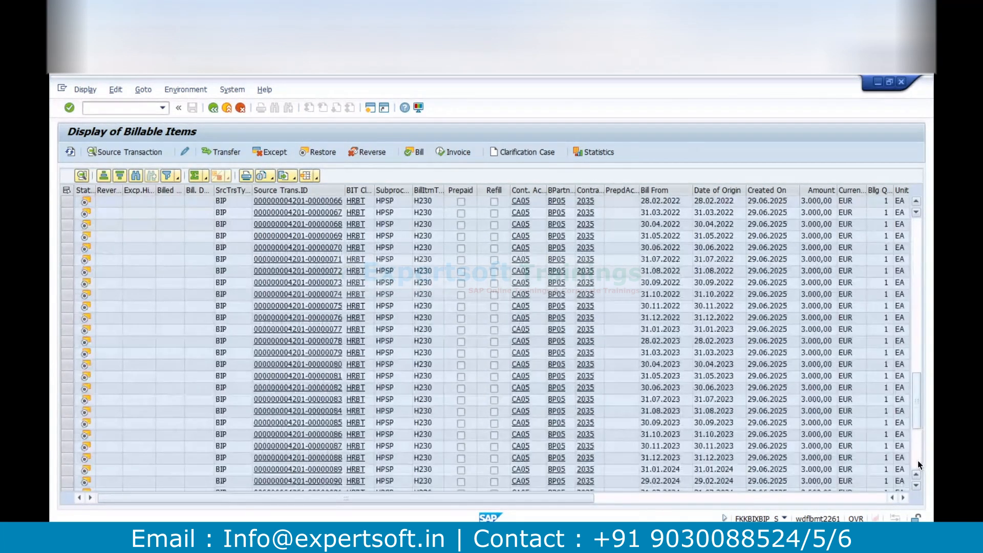
pyautogui.click(918, 459)
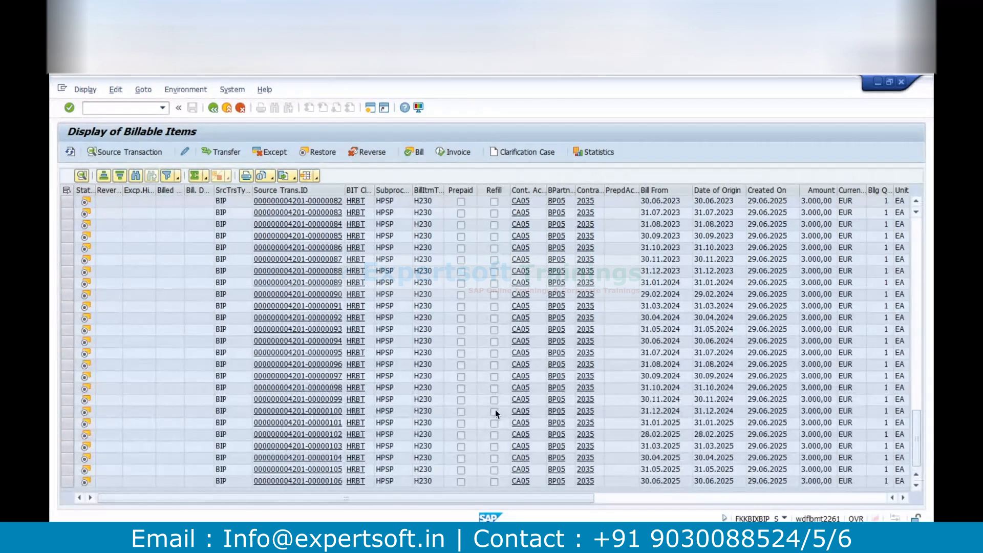
# Select the last billable item, dated 30.06.2025, and try to bill it with billing process YNAL
pyautogui.click(67, 482)
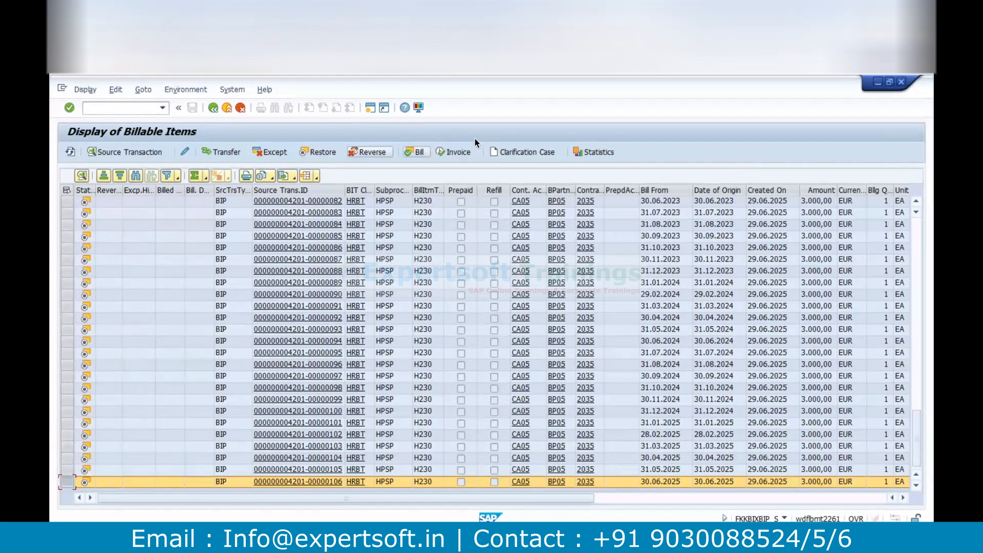
pyautogui.click(420, 152)
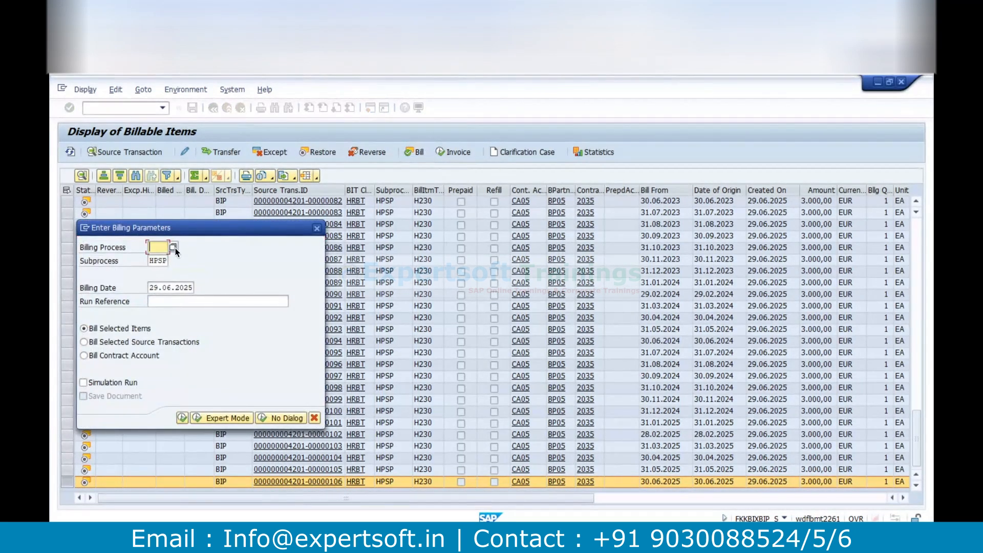
pyautogui.click(173, 248)
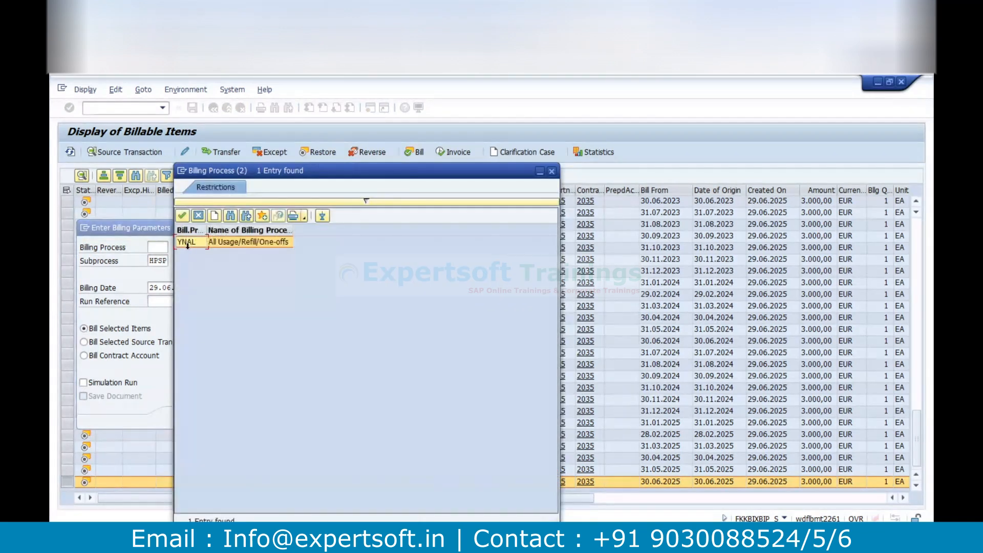
pyautogui.doubleClick(188, 242)
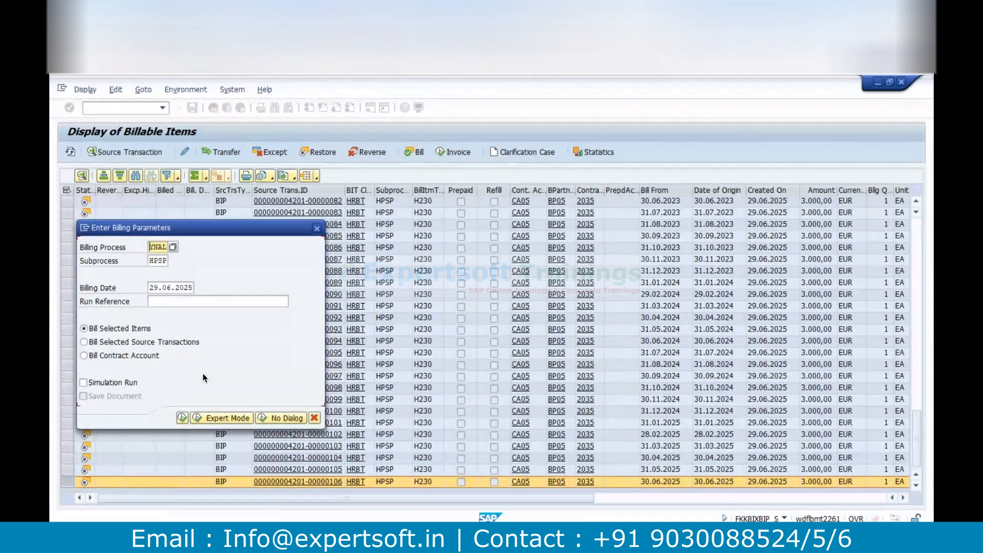
pyautogui.click(183, 419)
# Start billing the selected billable item again with 30.06.2025 as the billing date
pyautogui.click(416, 152)
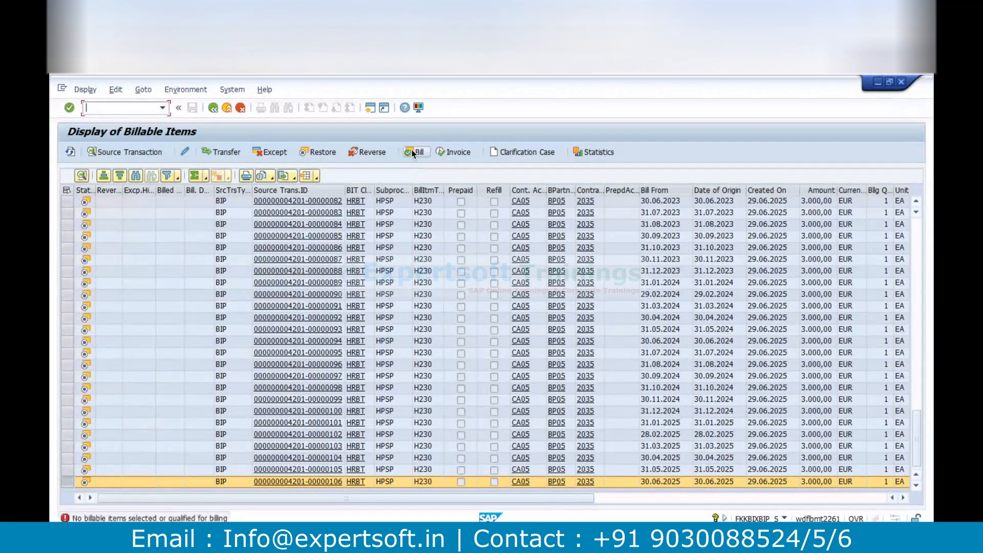
pyautogui.click(179, 291)
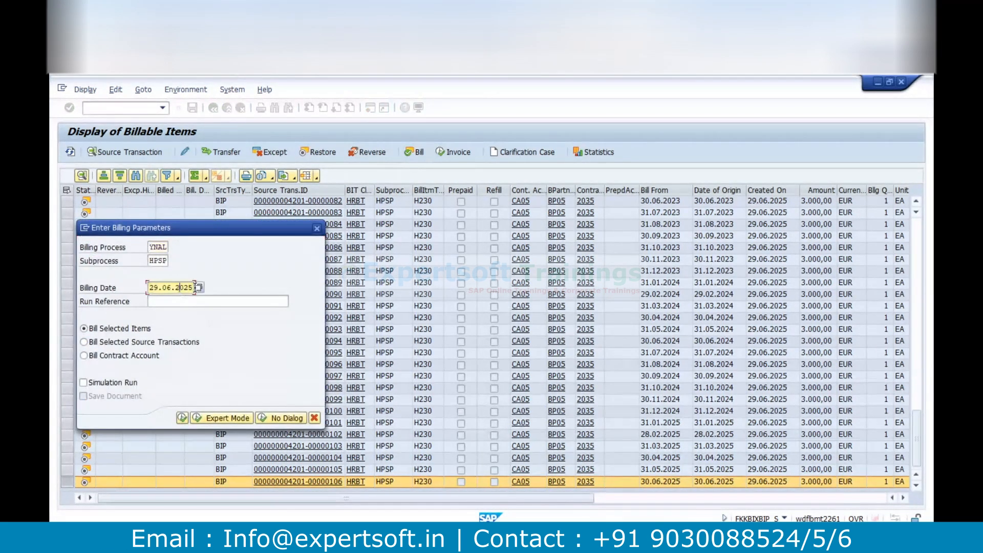
pyautogui.click(199, 286)
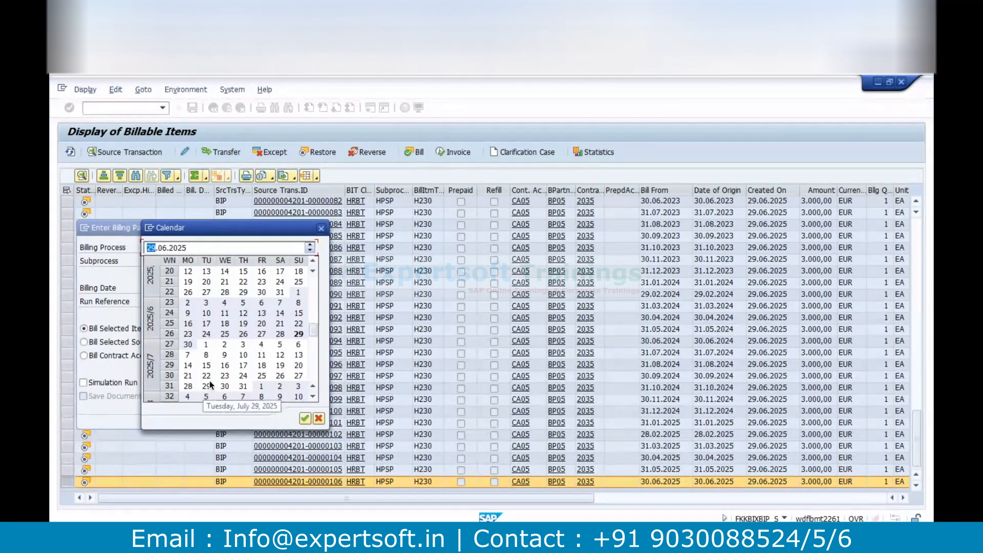
pyautogui.click(187, 345)
pyautogui.click(187, 343)
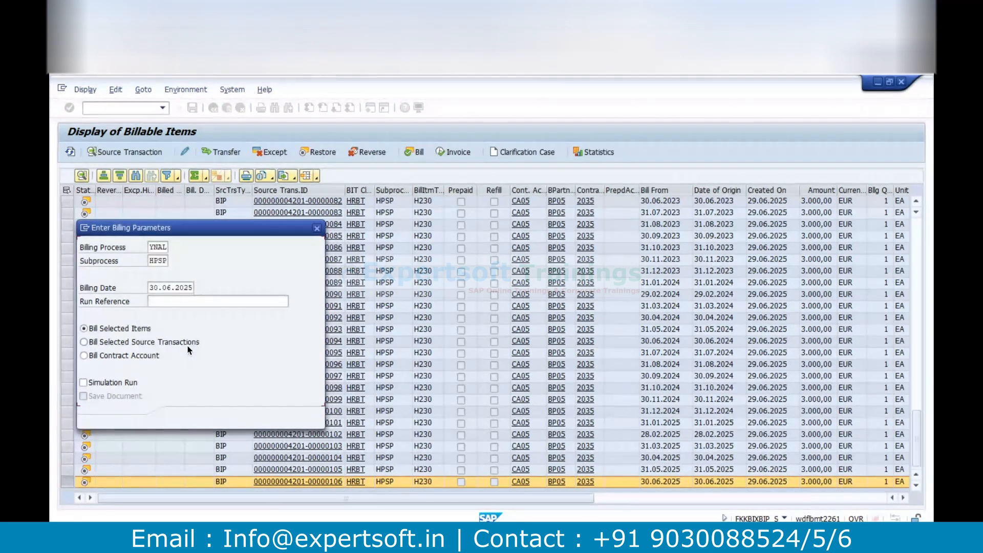
pyautogui.click(182, 418)
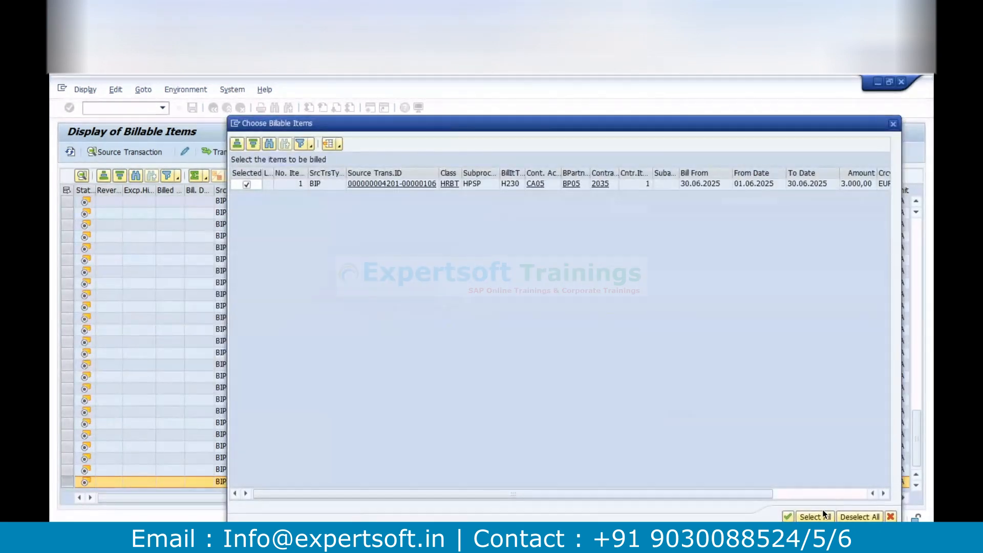
# Select all offered billable items, combine them into one billing unit and complete the billing run
pyautogui.click(818, 516)
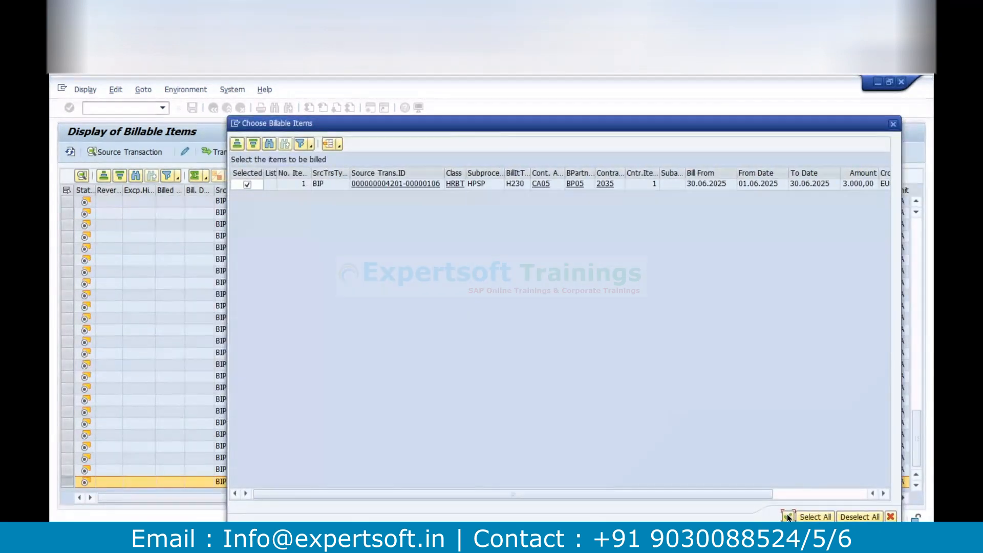
pyautogui.click(787, 515)
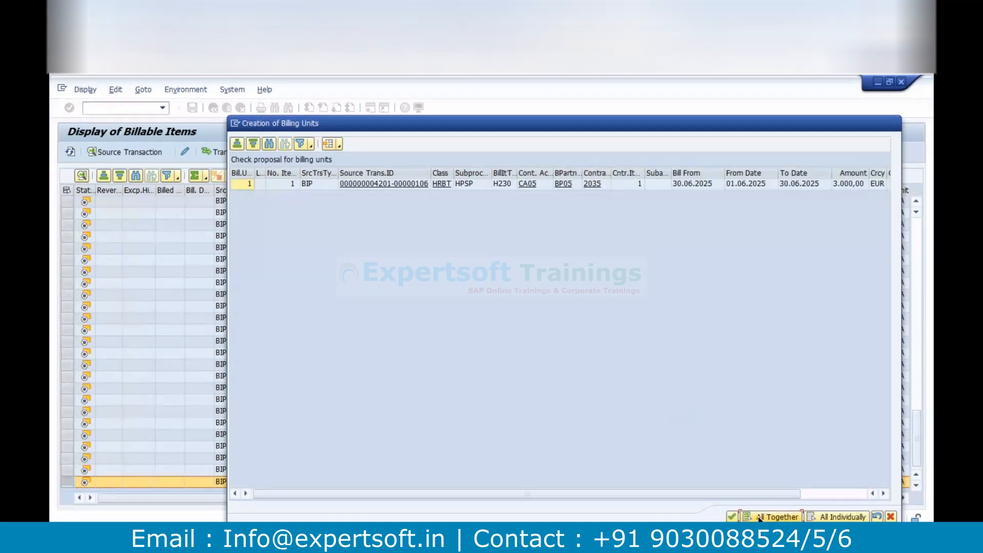
pyautogui.click(758, 518)
pyautogui.click(729, 518)
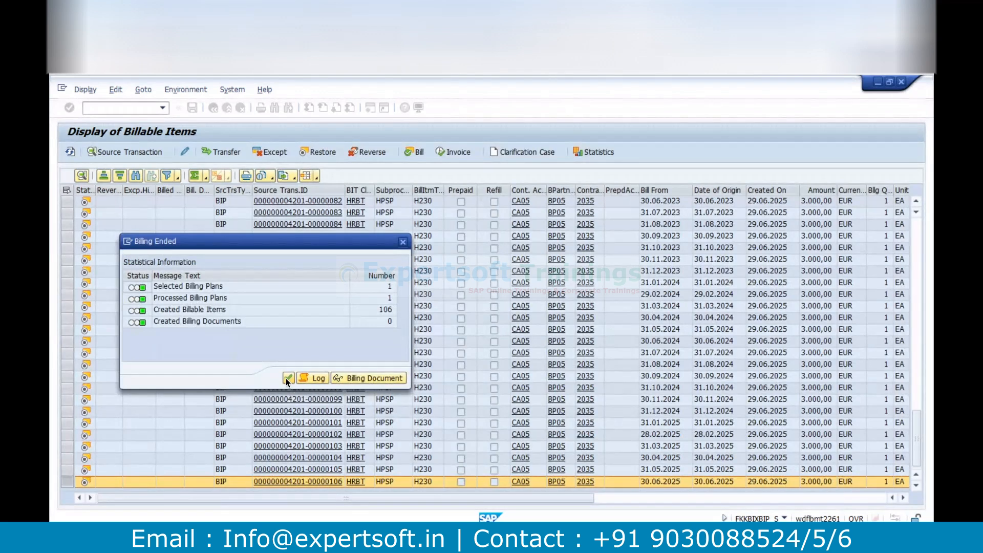
pyautogui.click(288, 378)
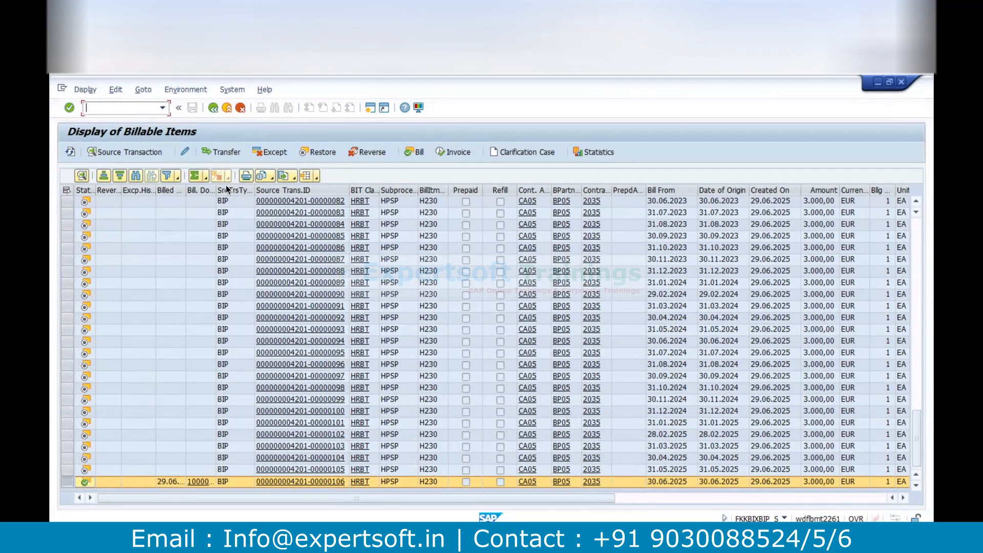
# Widen the billing document column, inspect the billed item's billing document and return to the billable items
pyautogui.moveTo(185, 193); pyautogui.dragTo(334, 190)
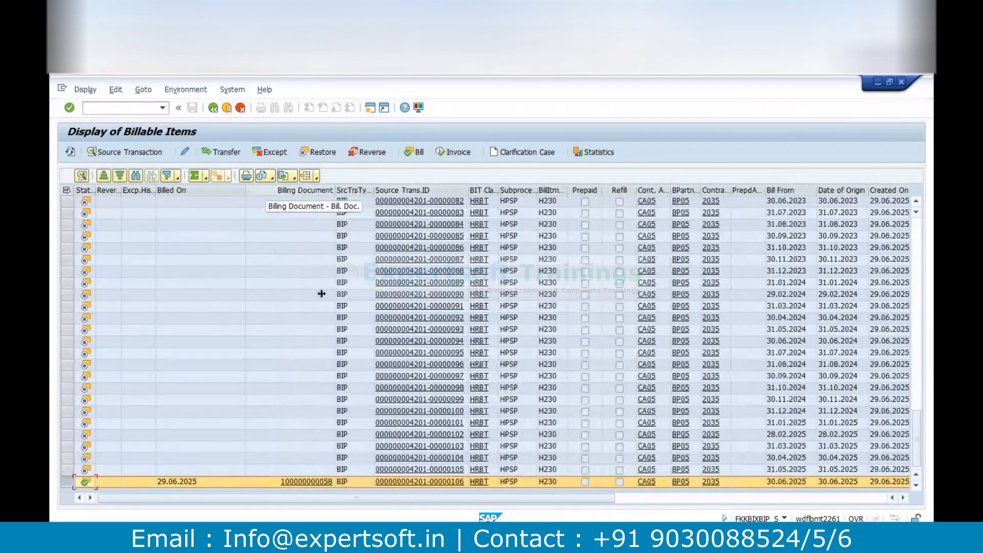
pyautogui.click(305, 484)
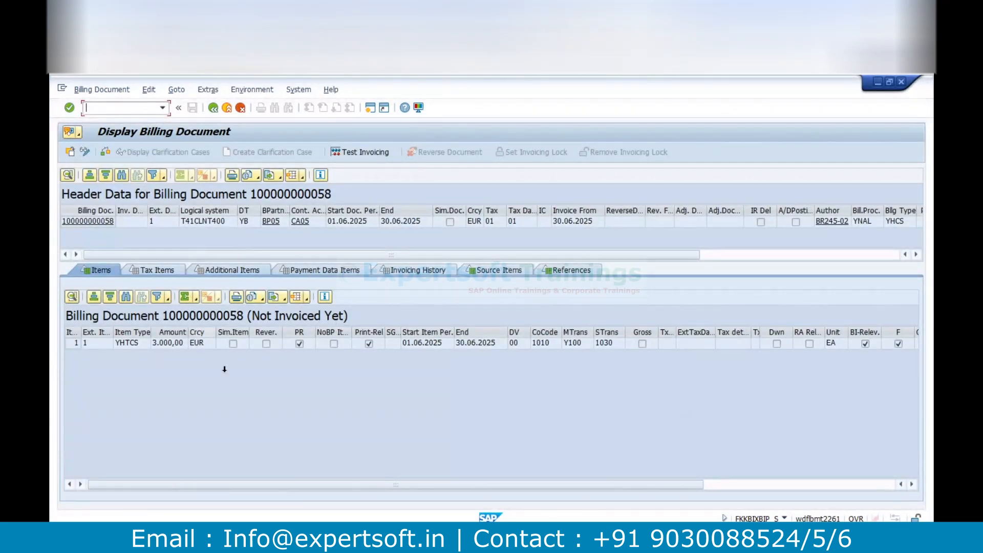
pyautogui.click(213, 107)
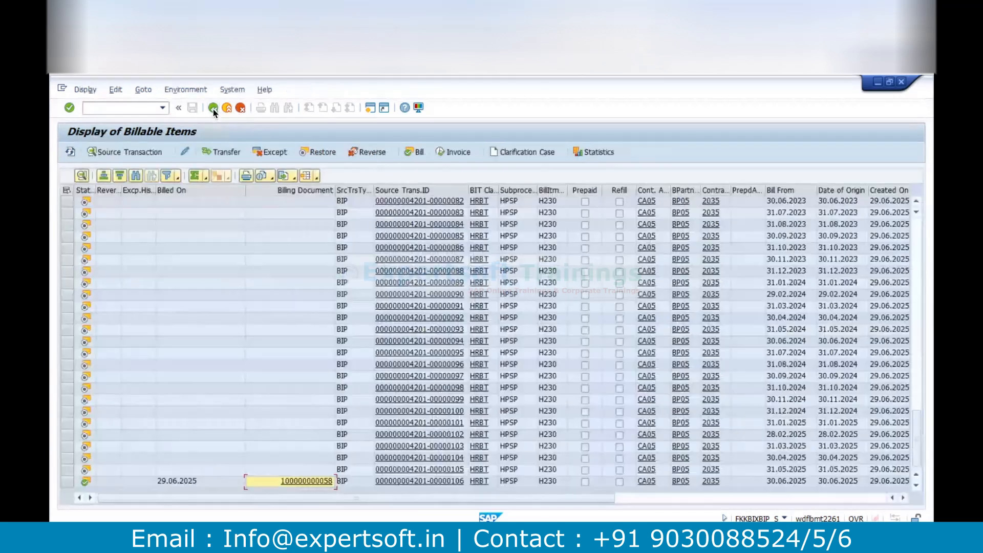
# Select the billed item dated 30.06.2025 and try to invoice it with invoicing process Z1, Convergent Invoicing
pyautogui.click(67, 481)
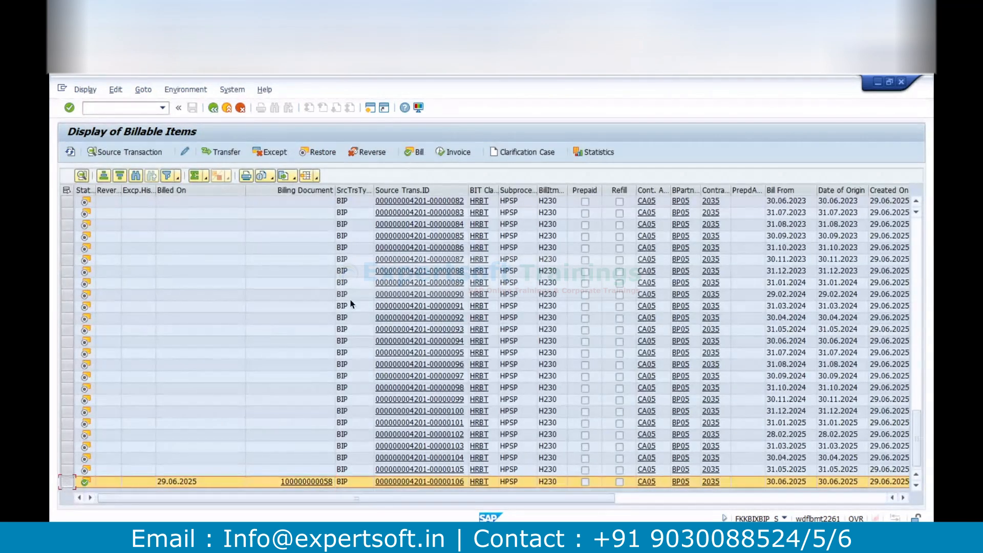
pyautogui.click(456, 152)
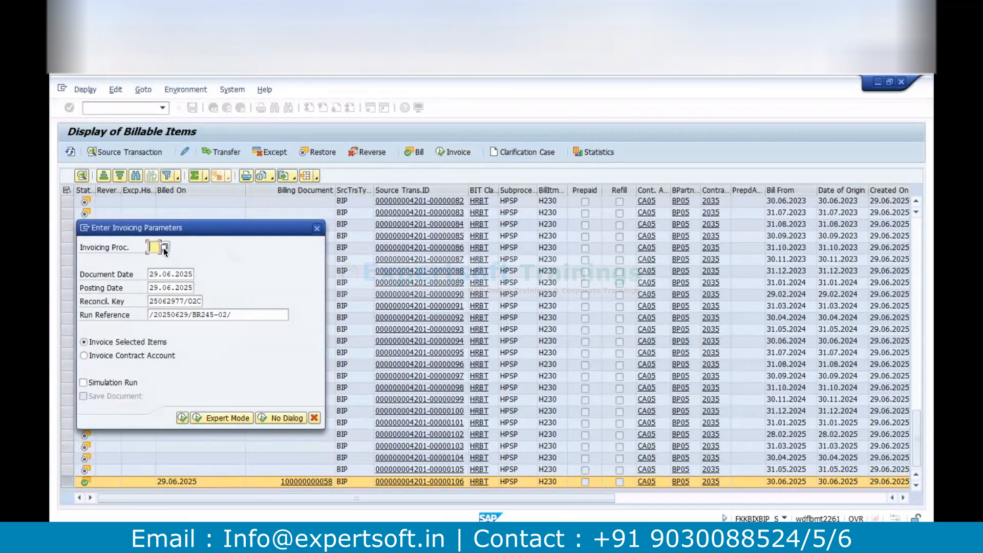
pyautogui.click(164, 248)
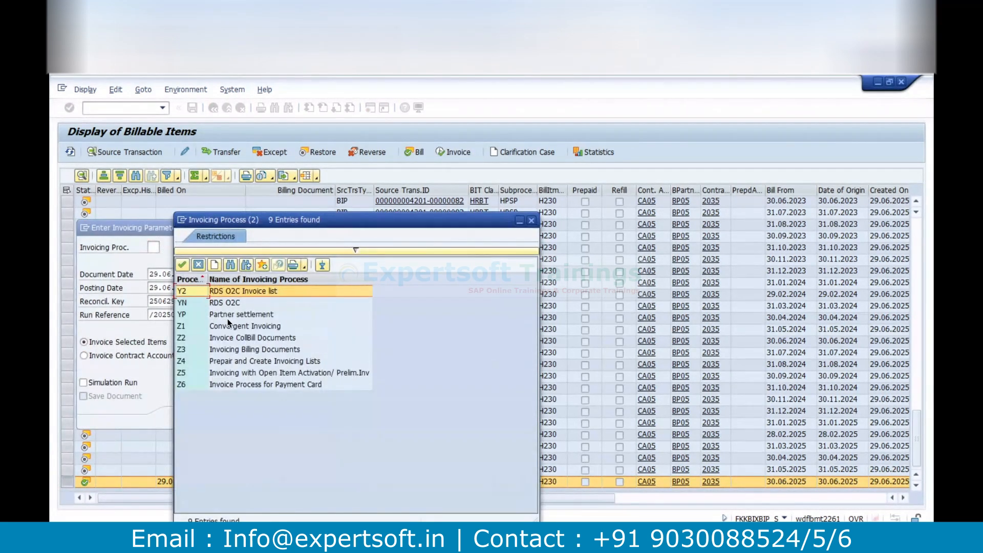
pyautogui.doubleClick(229, 327)
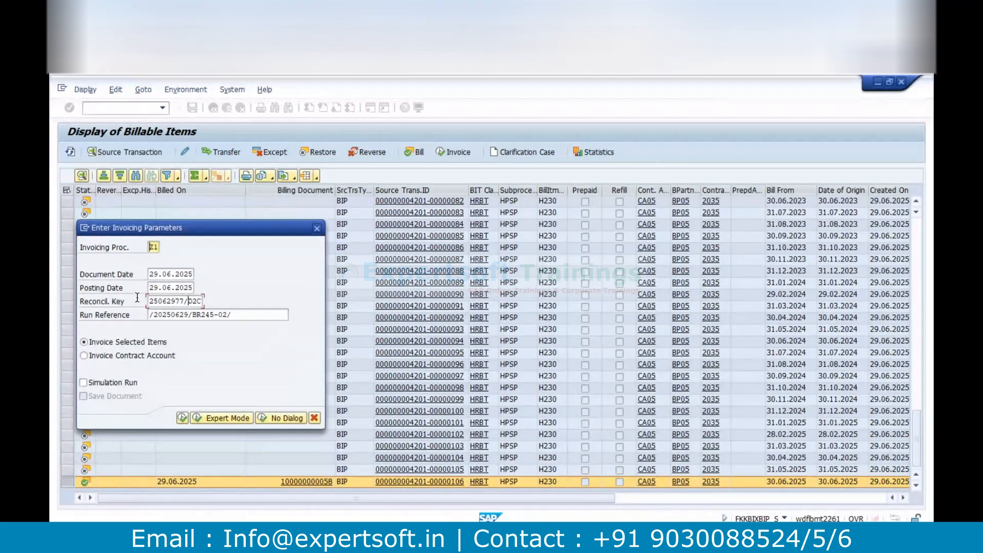
pyautogui.doubleClick(187, 301)
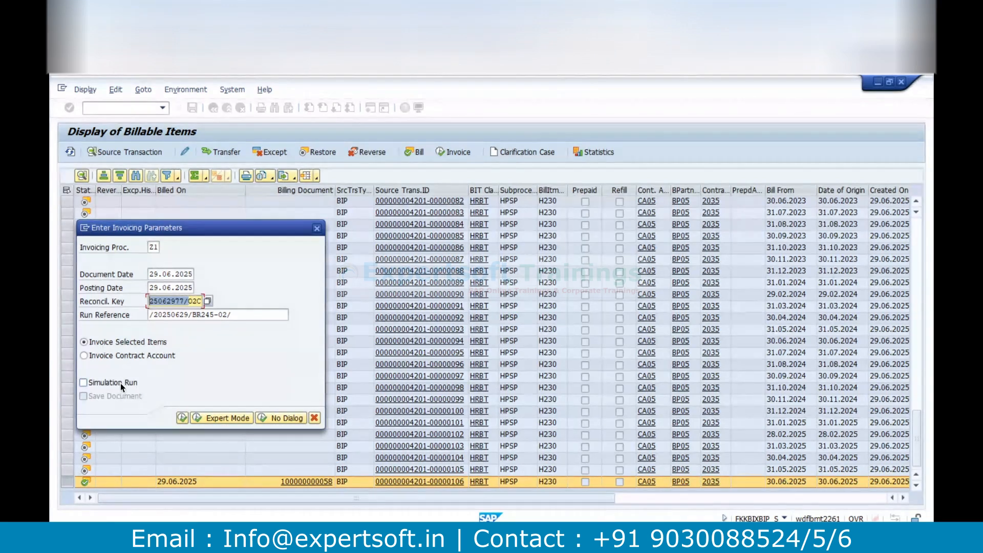
pyautogui.click(182, 418)
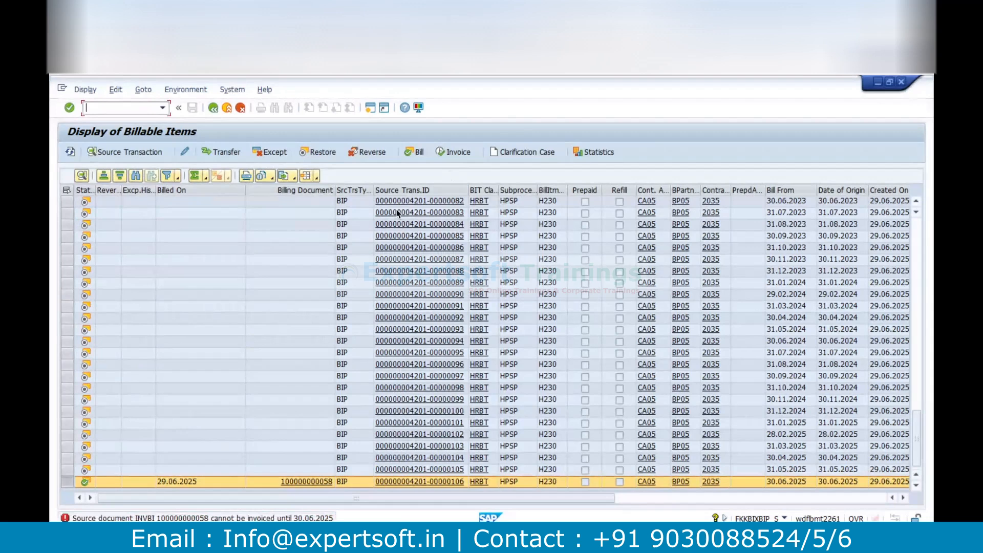
# Run invoicing for the selected item again with 30.06.2025 as the document date
pyautogui.click(450, 152)
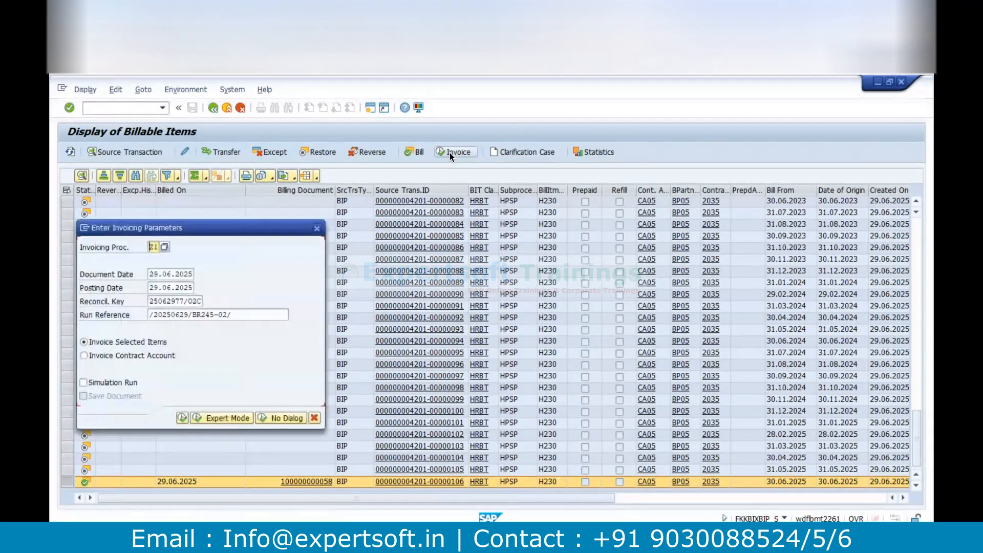
pyautogui.click(183, 275)
pyautogui.click(199, 275)
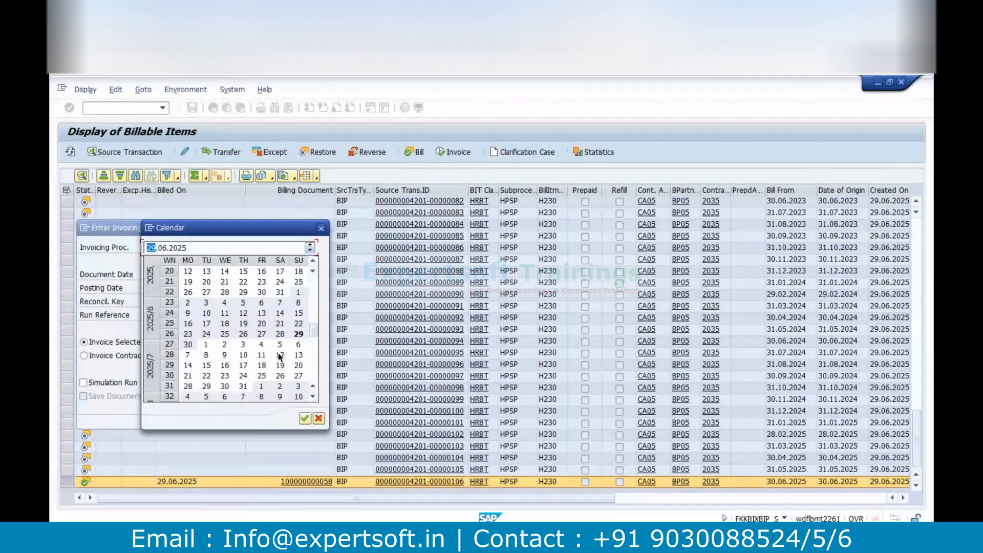
pyautogui.doubleClick(187, 344)
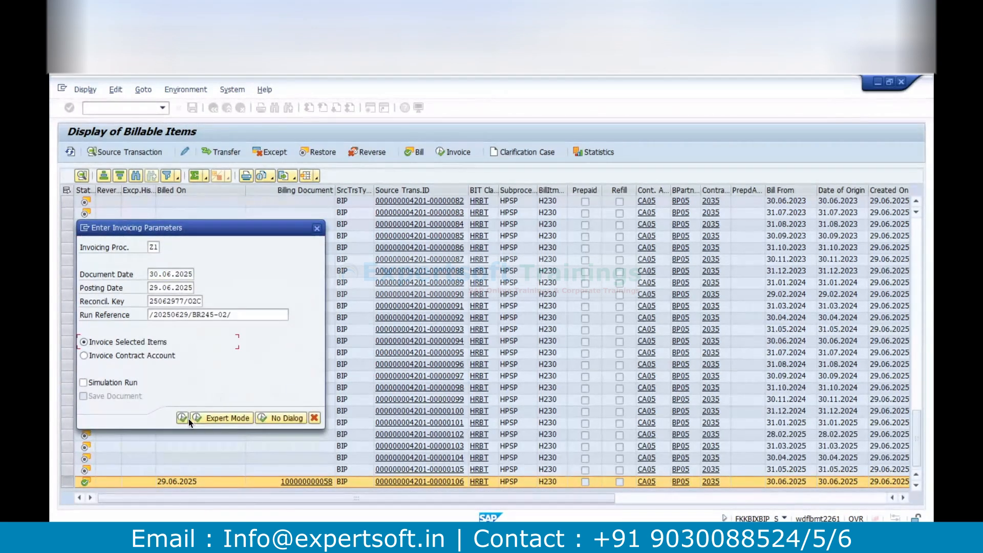
pyautogui.click(183, 417)
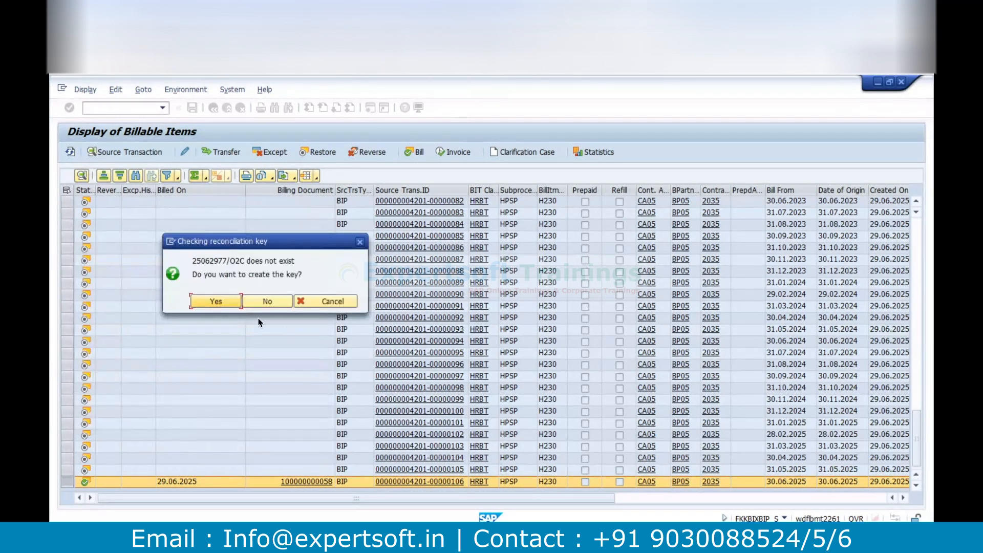
# Create the missing reconciliation key, post the invoicing document and close the invoicing summary
pyautogui.click(226, 302)
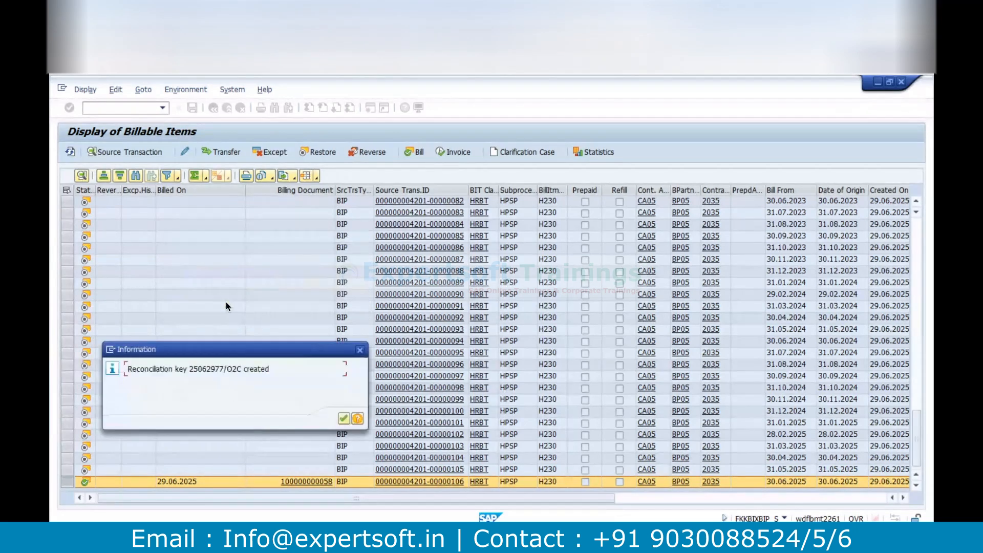
pyautogui.click(343, 418)
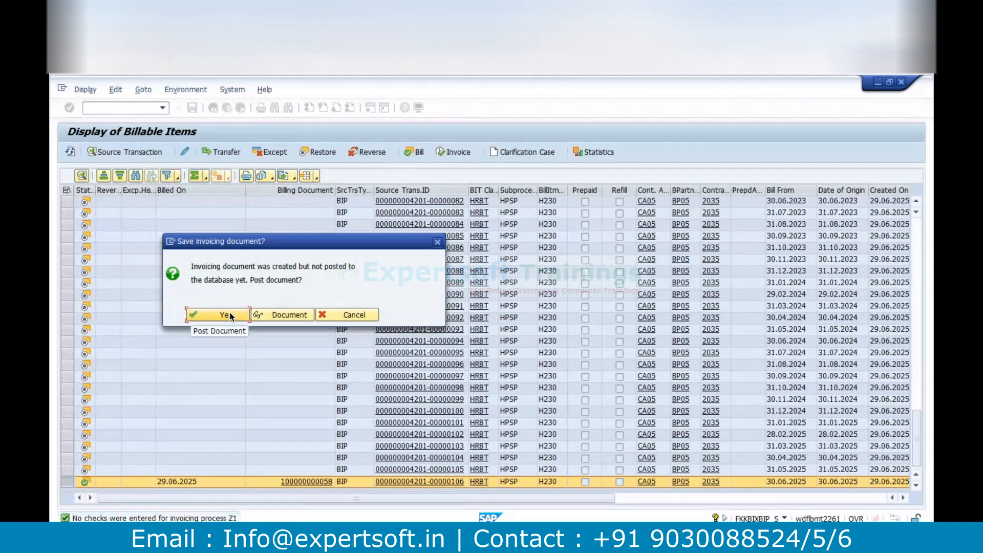
pyautogui.click(230, 315)
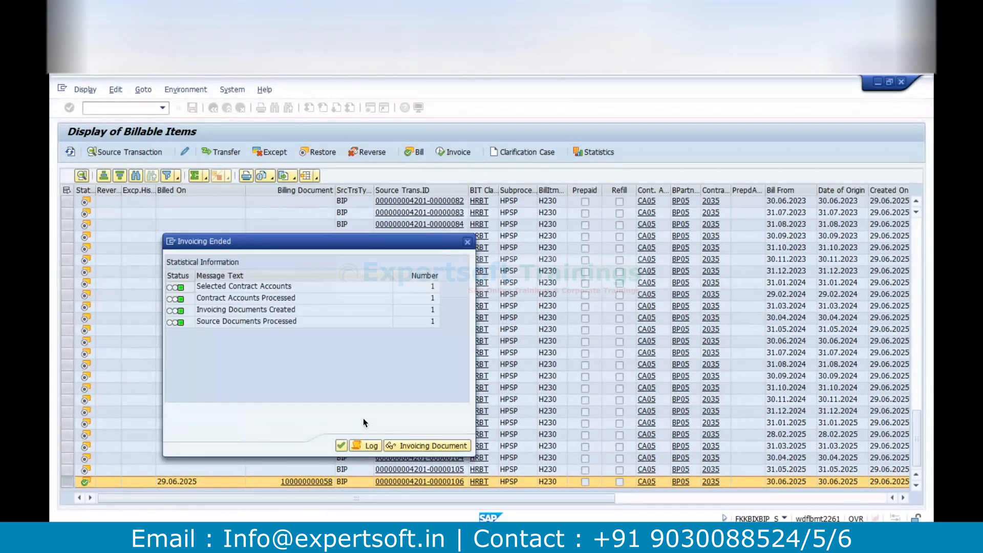
pyautogui.click(340, 446)
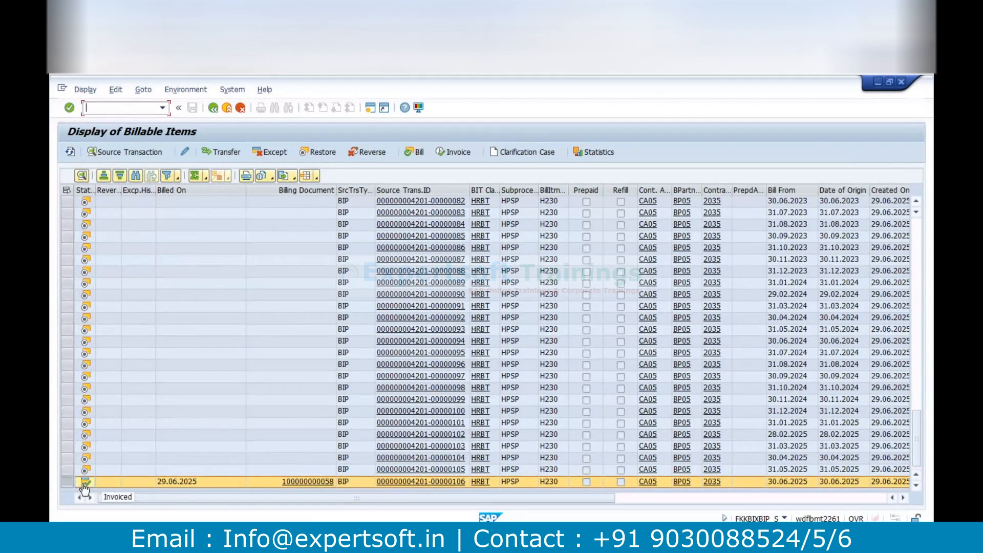
# Open the invoiced item's invoicing document and examine its service and tax item amounts
pyautogui.click(782, 497)
pyautogui.click(781, 497)
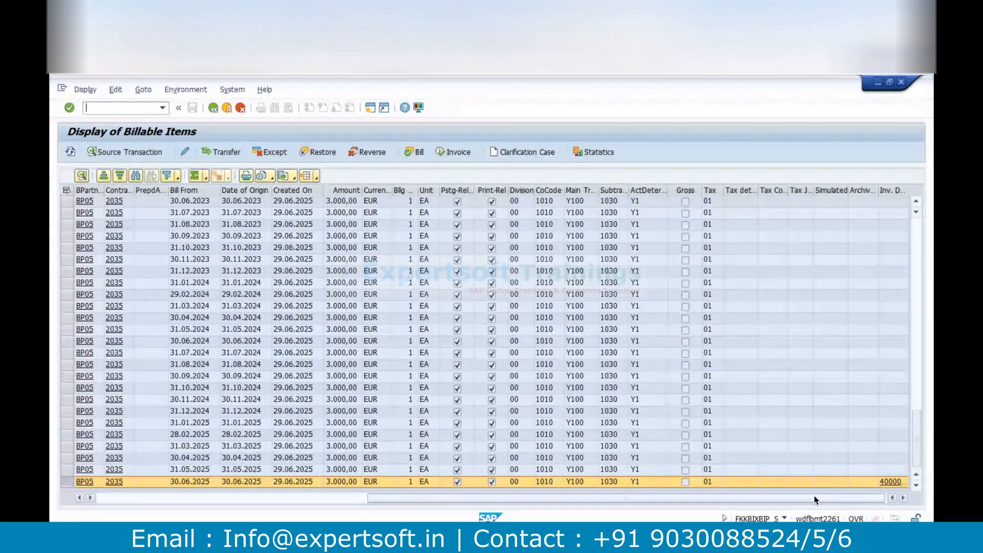
pyautogui.click(891, 482)
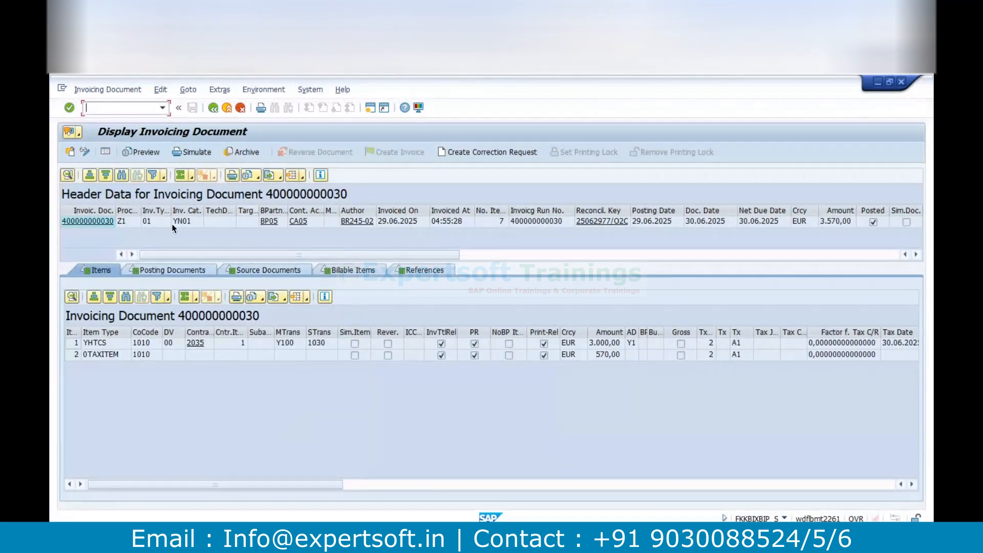
pyautogui.click(604, 344)
pyautogui.click(604, 355)
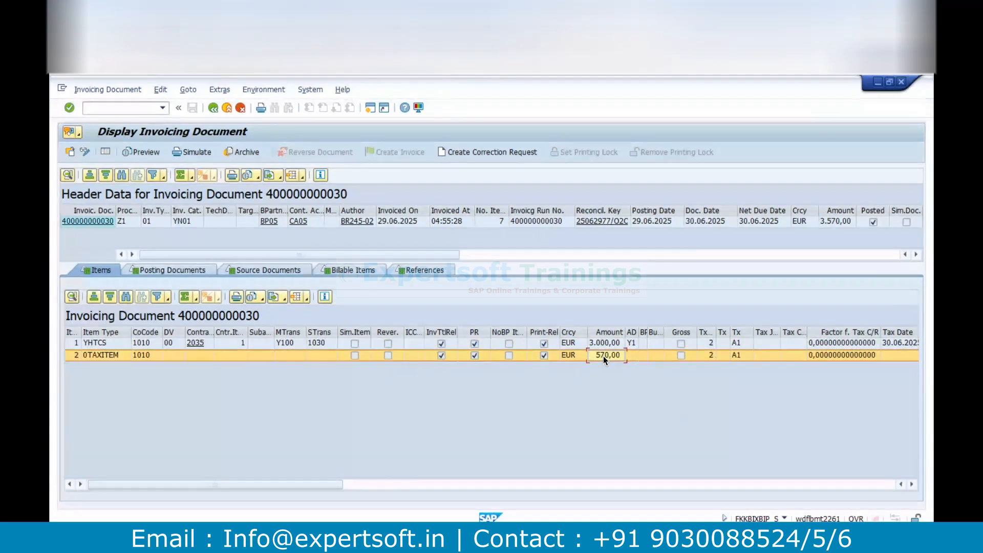
# Open the invoice's posting document, review its business partner and G/L items, and return to the invoicing document
pyautogui.click(185, 270)
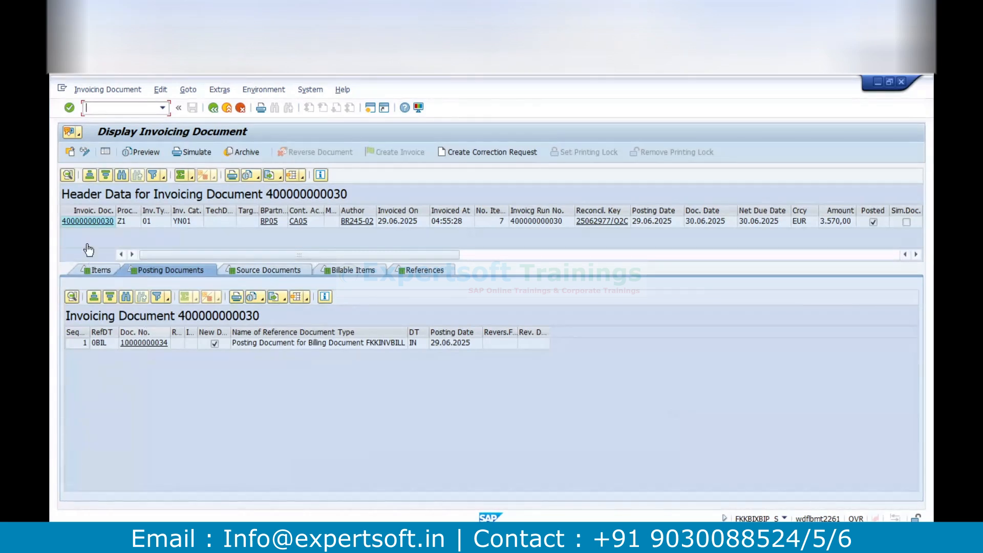
pyautogui.click(148, 347)
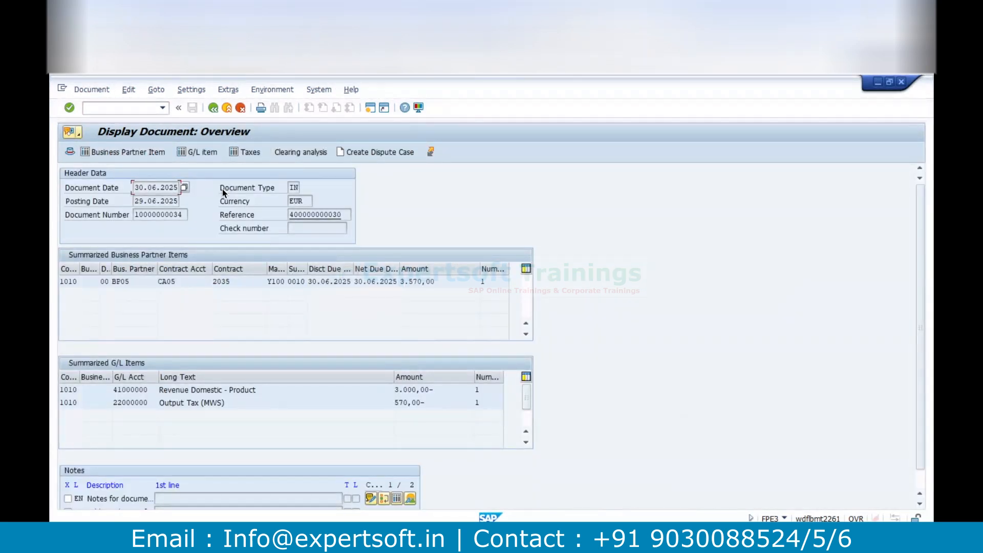
pyautogui.click(119, 152)
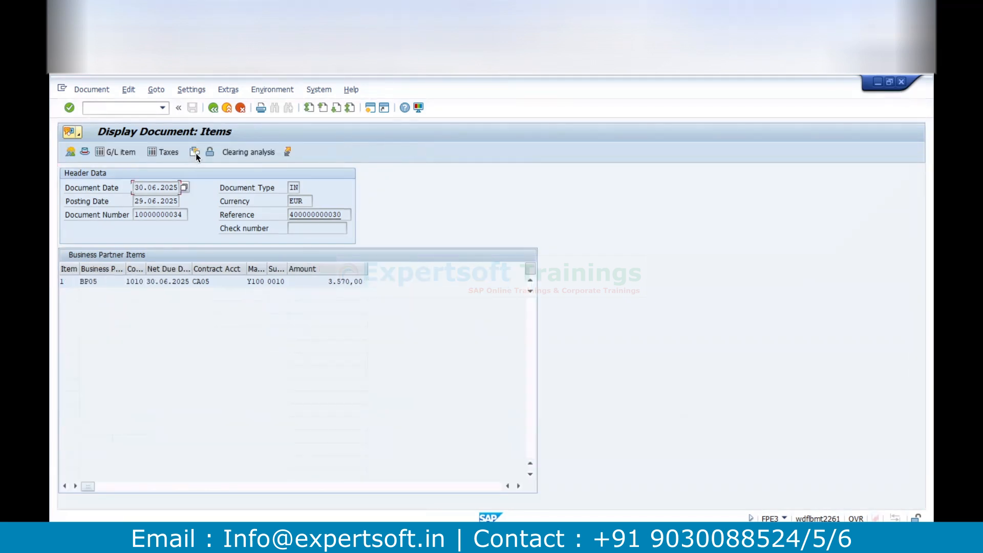
pyautogui.click(121, 153)
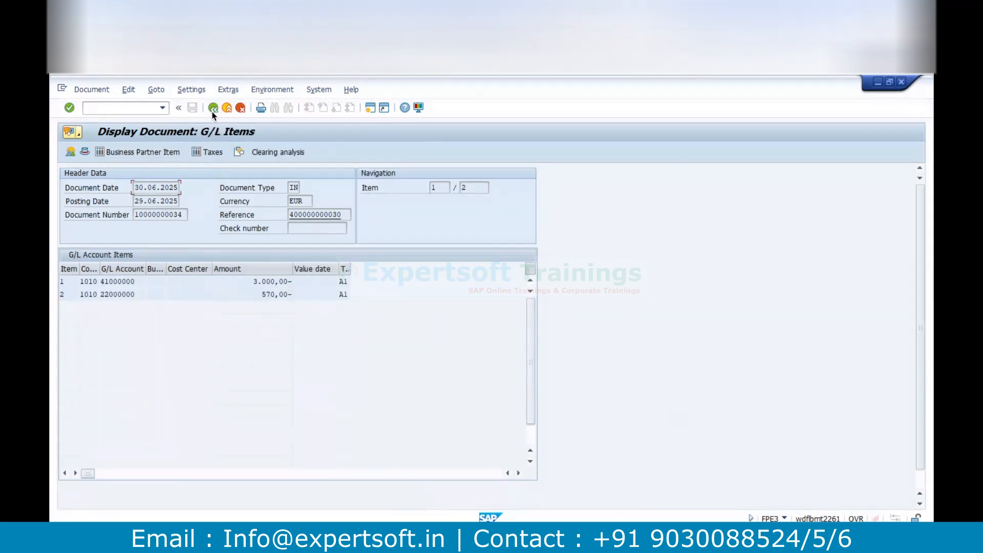
pyautogui.click(213, 108)
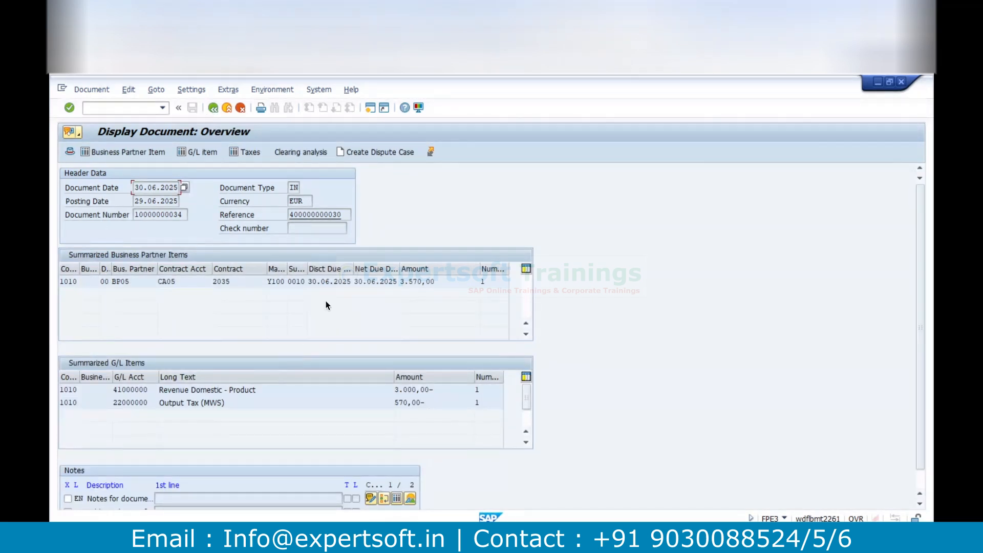
pyautogui.click(210, 113)
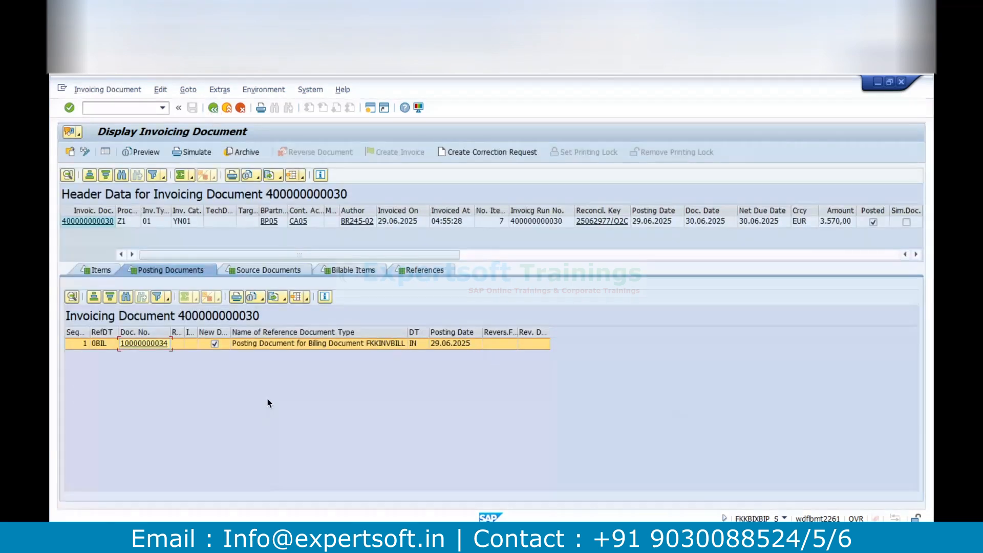
# Return from the invoicing document to the billable items list and examine the items' billing status and billing document columns
pyautogui.hotkey('alt', 'Tab')
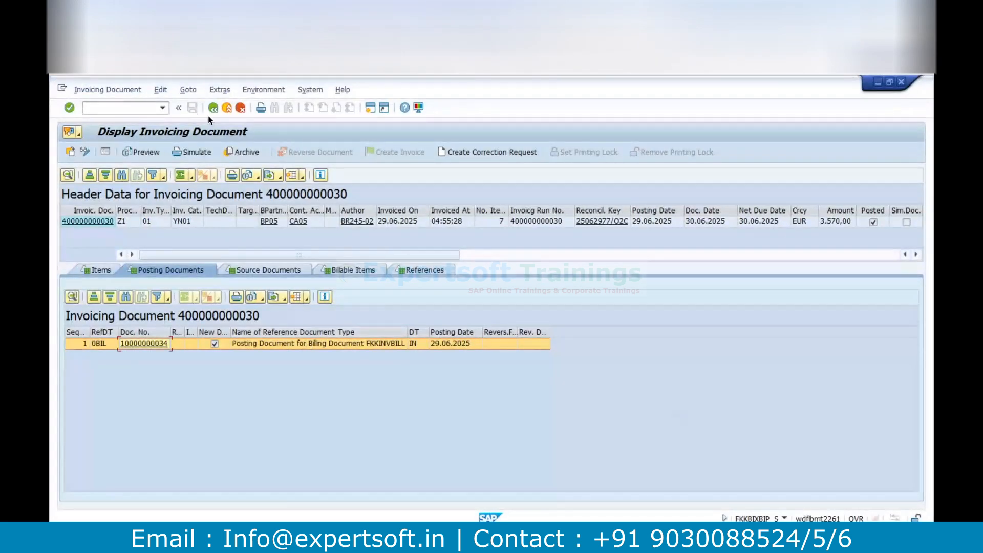
pyautogui.click(217, 109)
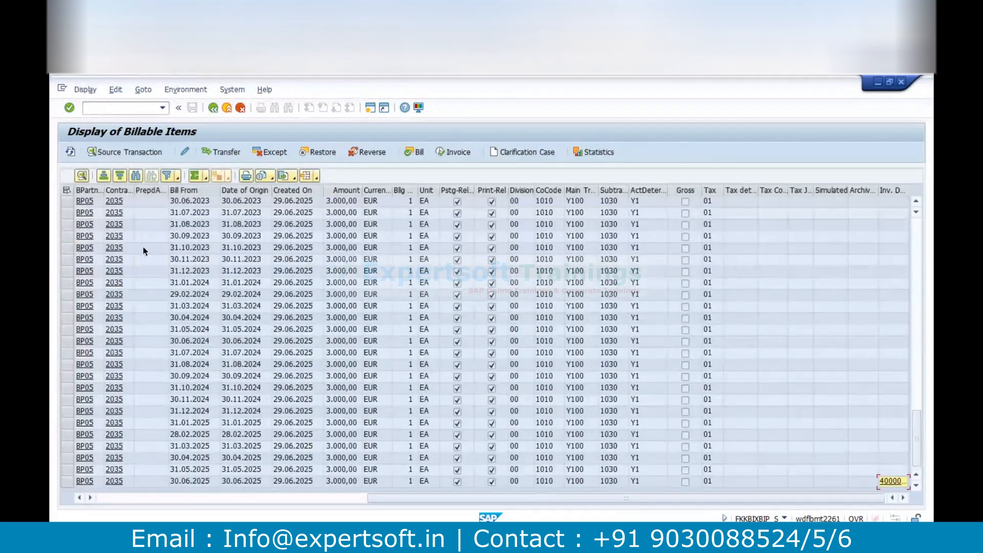
pyautogui.click(108, 499)
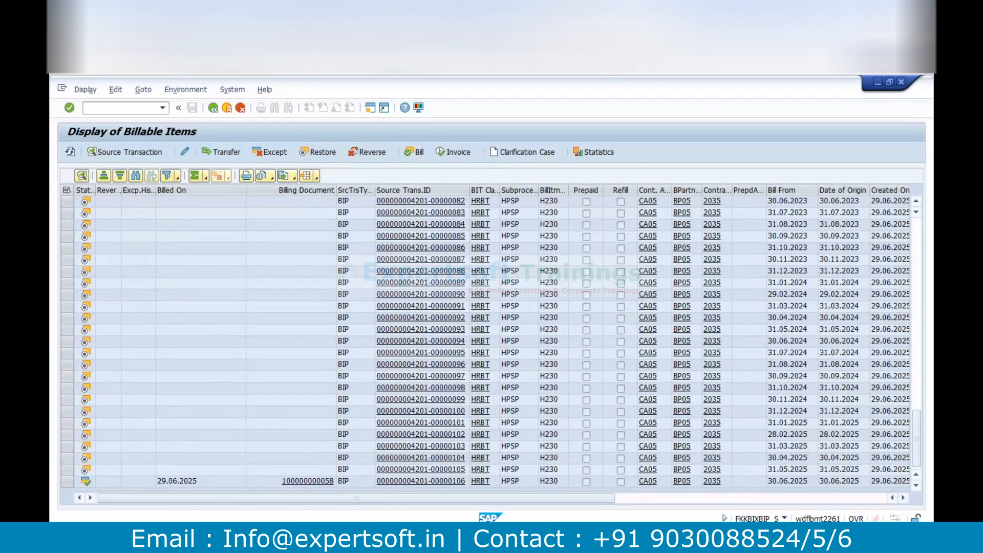
# Switch to the provider contract session and open the SAP Customizing Implementation Guide through transaction SPRO
pyautogui.moveTo(189, 542)
pyautogui.moveTo(386, 541)
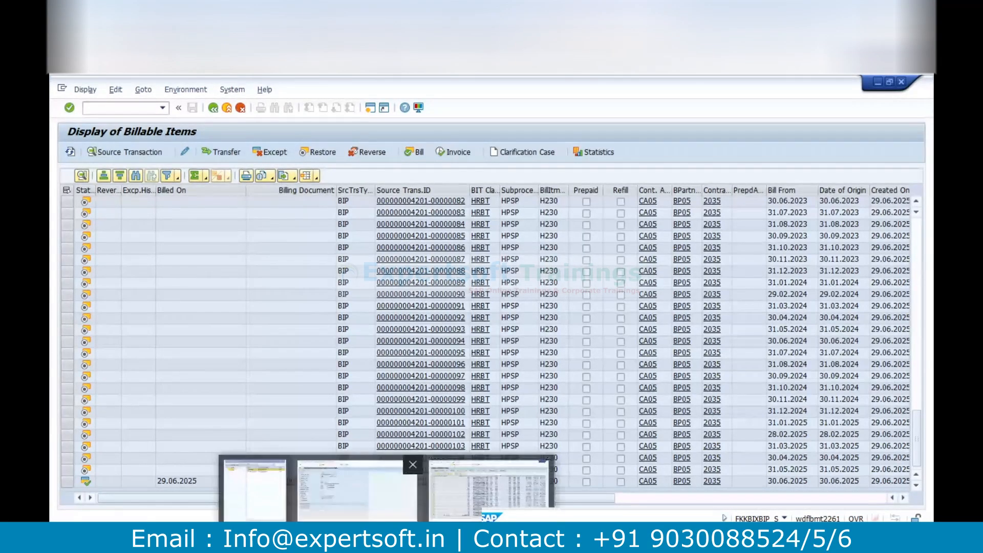
pyautogui.click(382, 504)
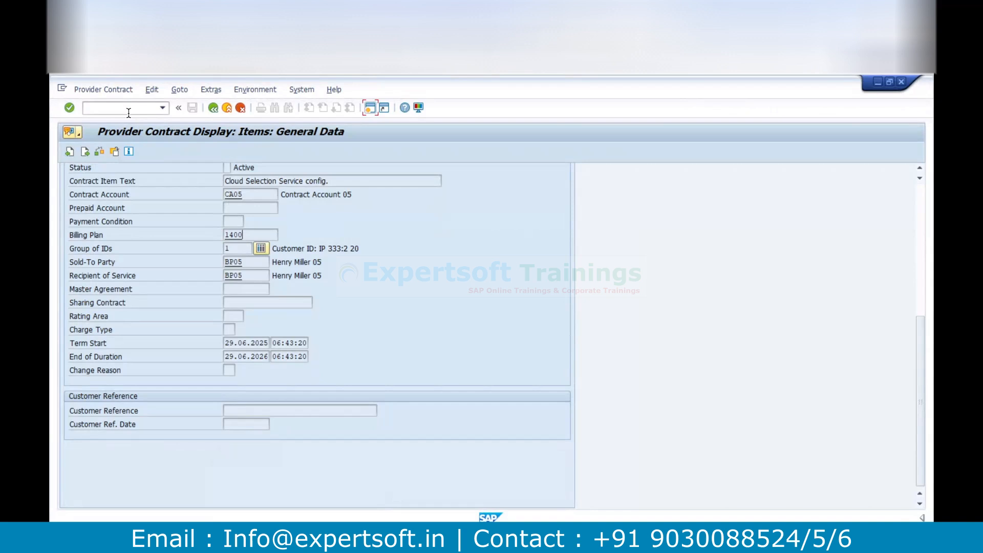
pyautogui.write('/nspro')
pyautogui.press('Return')
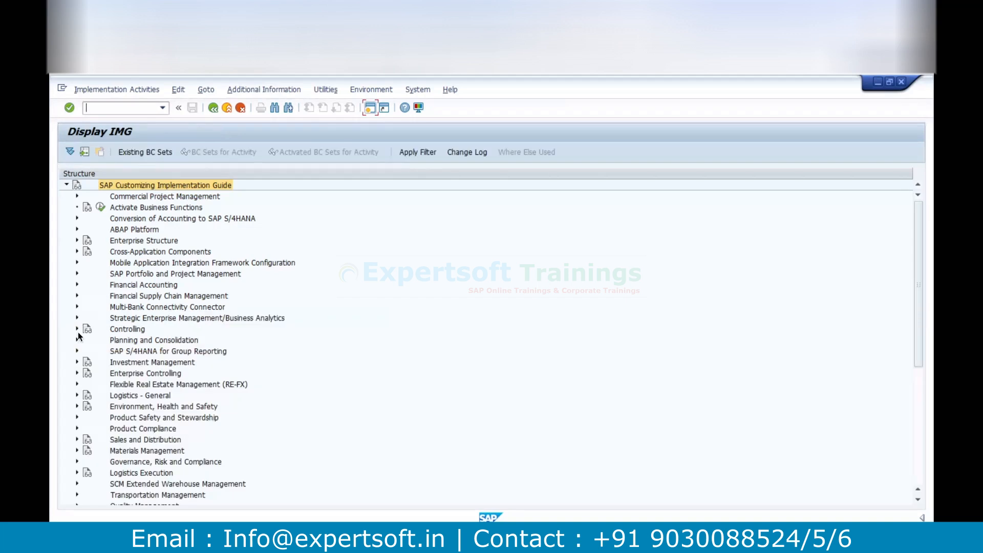
# Locate Convergent Invoicing under Financial Accounting > Contract Accounts Receivable and Payable, then collapse the Contract Accounts node again
pyautogui.click(77, 285)
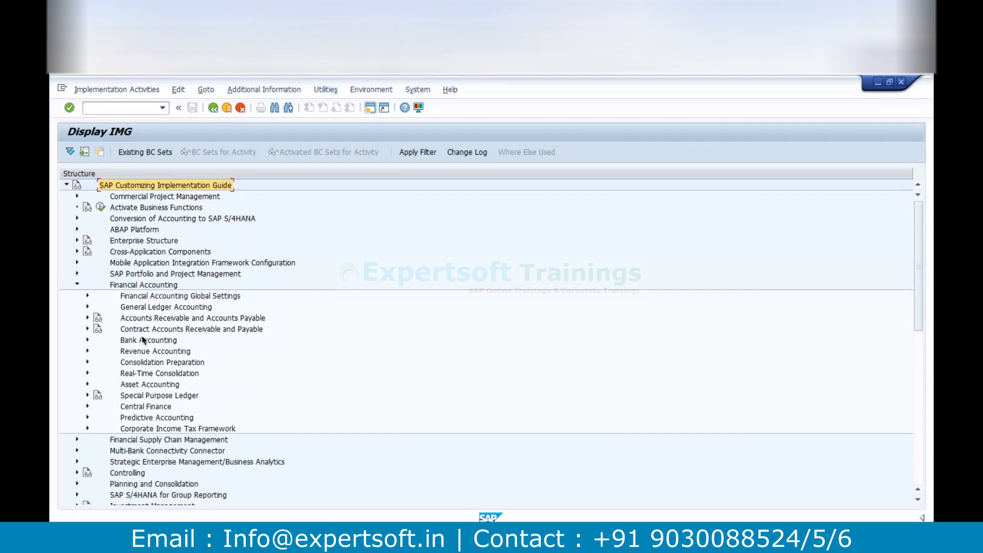
pyautogui.click(141, 329)
pyautogui.click(88, 329)
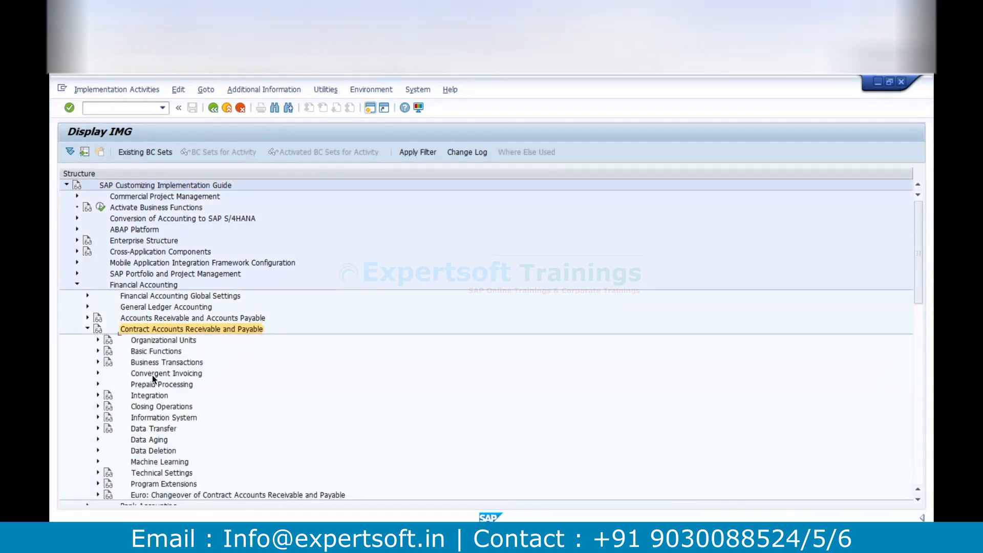
pyautogui.click(152, 374)
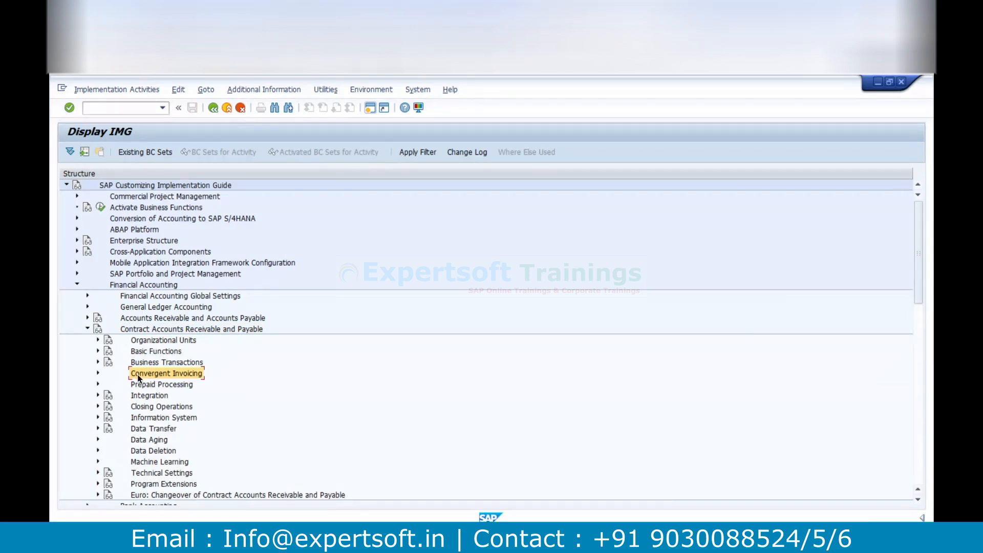
pyautogui.click(88, 330)
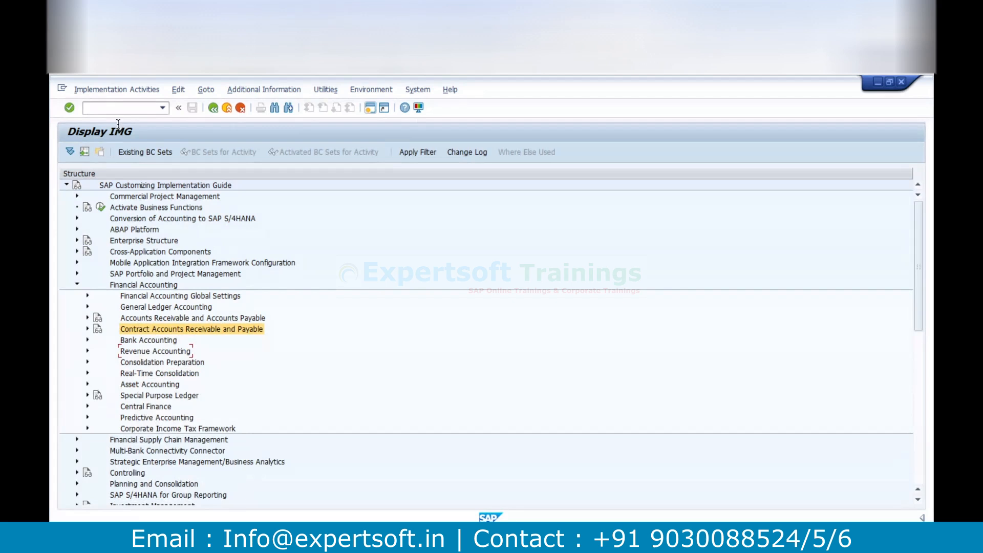
pyautogui.click(135, 286)
pyautogui.click(143, 329)
# Open the dedicated Contract Accounts Receivable and Payable guide with transaction FICAIMG and expand Convergent Invoicing
pyautogui.write('/nficaimg')
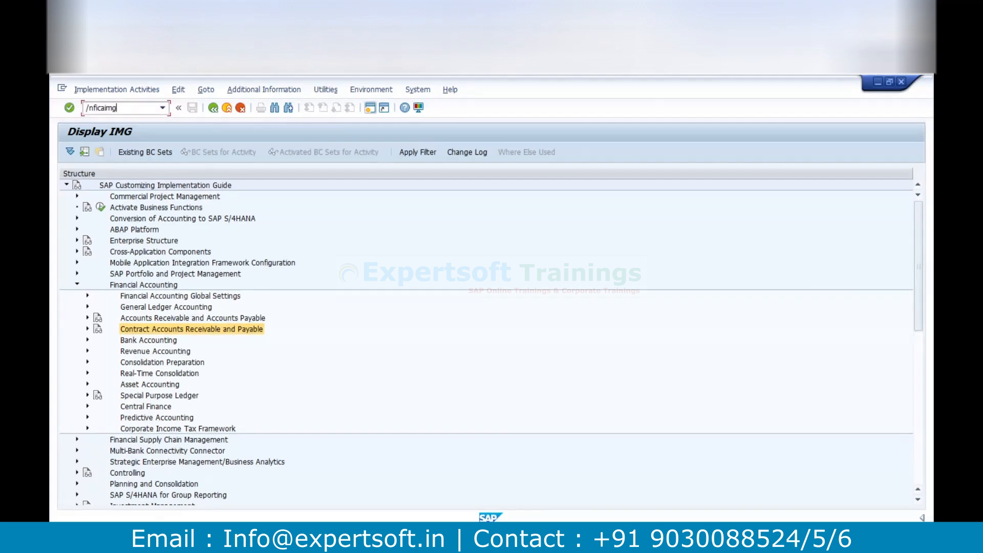
pyautogui.press('Return')
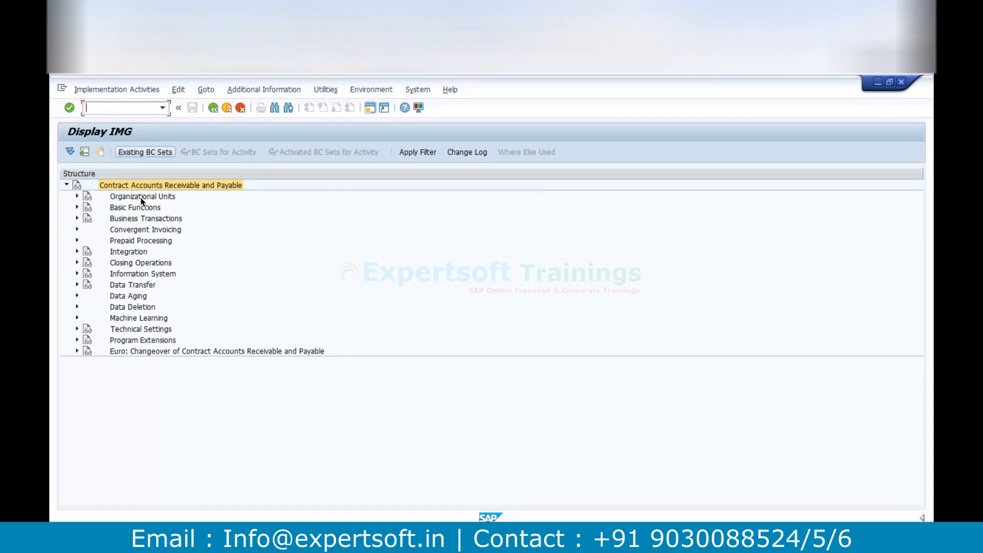
pyautogui.click(139, 232)
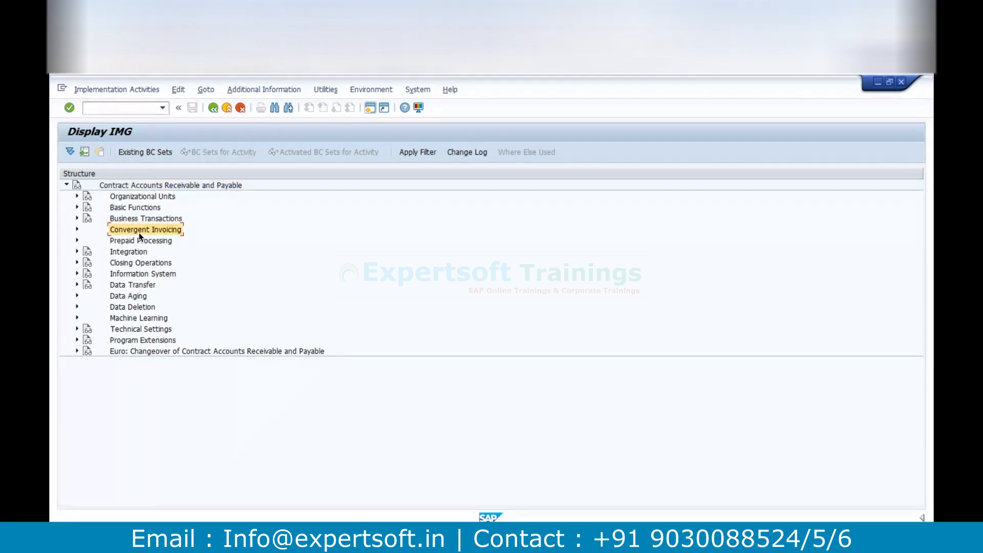
pyautogui.click(77, 229)
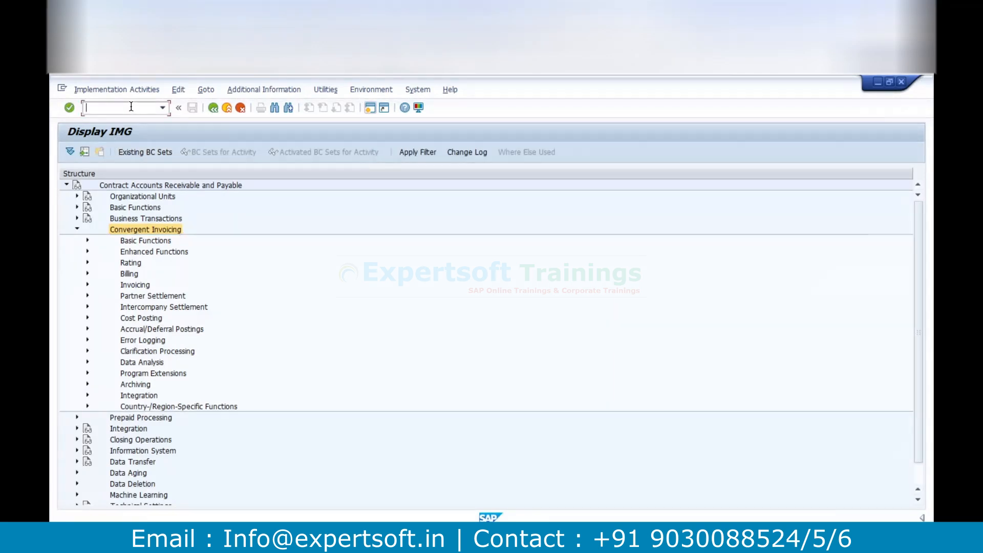
# Reopen the full SAP Reference IMG through transaction SPRO and expand Contract Accounts Receivable and Payable under Financial Accounting
pyautogui.write('/nspro')
pyautogui.press('Return')
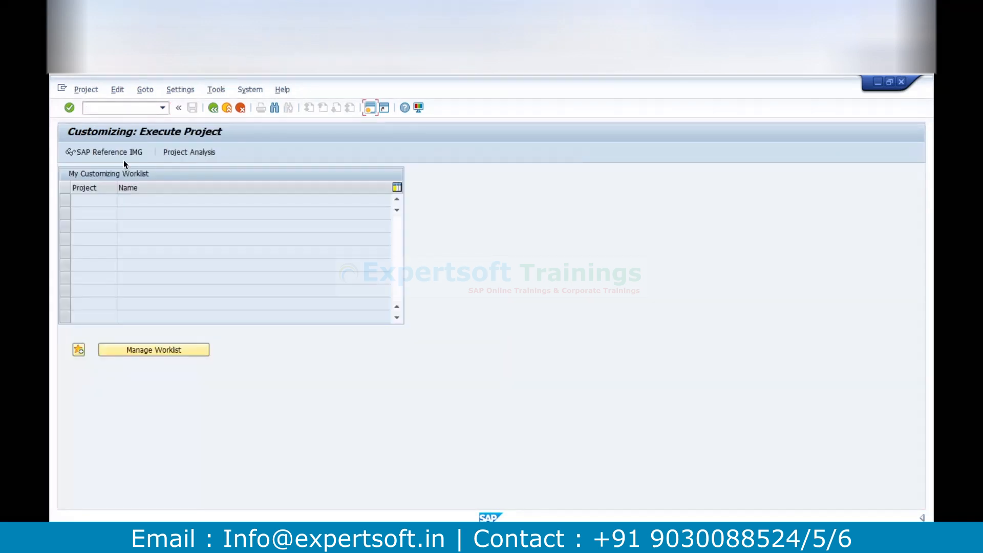
pyautogui.click(116, 156)
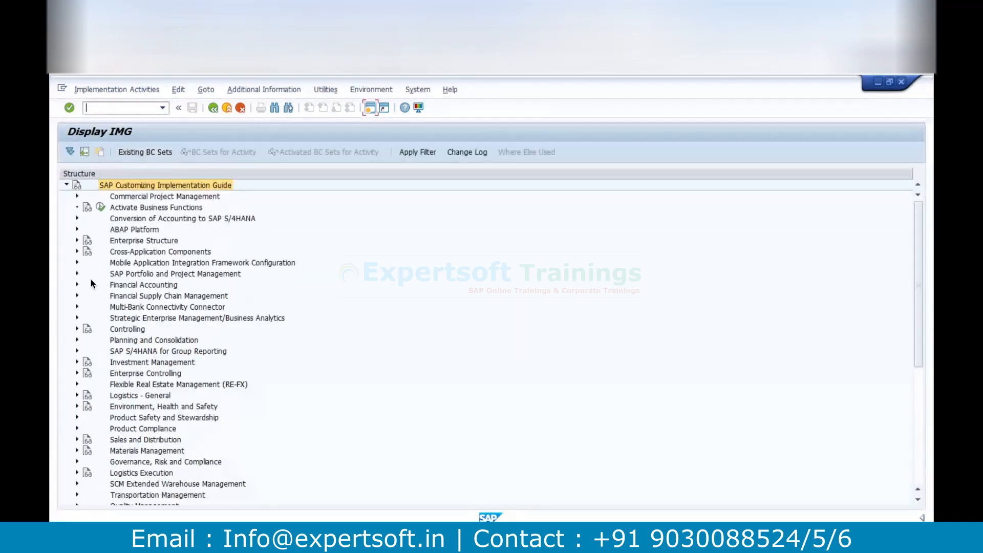
pyautogui.click(77, 286)
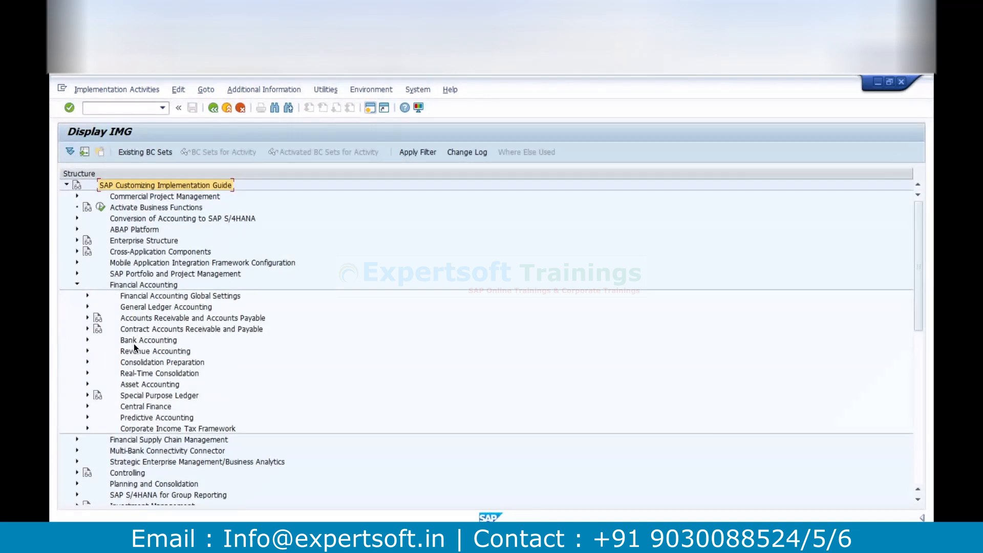
pyautogui.click(128, 330)
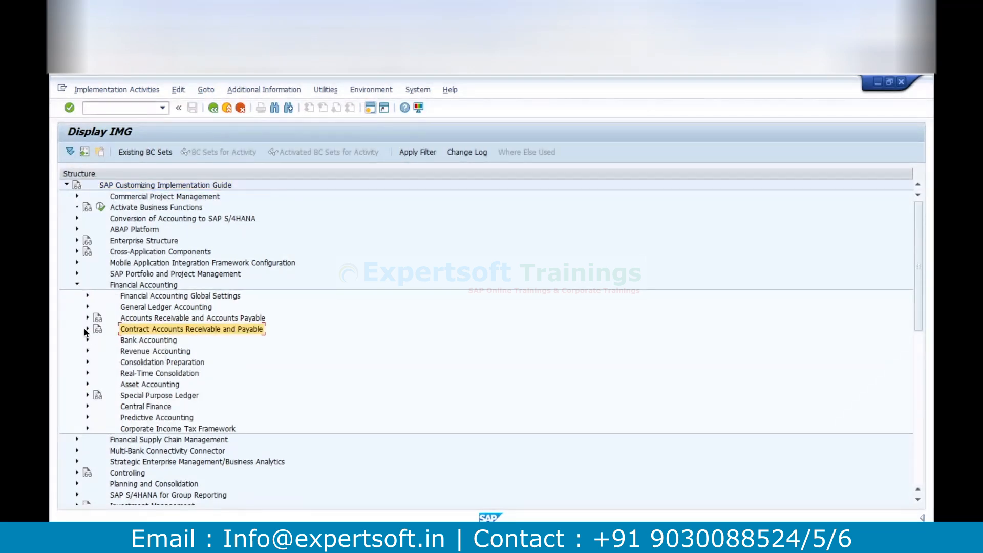
pyautogui.click(87, 329)
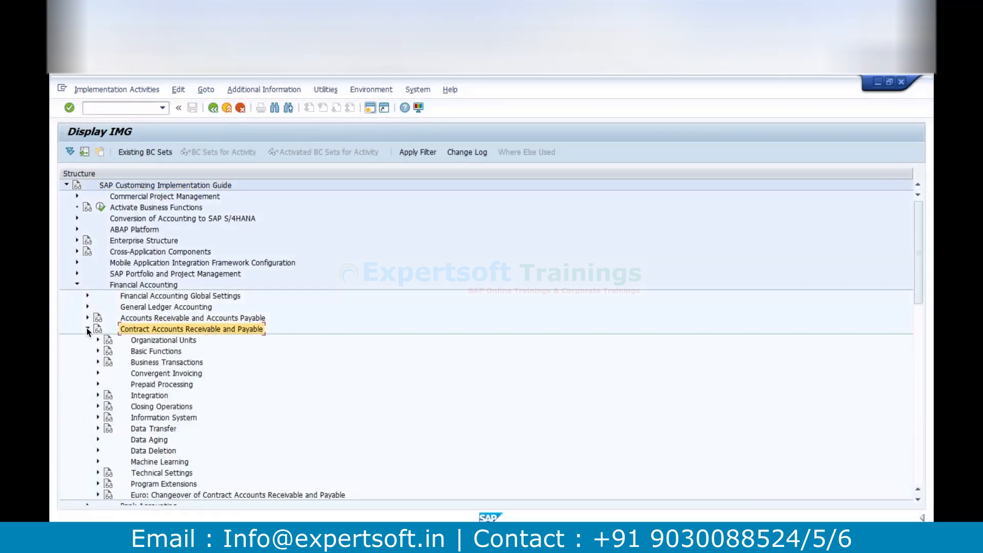
# Collapse Financial Accounting and expand the Service node of the implementation guide to examine its customizing areas
pyautogui.click(77, 285)
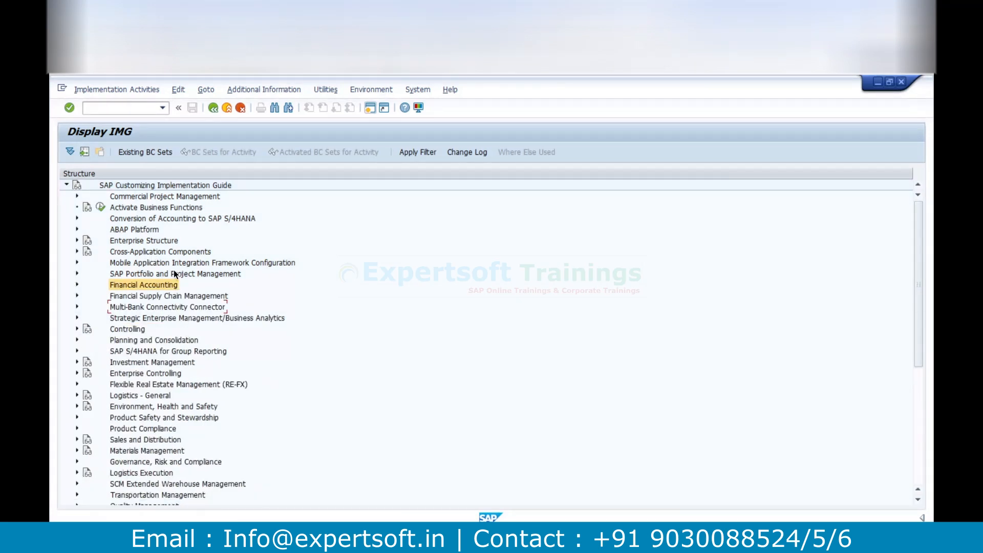
pyautogui.scroll(-7, 174, 274)
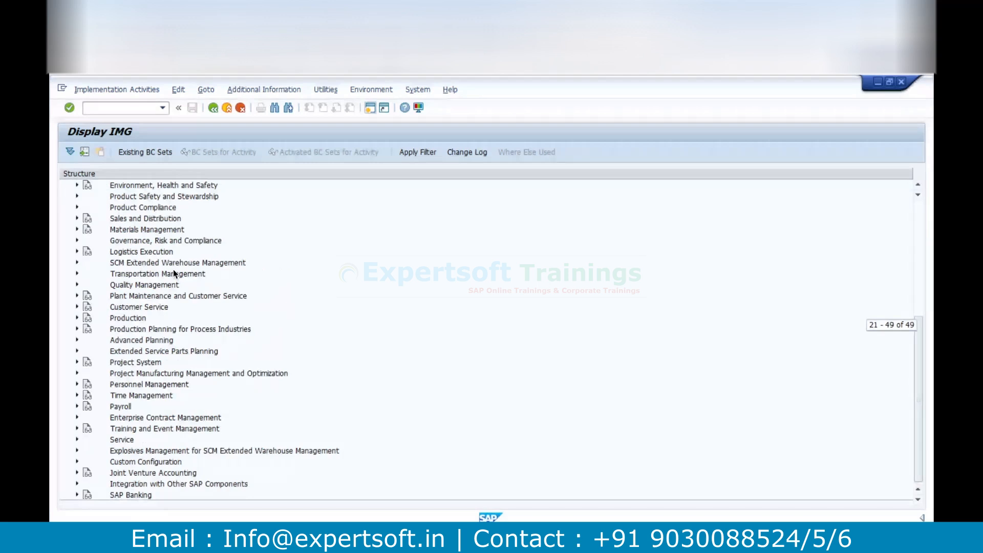
pyautogui.click(77, 440)
pyautogui.scroll(-2, 179, 434)
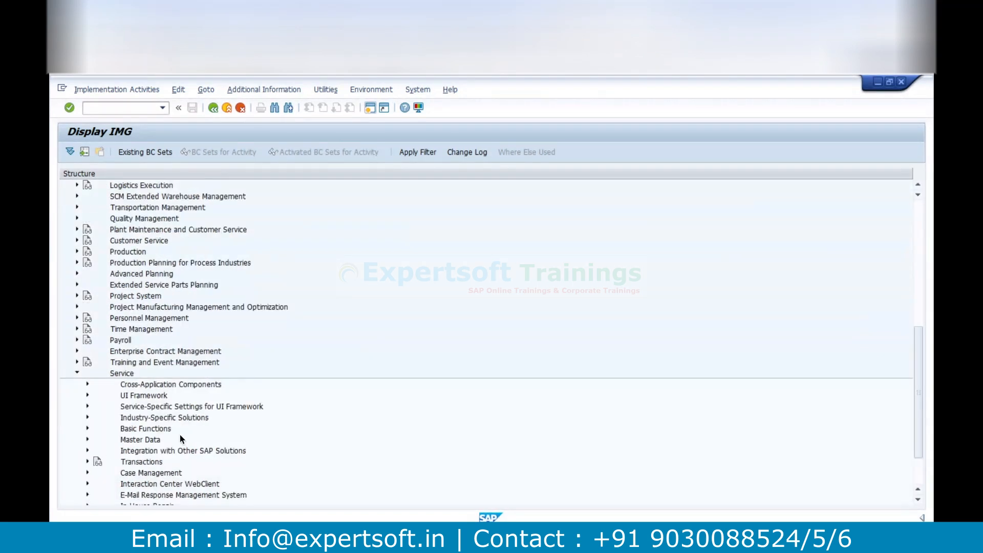
pyautogui.scroll(-2, 185, 419)
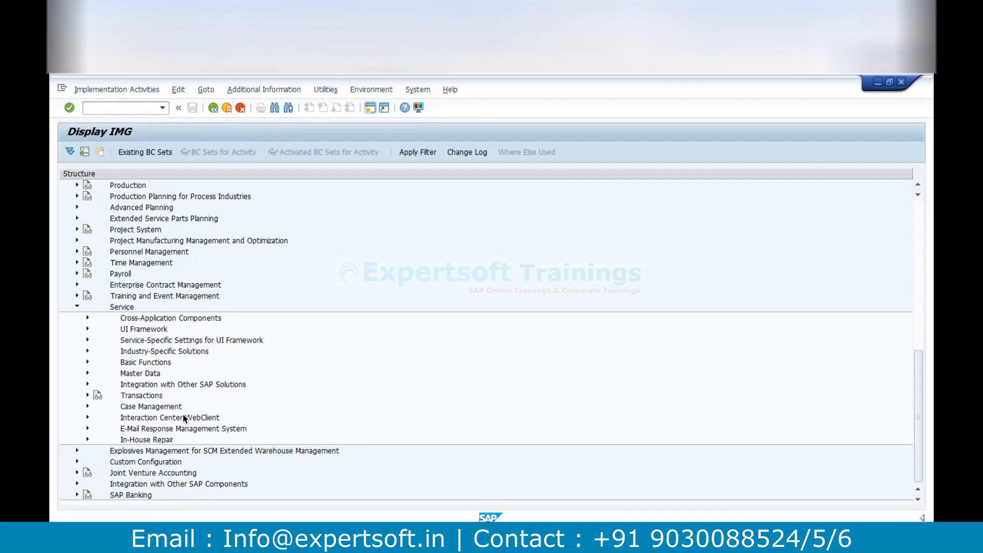
pyautogui.press('super+Tab')
pyautogui.press('super+shift+Tab')
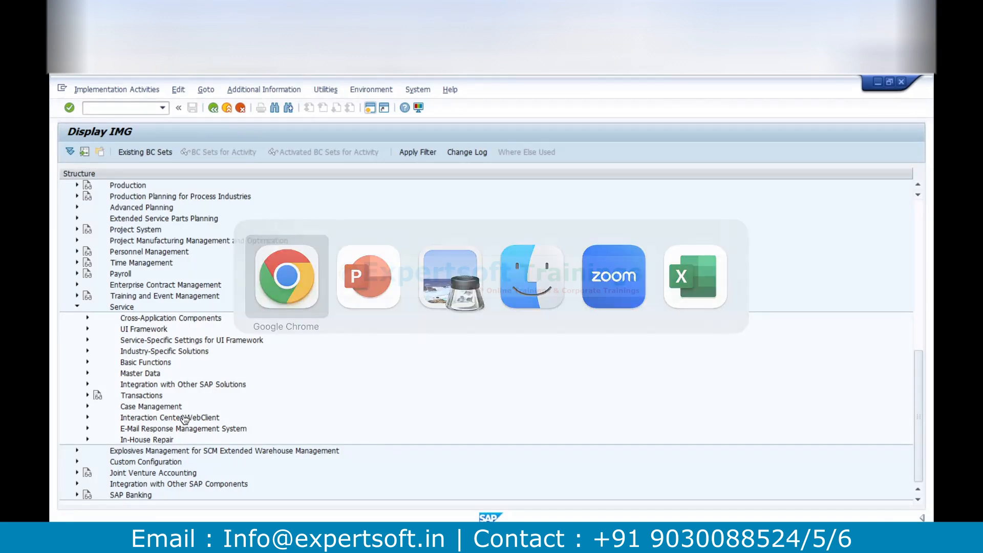